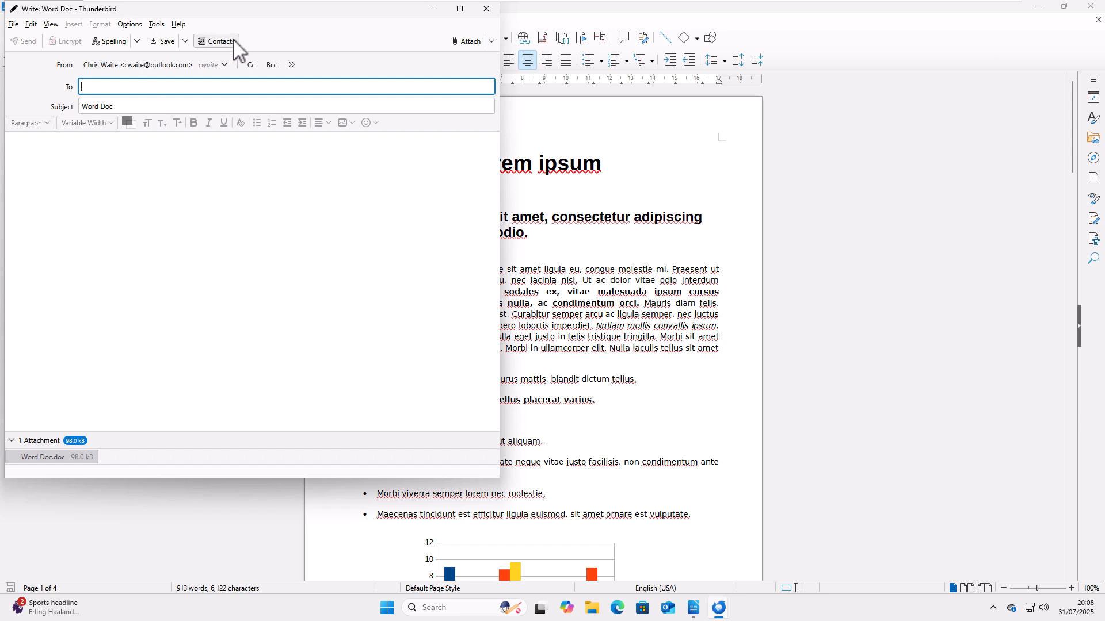
{"action": "left_click_drag", "start_coordinate": [247, 17], "coordinate": [335, 54]}
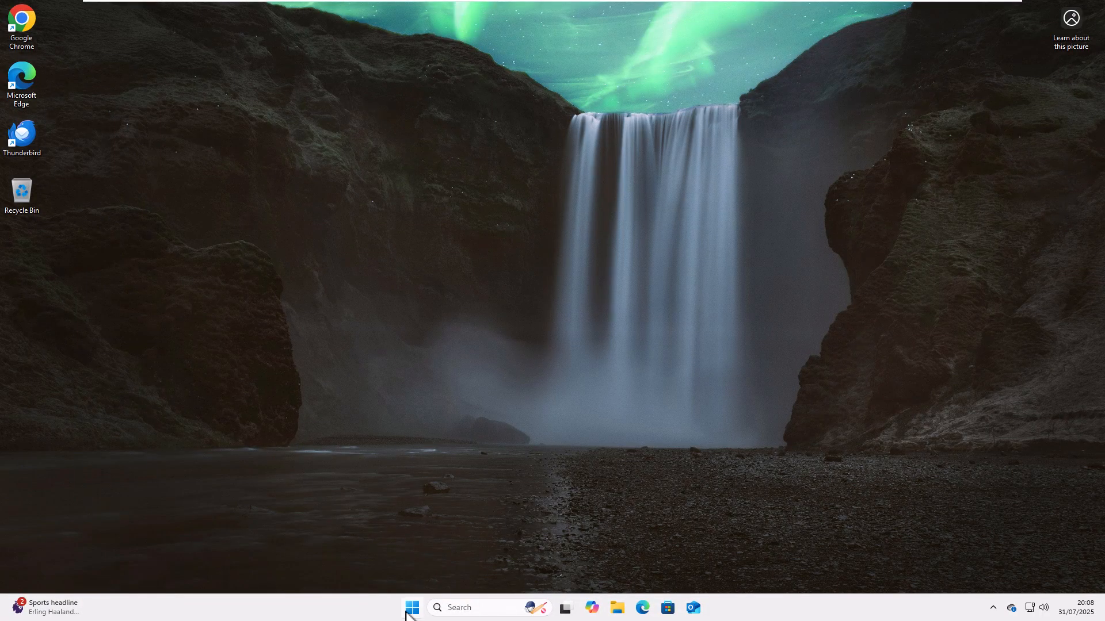
Launch LibreOffice Writer and open Word Doc.doc from the Documents folder
{"action": "left_click", "coordinate": [408, 610]}
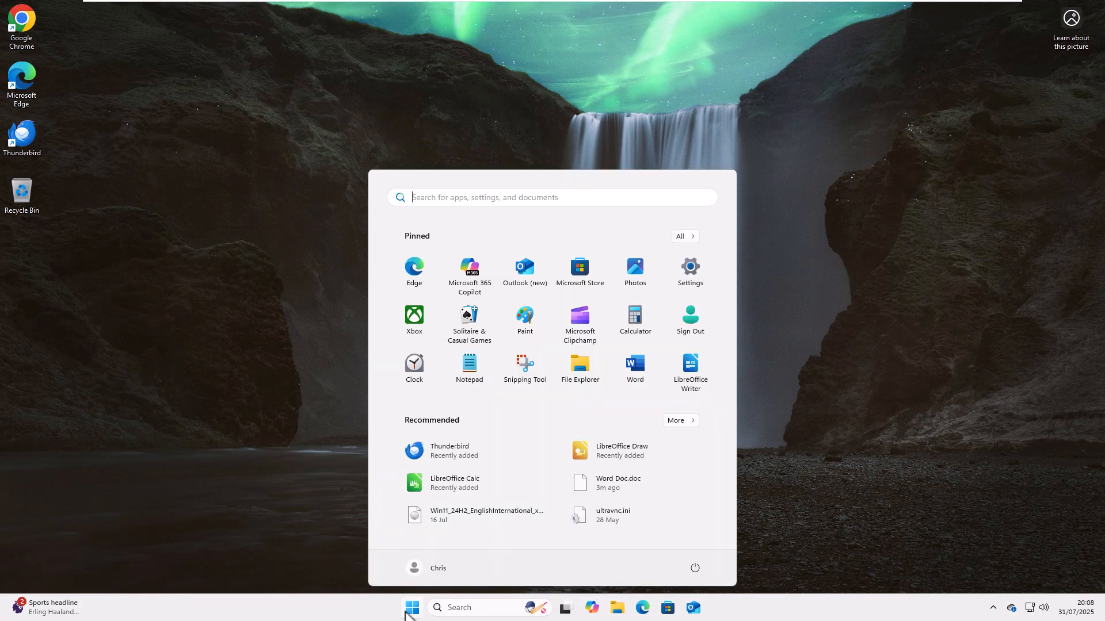
{"action": "left_click", "coordinate": [690, 368]}
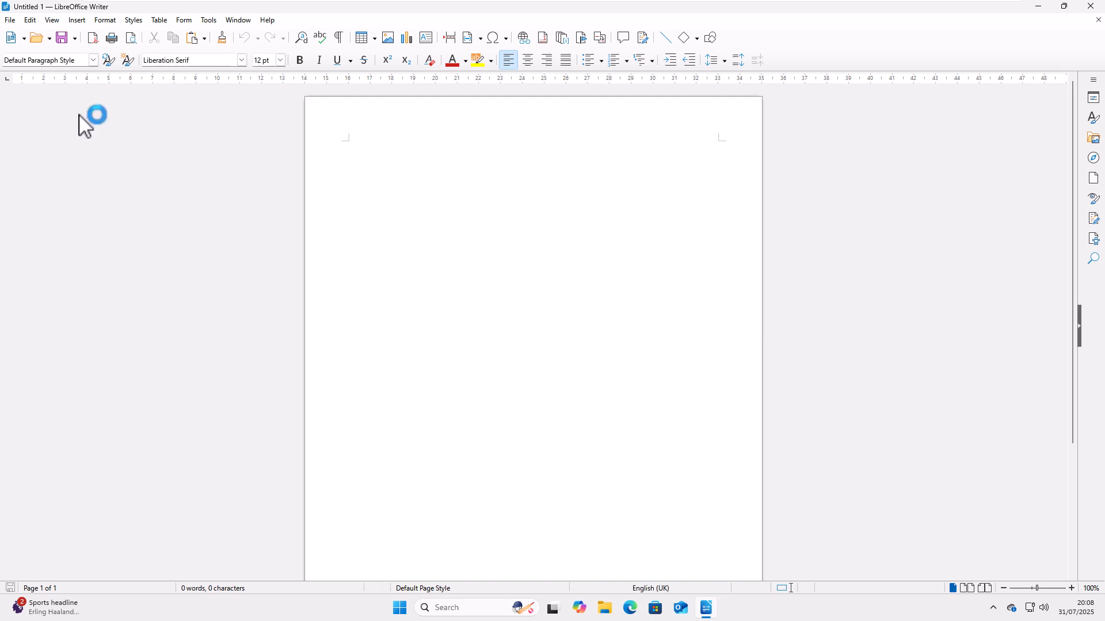
{"action": "left_click", "coordinate": [33, 41]}
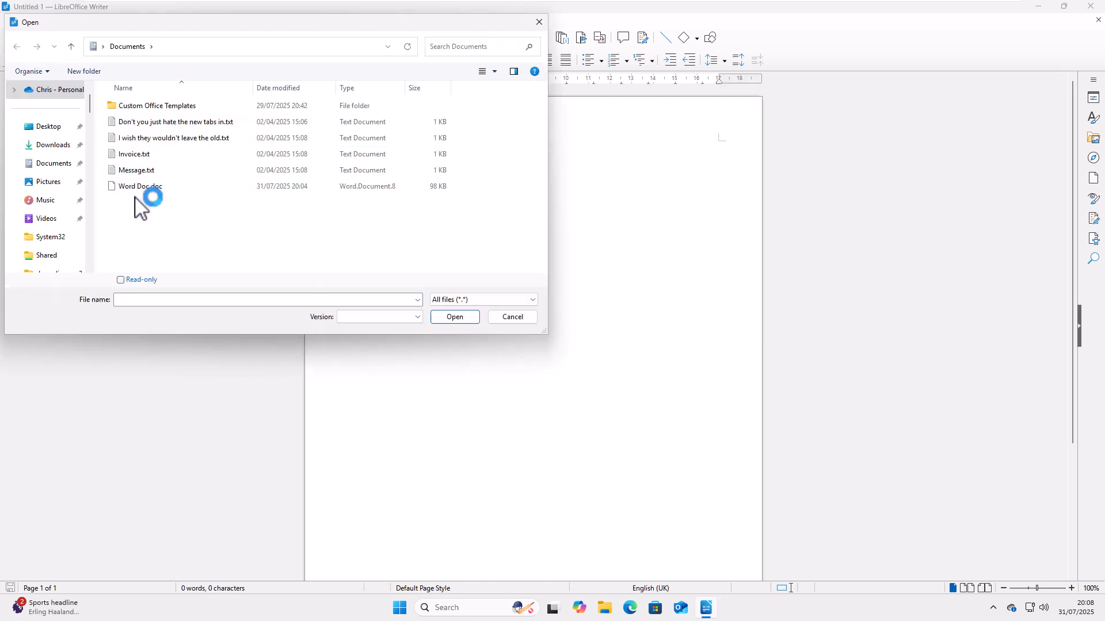
{"action": "double_click", "coordinate": [136, 197]}
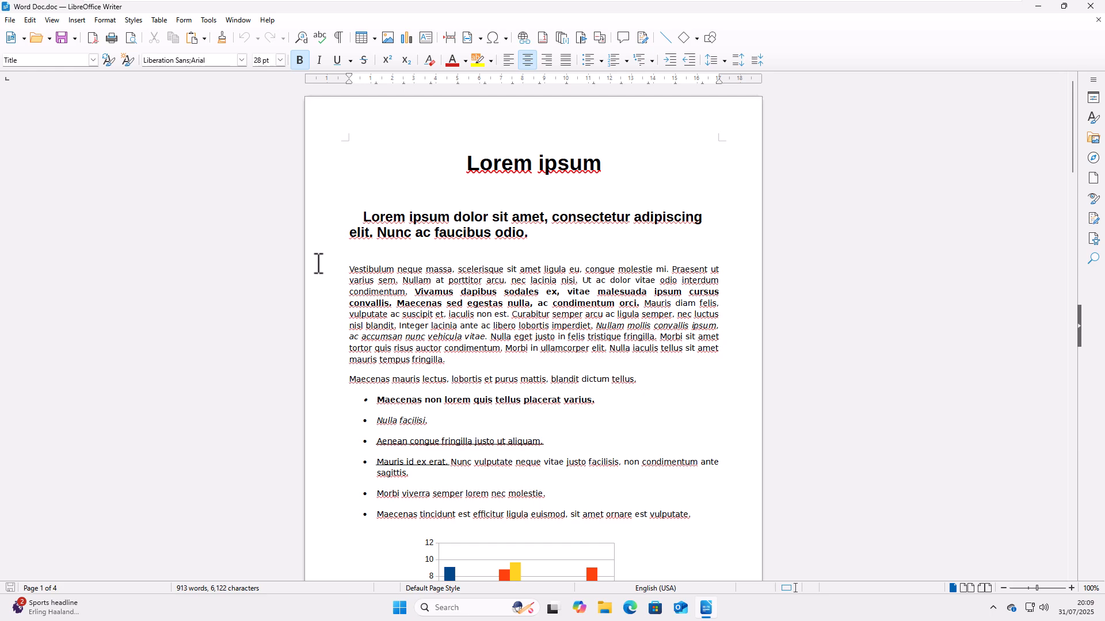
Send Word Doc.doc as an email document and bring the resulting Thunderbird message window to the front
{"action": "left_click", "coordinate": [10, 20]}
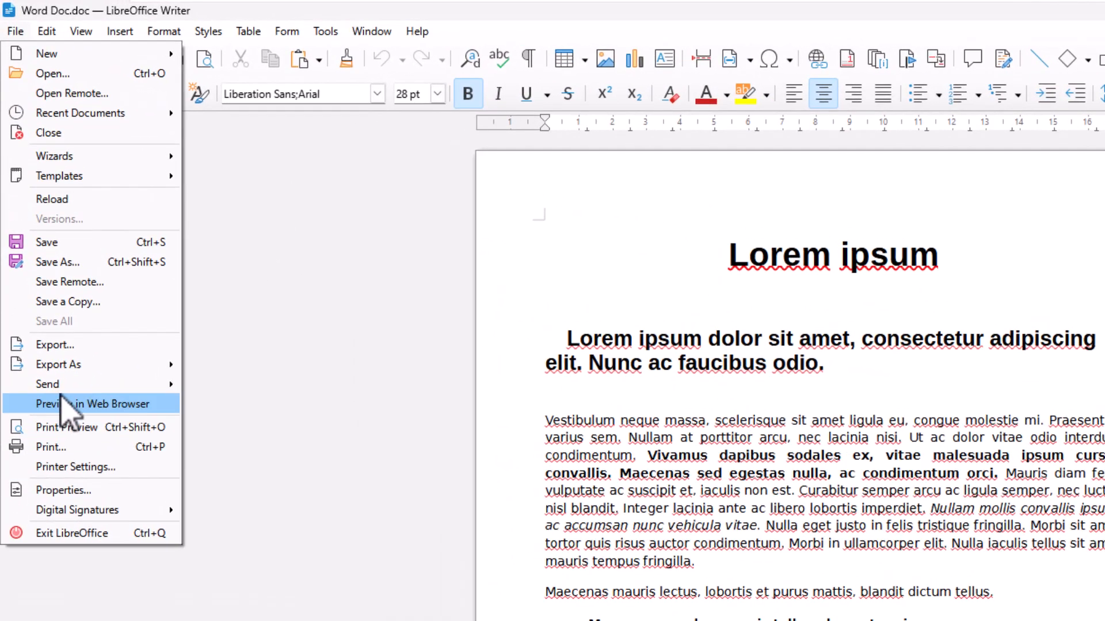
{"action": "mouse_move", "coordinate": [41, 258]}
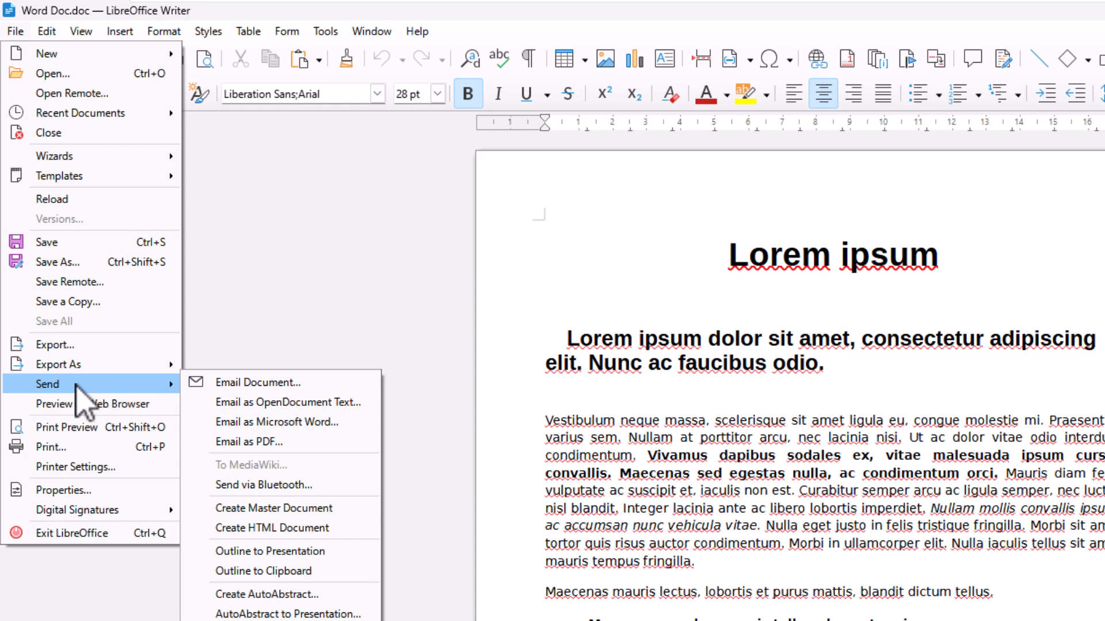
{"action": "left_click", "coordinate": [316, 381]}
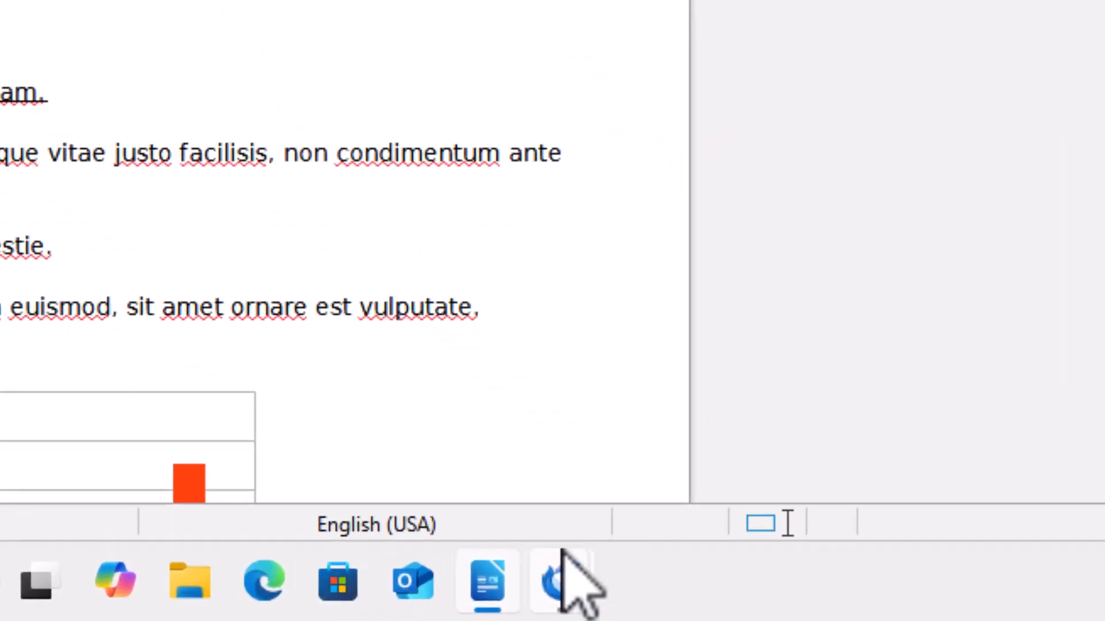
{"action": "mouse_move", "coordinate": [722, 604]}
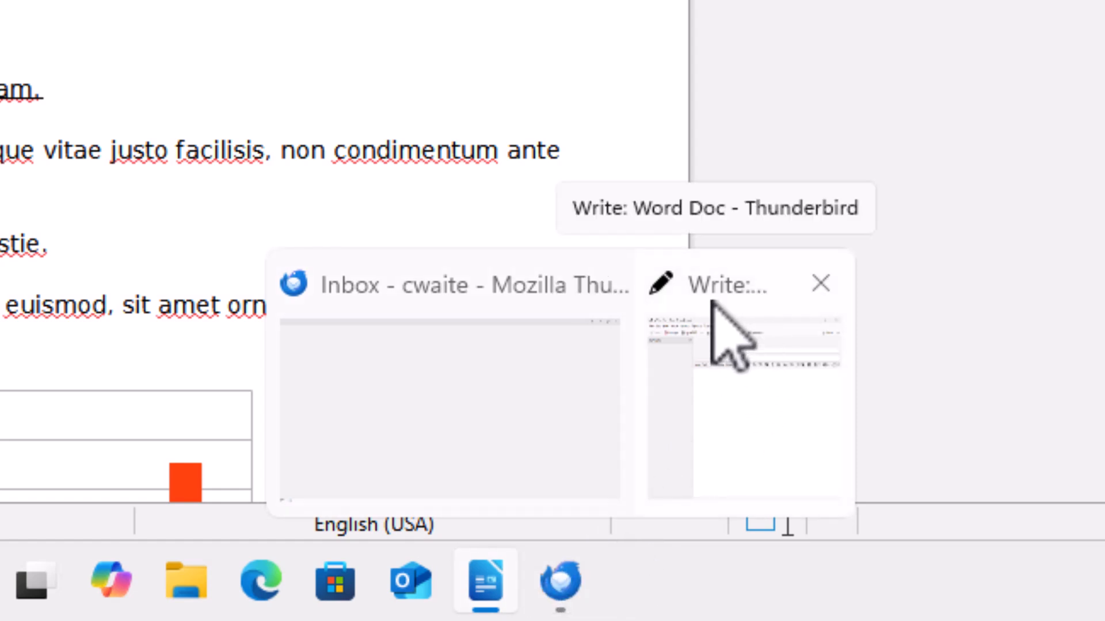
{"action": "left_click", "coordinate": [722, 319]}
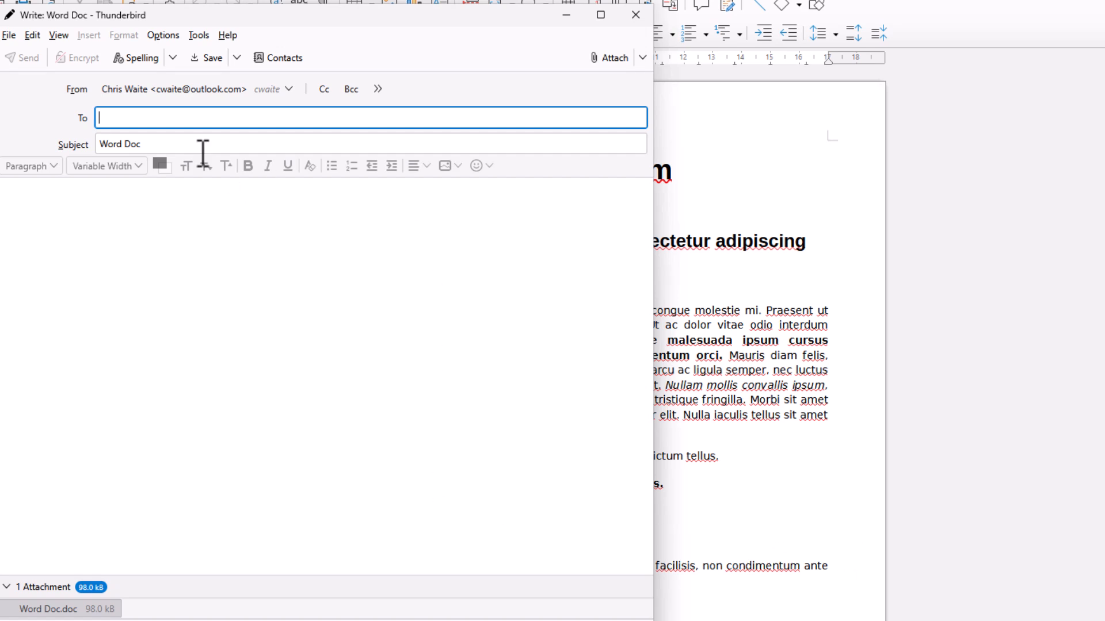
Clear the message's subject line and place the cursor in the message body
{"action": "left_click", "coordinate": [184, 144]}
{"action": "key", "text": "BackSpace"}
{"action": "key", "text": "BackSpace"}
{"action": "key", "text": "BackSpace"}
{"action": "key", "text": "BackSpace"}
{"action": "key", "text": "BackSpace"}
{"action": "key", "text": "BackSpace"}
{"action": "key", "text": "BackSpace"}
{"action": "key", "text": "BackSpace"}
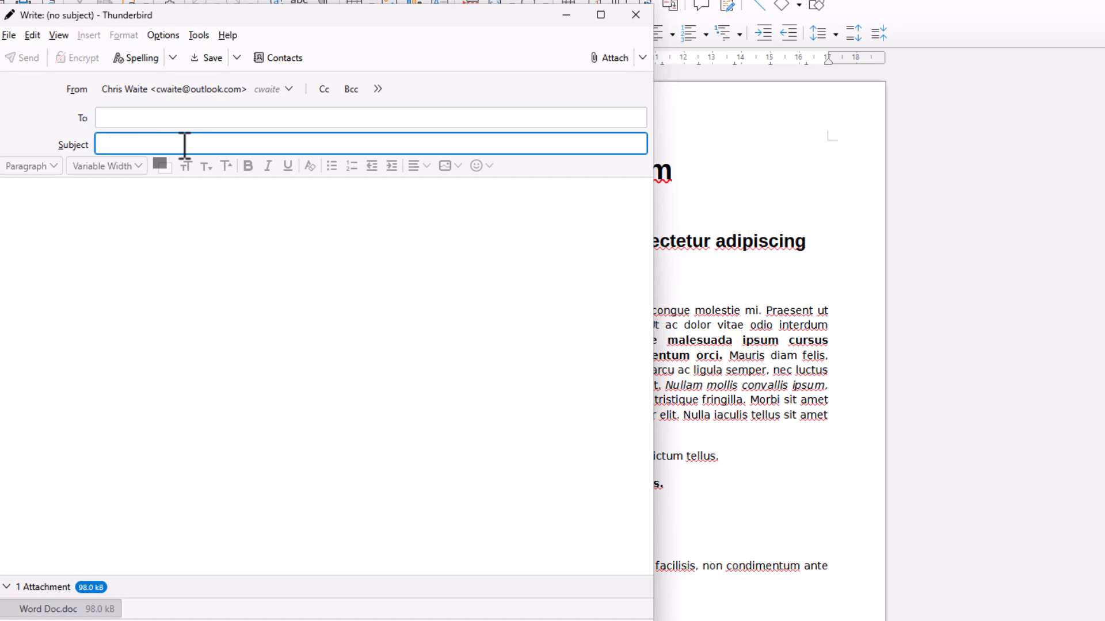
{"action": "left_click", "coordinate": [17, 214]}
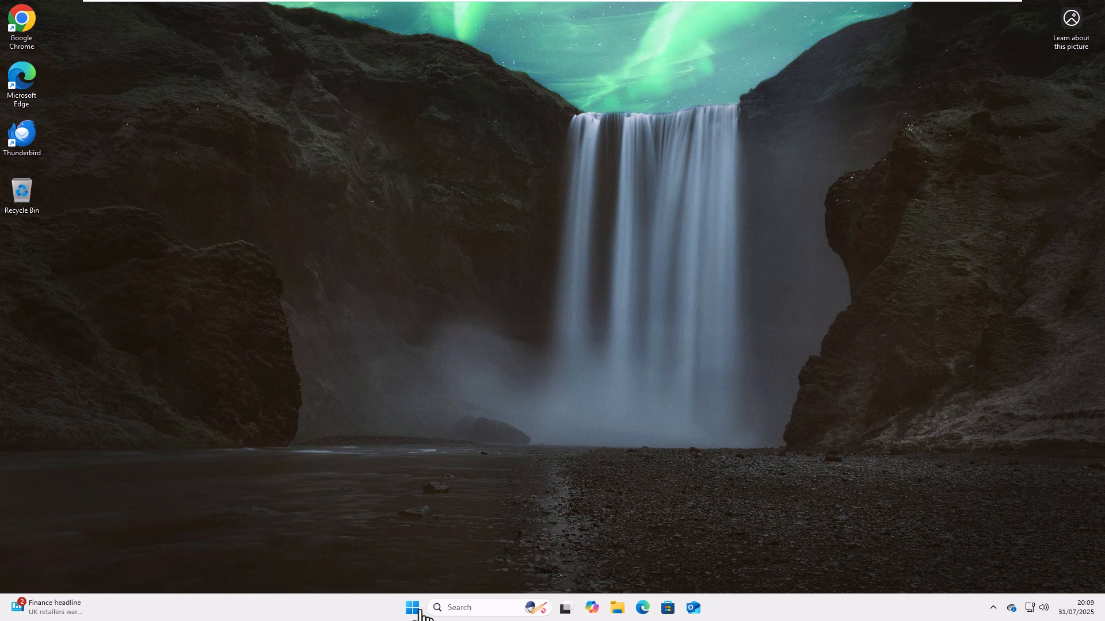
Launch Microsoft Word and open Word Doc.doc from the Documents folder
{"action": "left_click", "coordinate": [412, 607]}
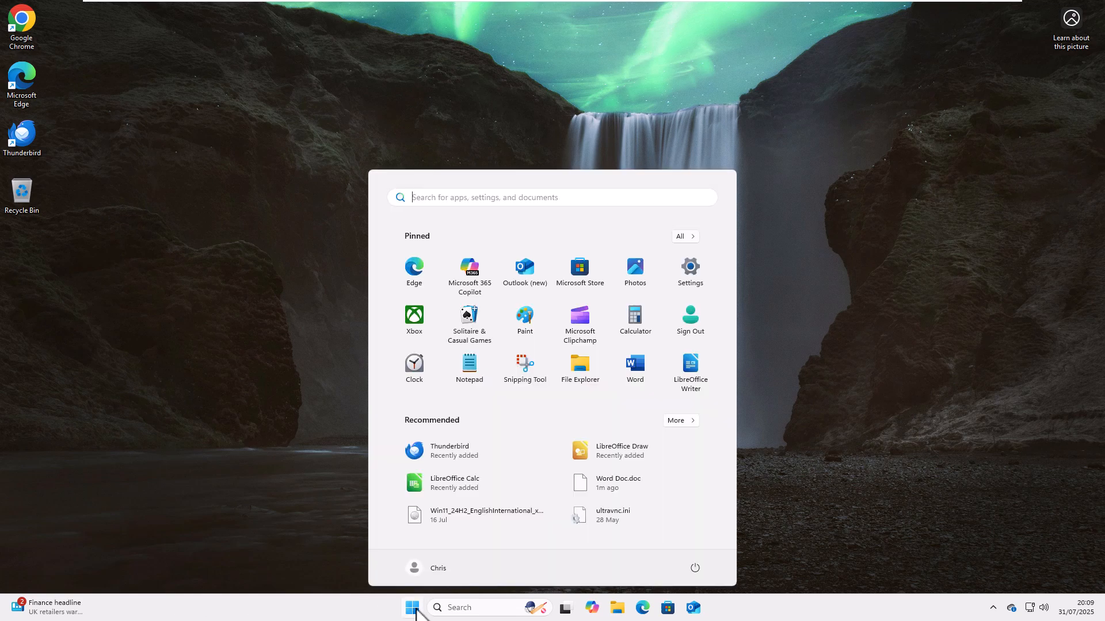
{"action": "left_click", "coordinate": [638, 357]}
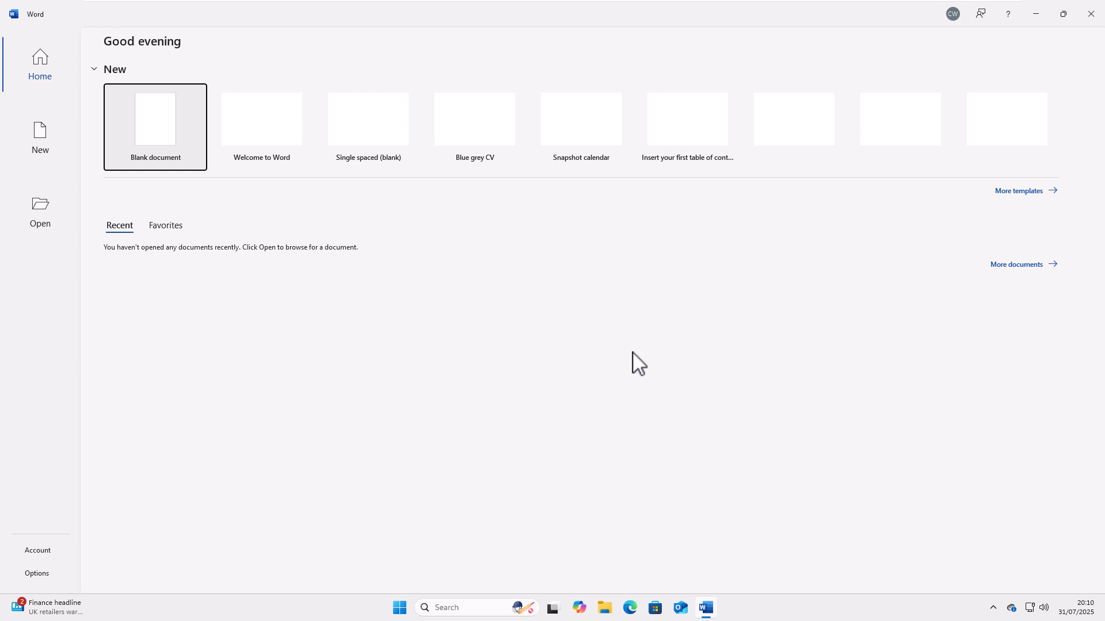
{"action": "left_click", "coordinate": [152, 132]}
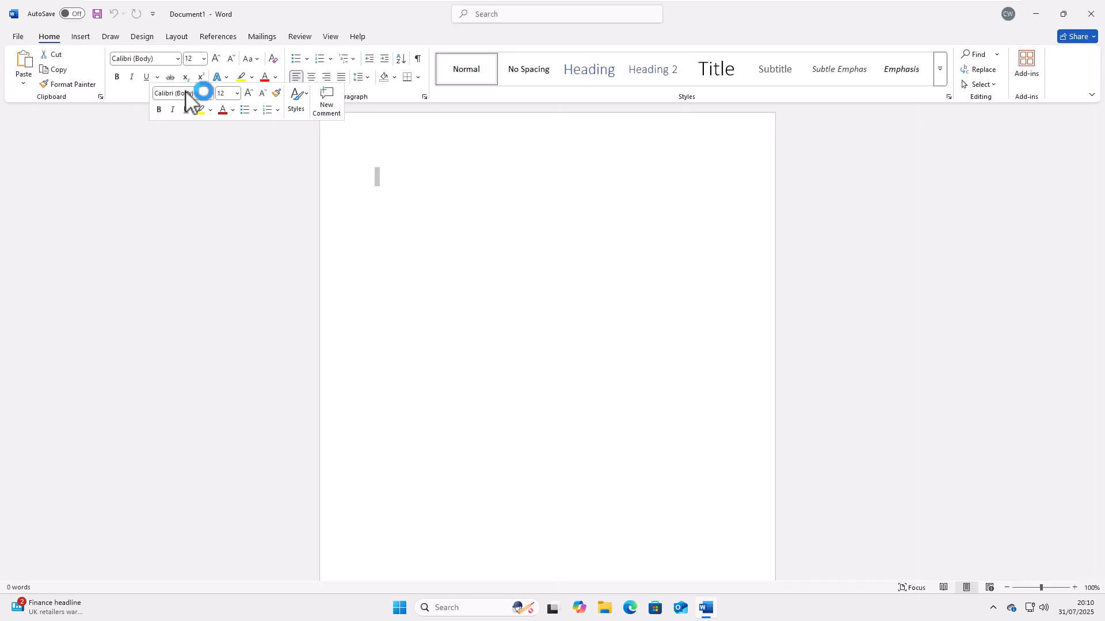
{"action": "key", "text": "ctrl+o"}
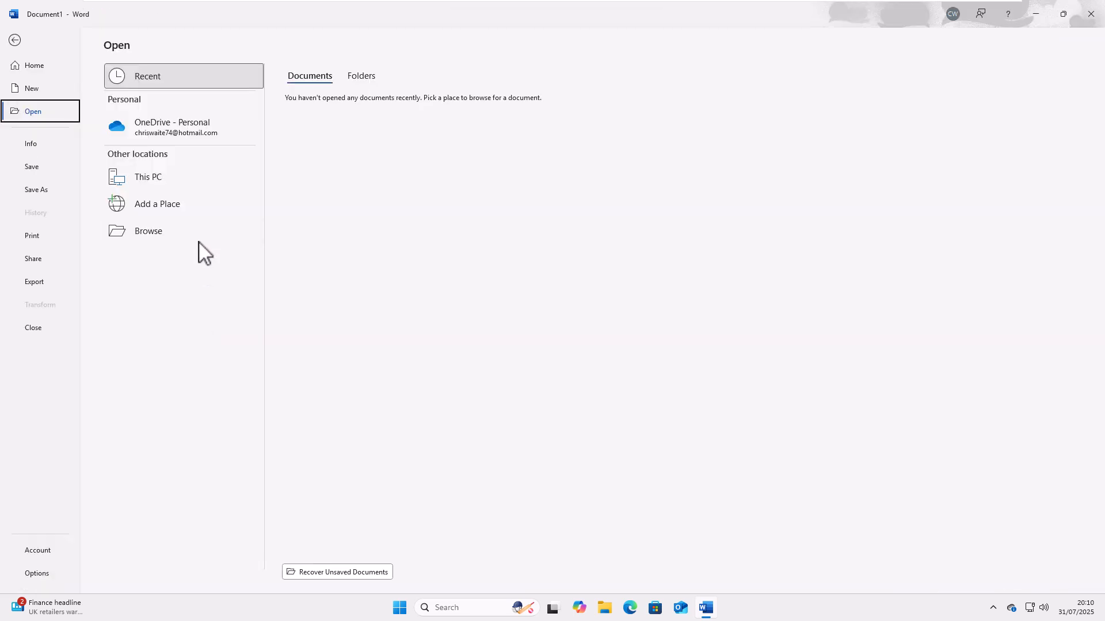
{"action": "left_click", "coordinate": [149, 236]}
{"action": "double_click", "coordinate": [130, 109]}
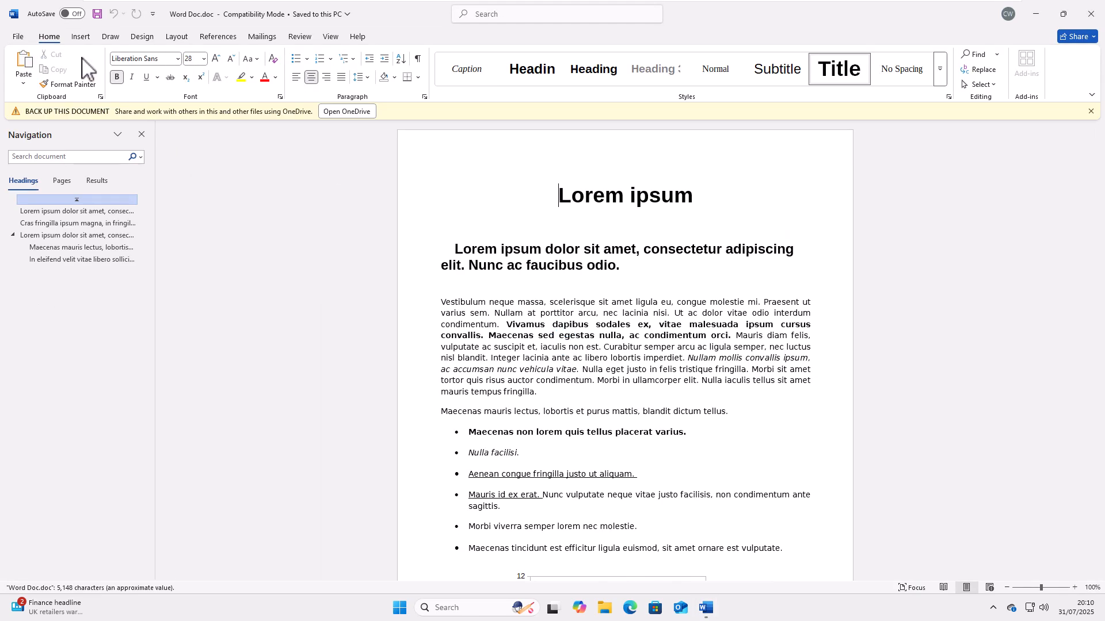
Share Word Doc.doc by email as an attachment and bring the Thunderbird message window forward, placing the cursor in its body
{"action": "left_click", "coordinate": [21, 37]}
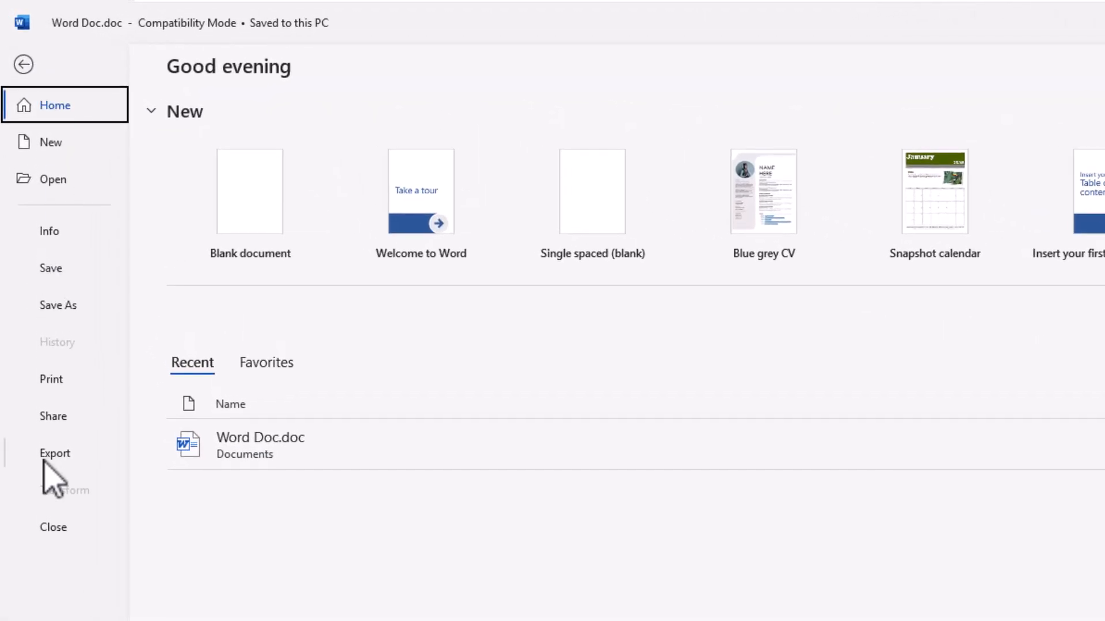
{"action": "left_click", "coordinate": [66, 422]}
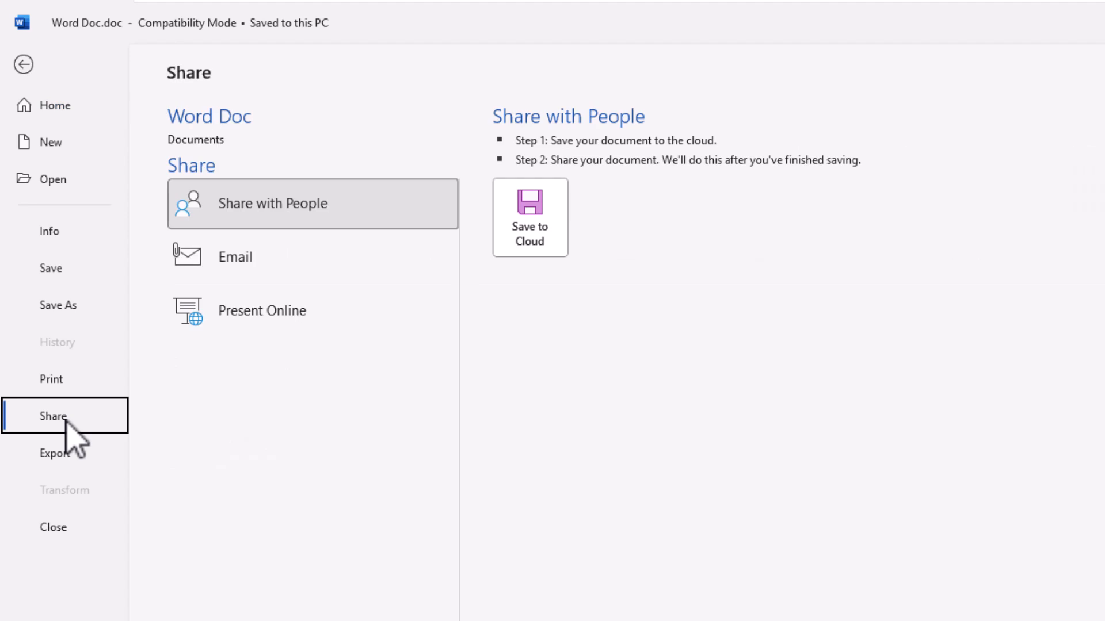
{"action": "left_click", "coordinate": [247, 259]}
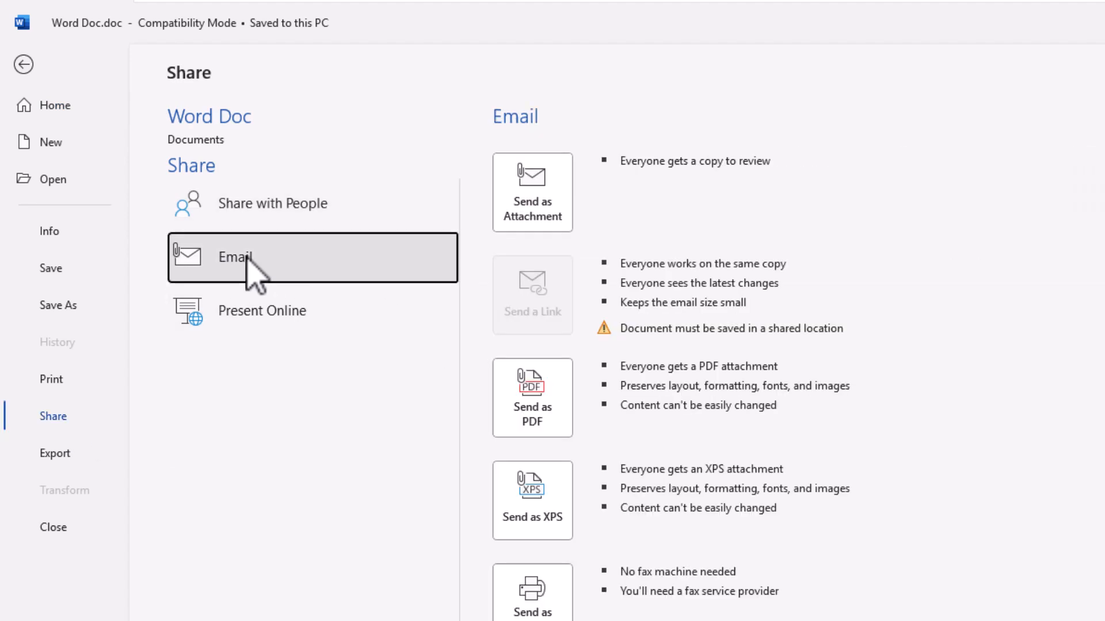
{"action": "left_click", "coordinate": [555, 219]}
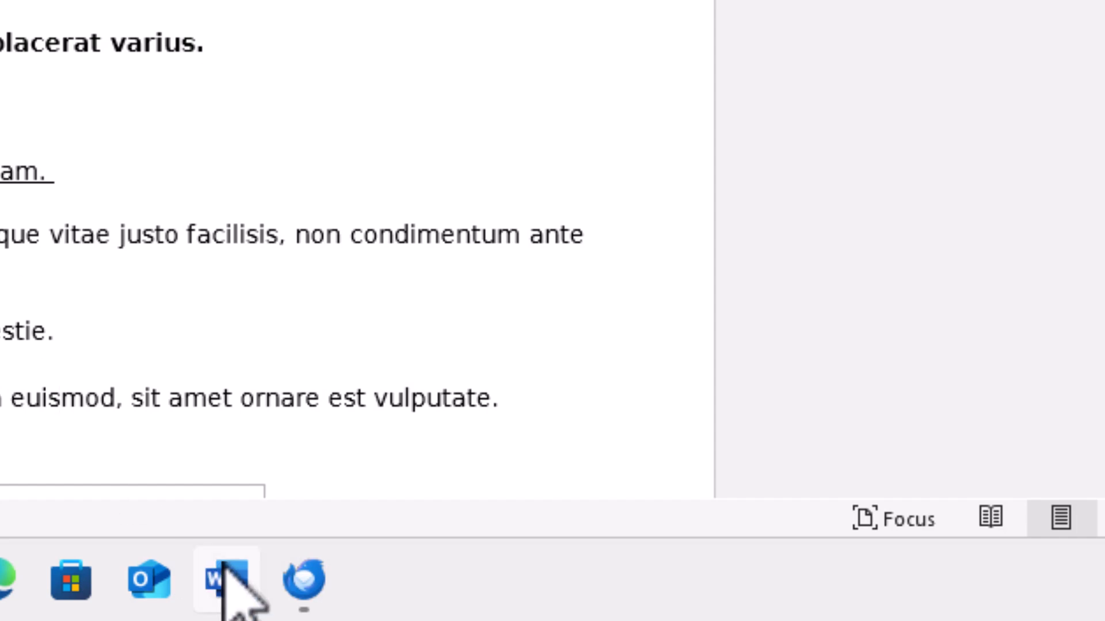
{"action": "mouse_move", "coordinate": [299, 574]}
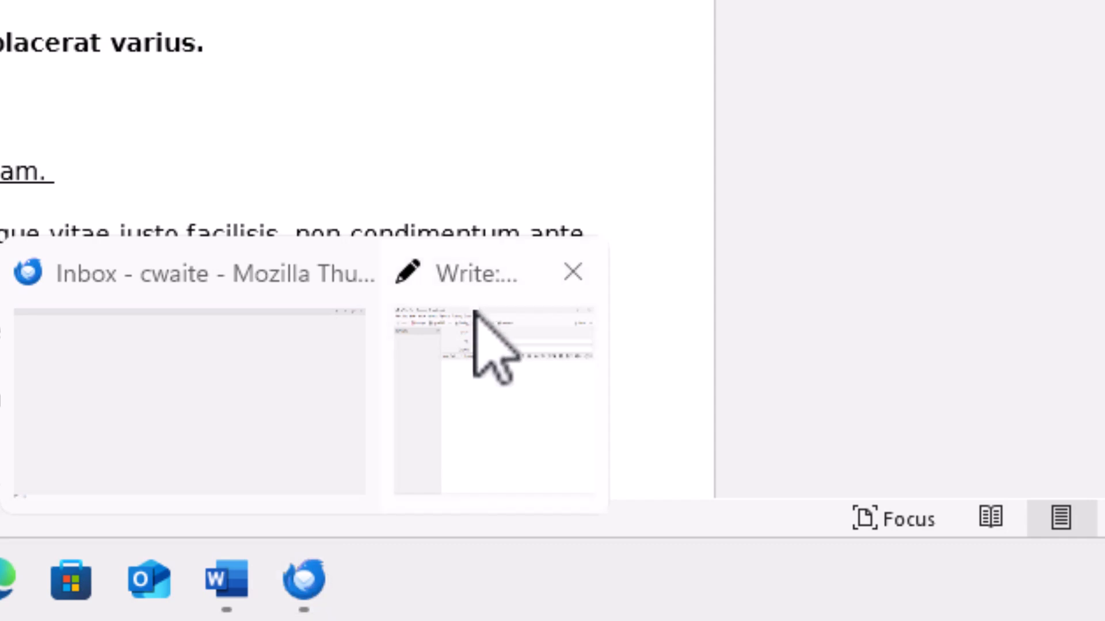
{"action": "left_click", "coordinate": [490, 331]}
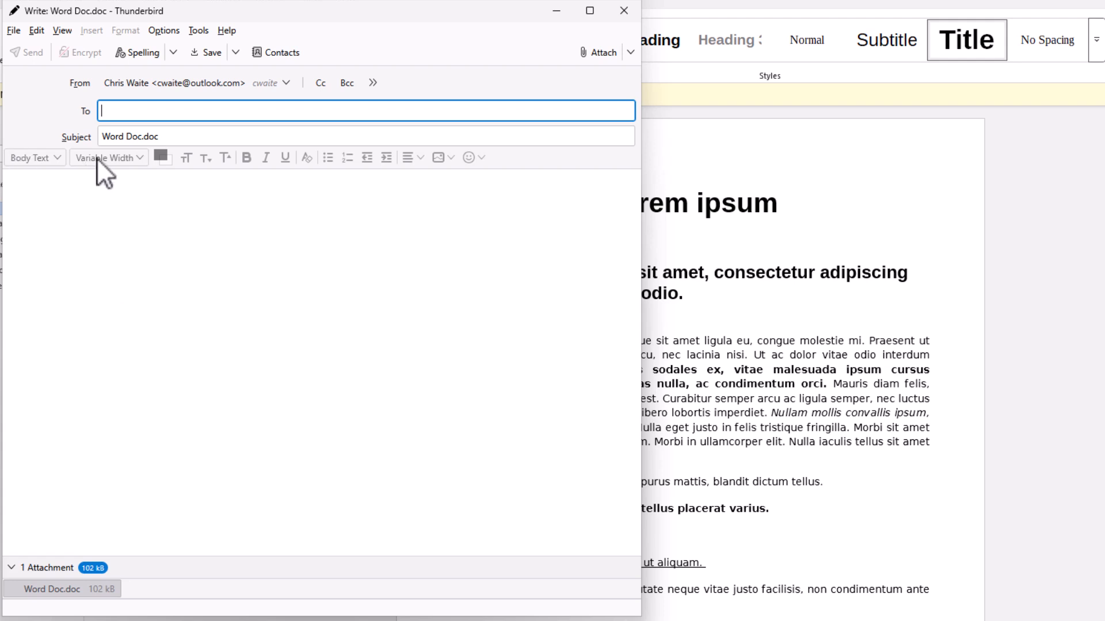
{"action": "left_click", "coordinate": [63, 197]}
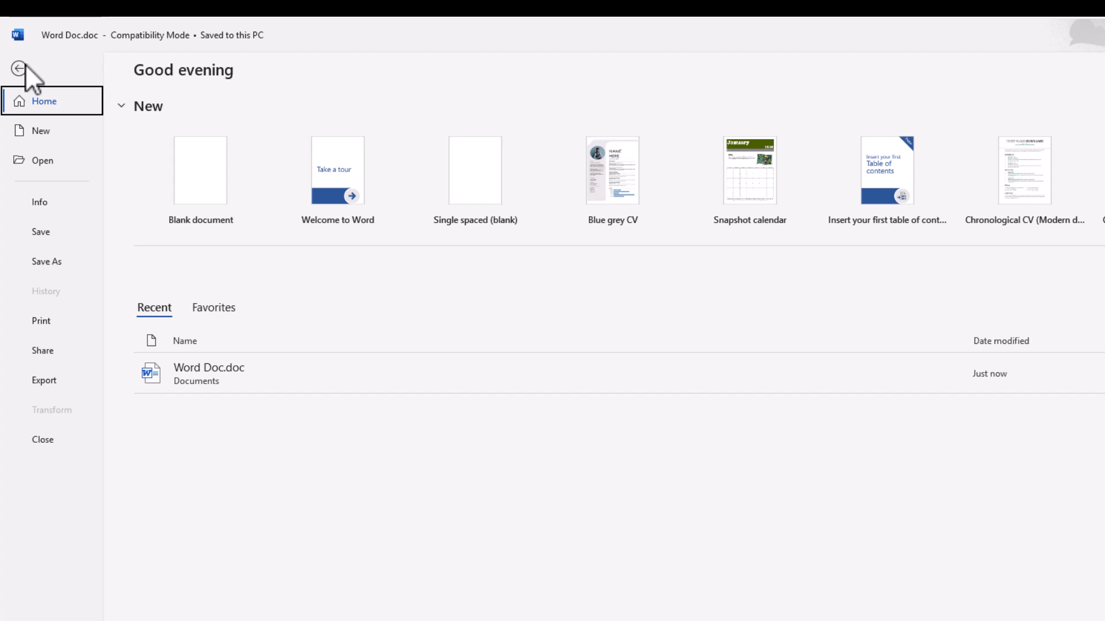
Try to share Word Doc.doc again from Word as an email attachment
{"action": "left_click", "coordinate": [206, 389]}
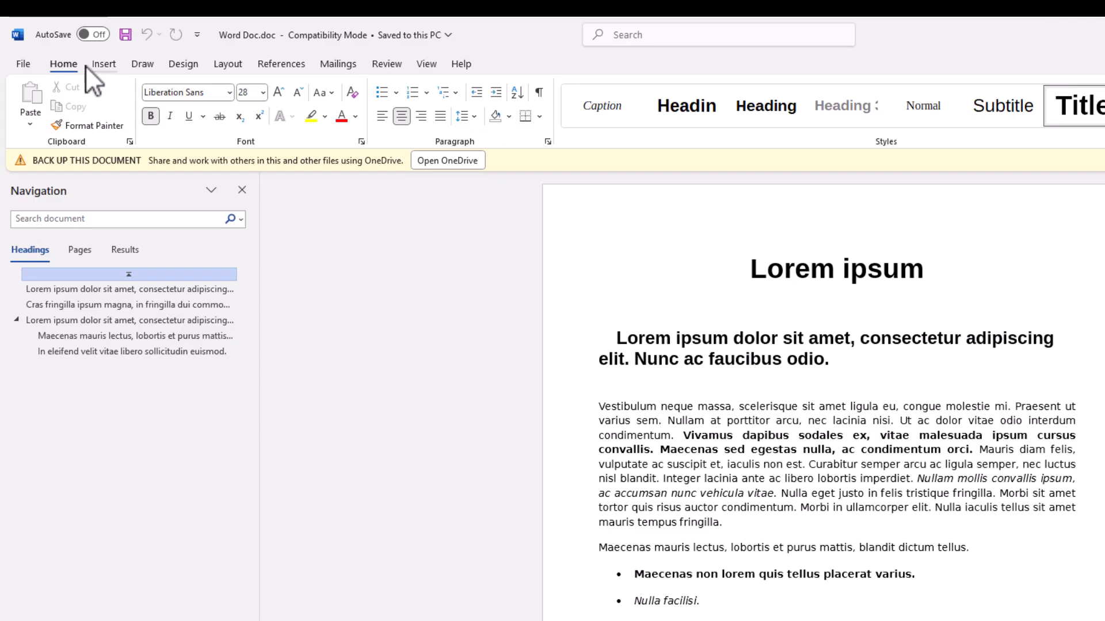
{"action": "left_click", "coordinate": [23, 63]}
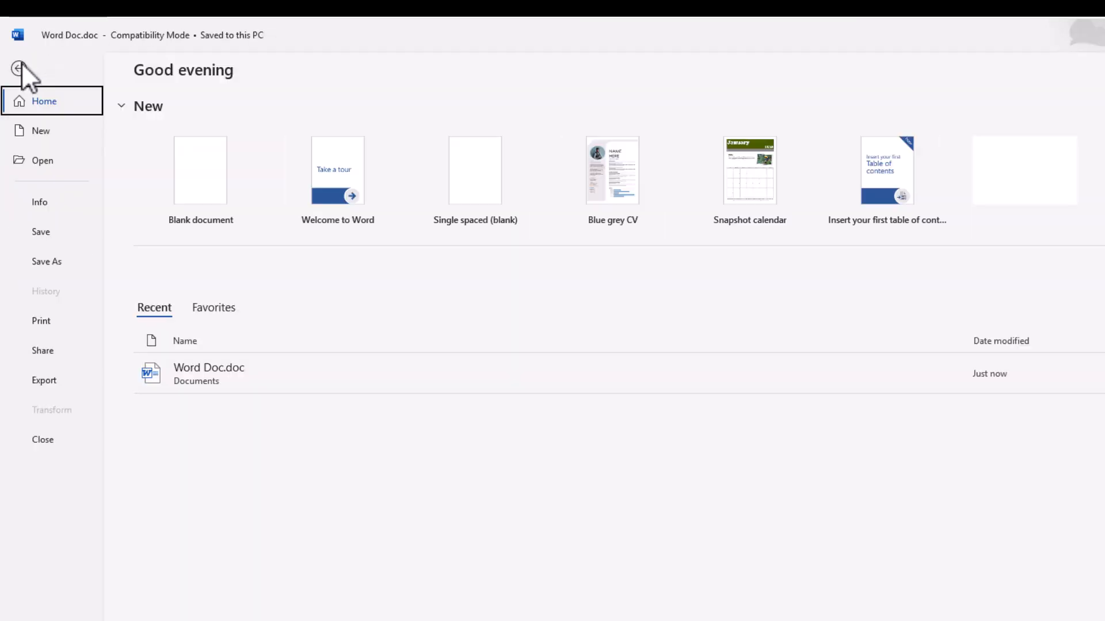
{"action": "left_click", "coordinate": [52, 351]}
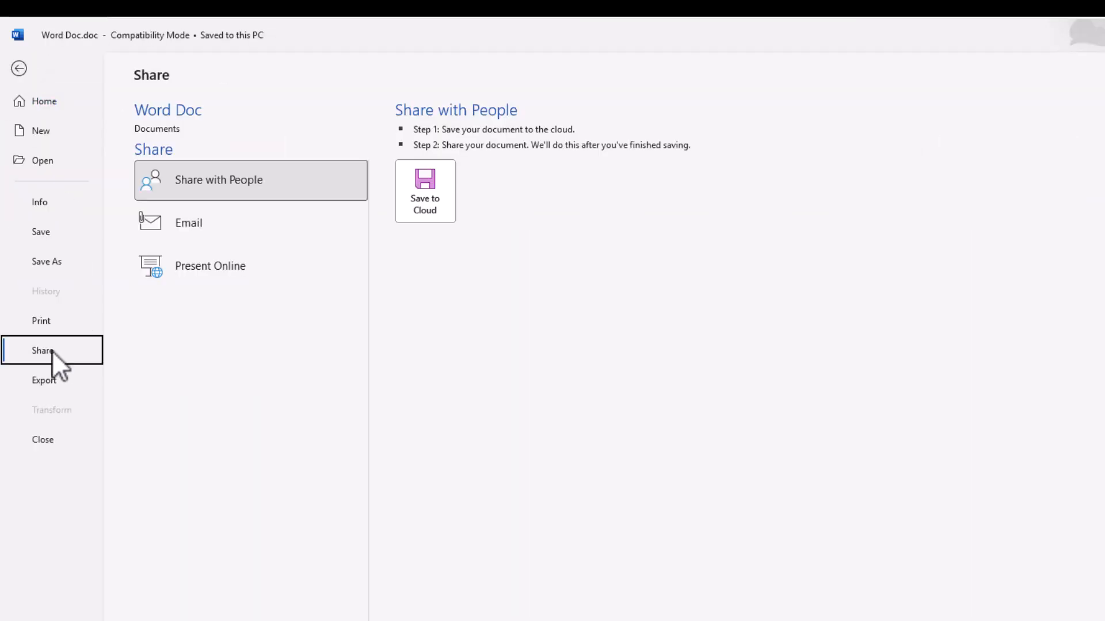
{"action": "left_click", "coordinate": [213, 225]}
{"action": "left_click", "coordinate": [422, 179]}
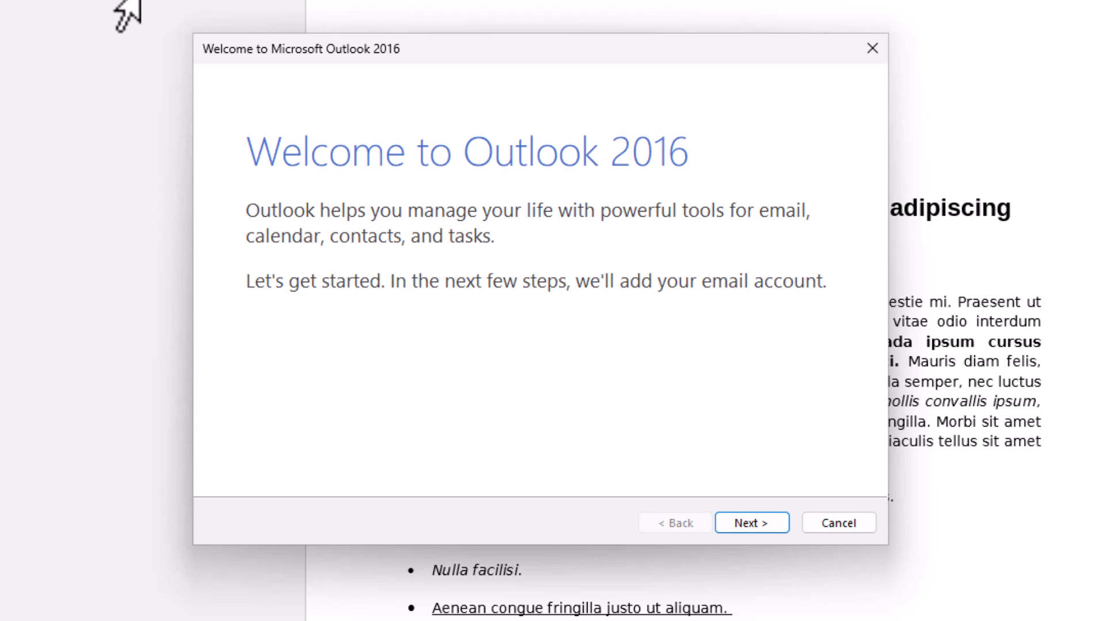
Exit the Outlook 2016 account setup wizard without configuring an account, dismiss the mail error, and close Word
{"action": "left_click", "coordinate": [850, 525]}
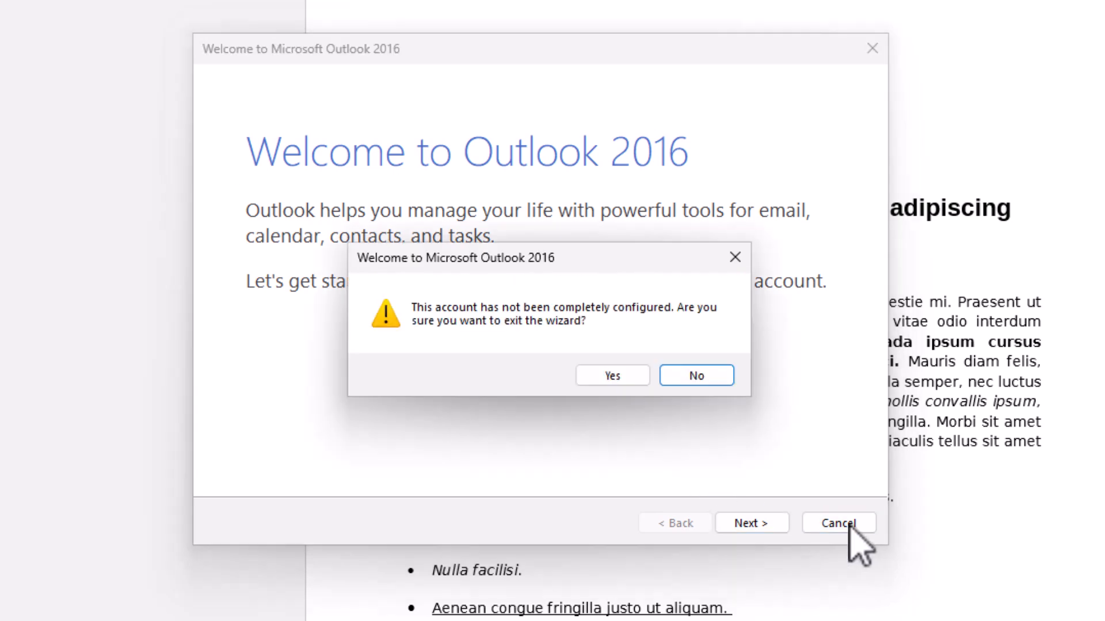
{"action": "left_click", "coordinate": [613, 376]}
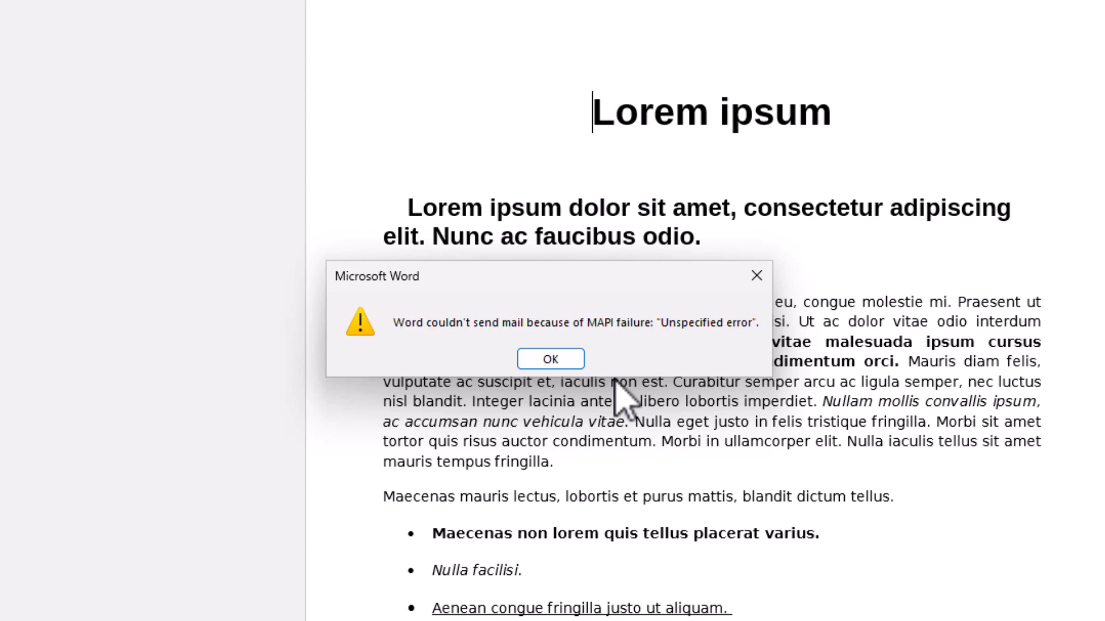
{"action": "left_click", "coordinate": [541, 361]}
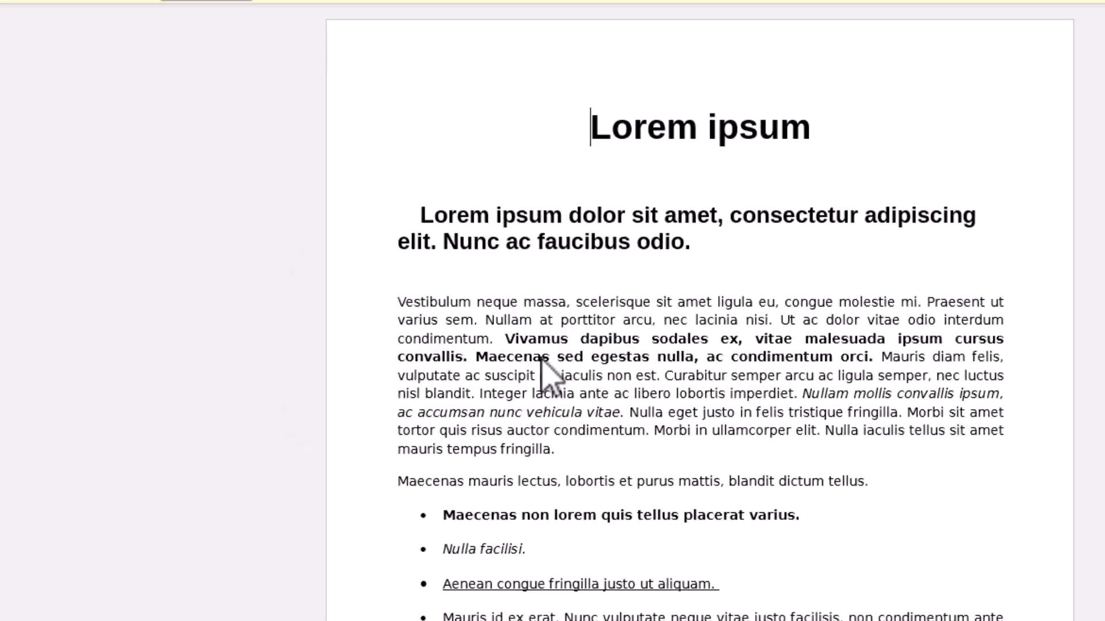
{"action": "left_click", "coordinate": [1090, 14]}
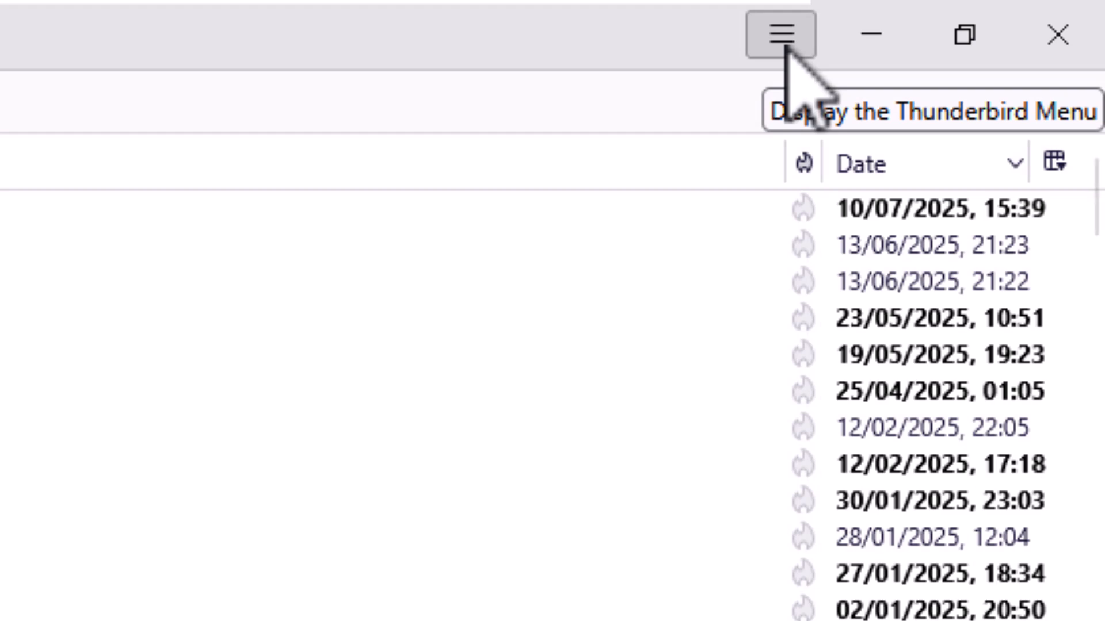
Set Thunderbird as the default client for email through its system integration check, and close the settings and Thunderbird
{"action": "left_click", "coordinate": [782, 35]}
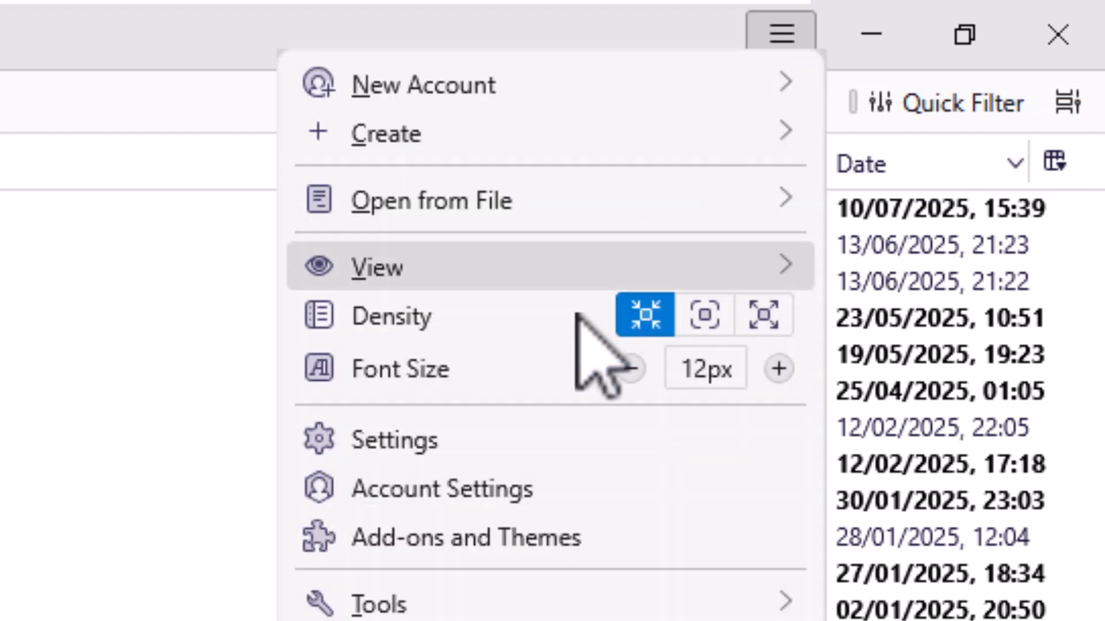
{"action": "left_click", "coordinate": [470, 440]}
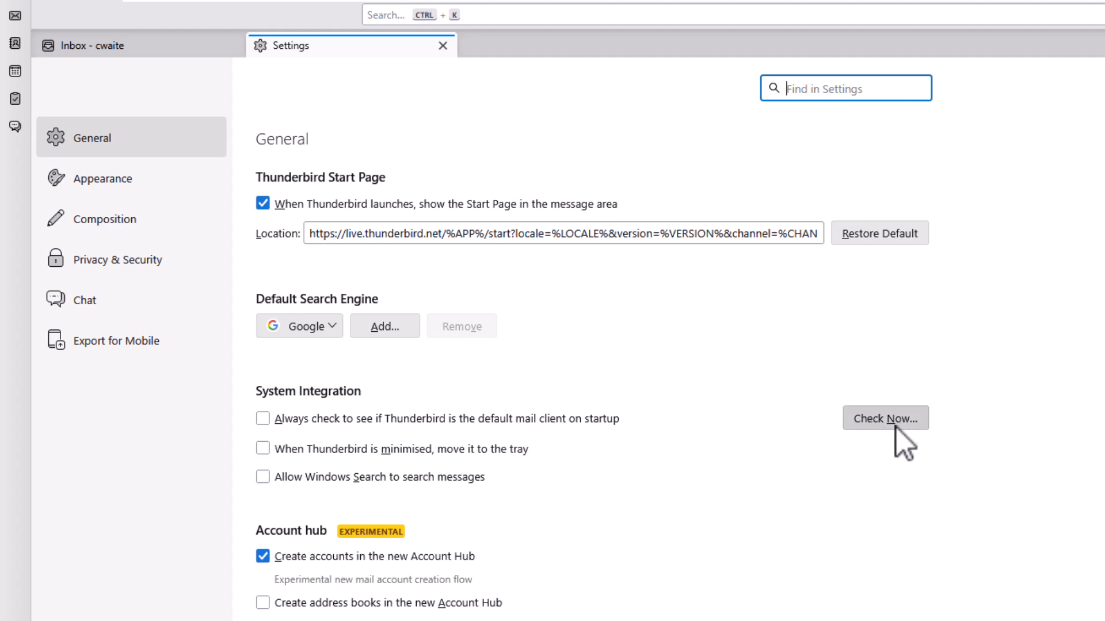
{"action": "left_click", "coordinate": [871, 423]}
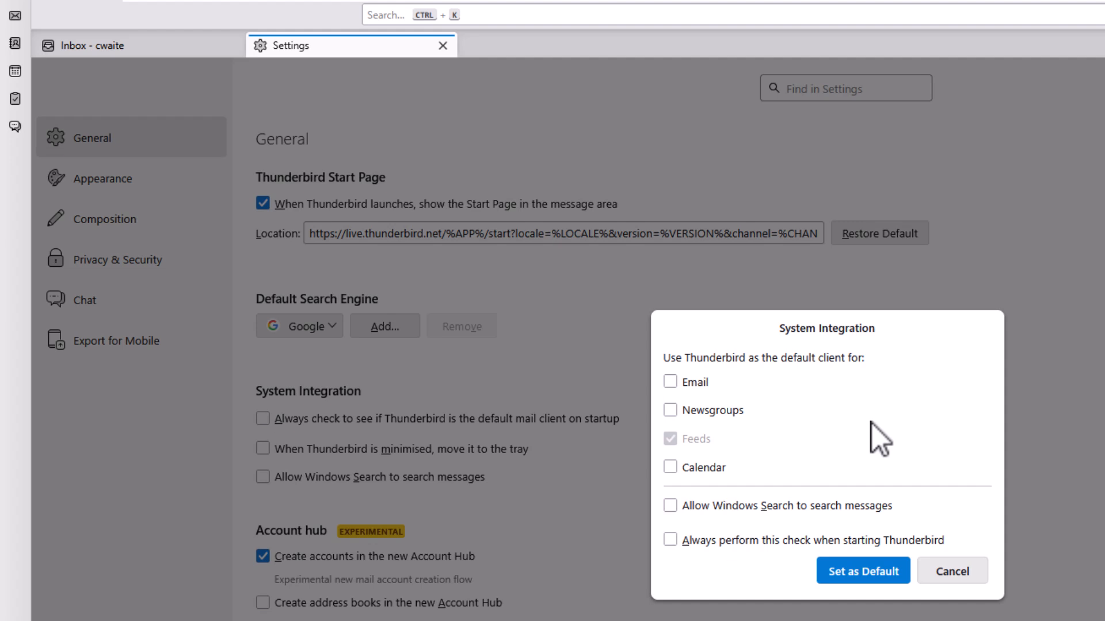
{"action": "left_click", "coordinate": [672, 384]}
{"action": "left_click", "coordinate": [856, 578]}
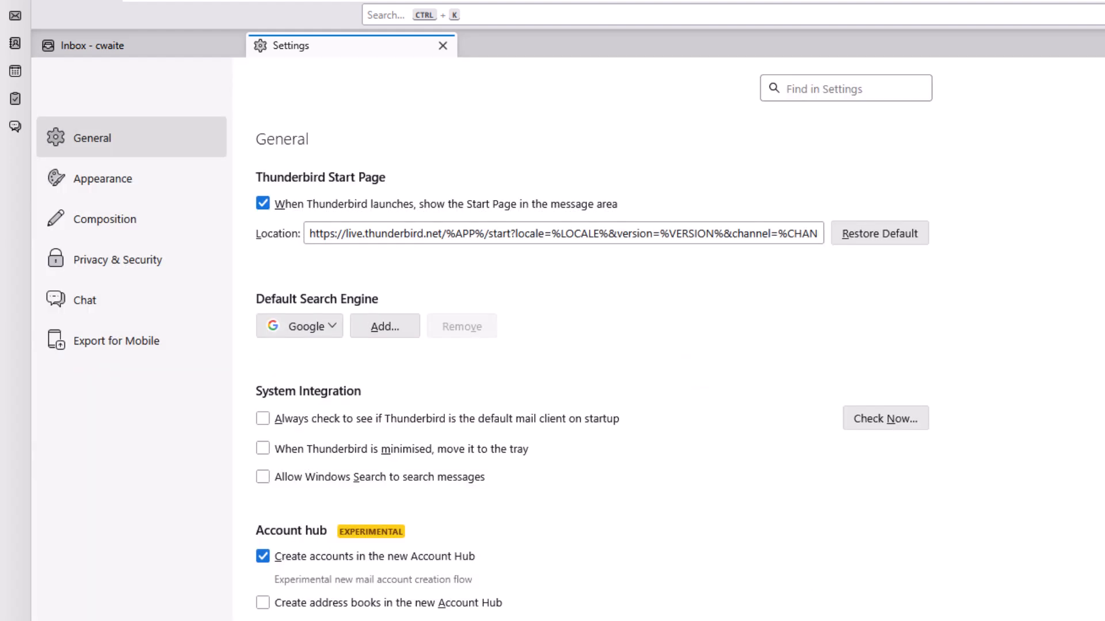
{"action": "left_click", "coordinate": [443, 46]}
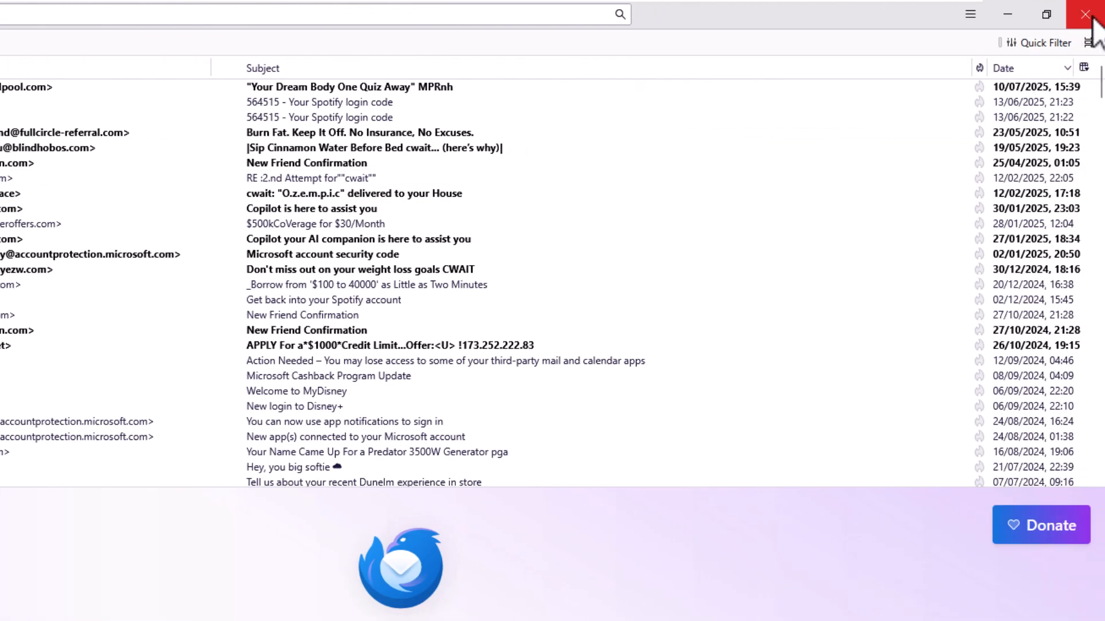
{"action": "left_click", "coordinate": [1085, 16]}
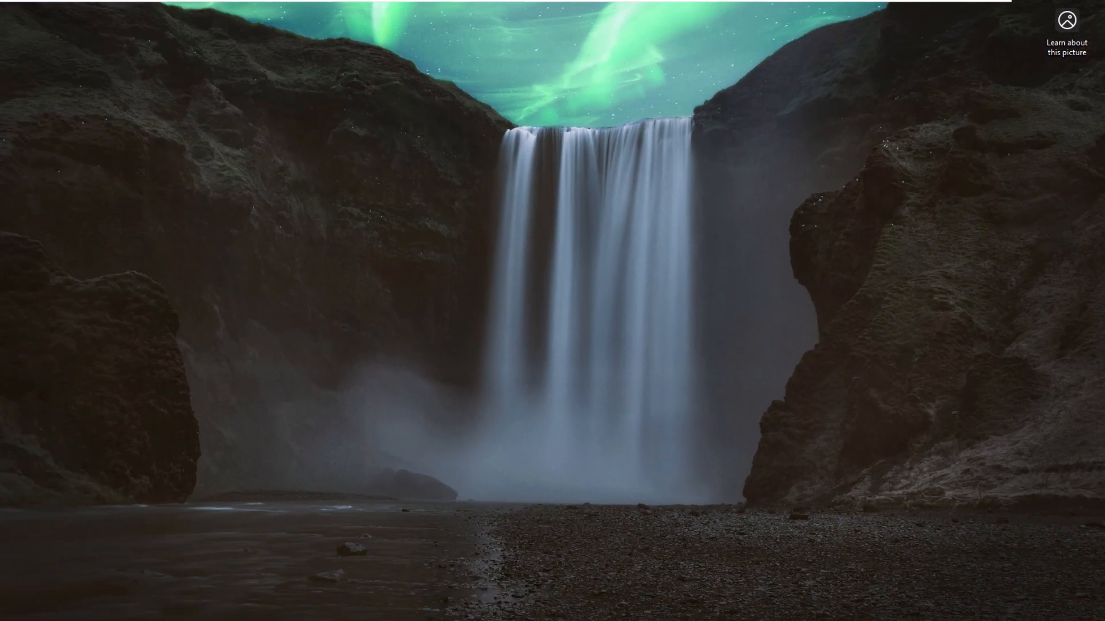
Launch Word 2021 and open the recent document Word Doc.doc
{"action": "key", "text": "super"}
{"action": "left_click", "coordinate": [630, 361]}
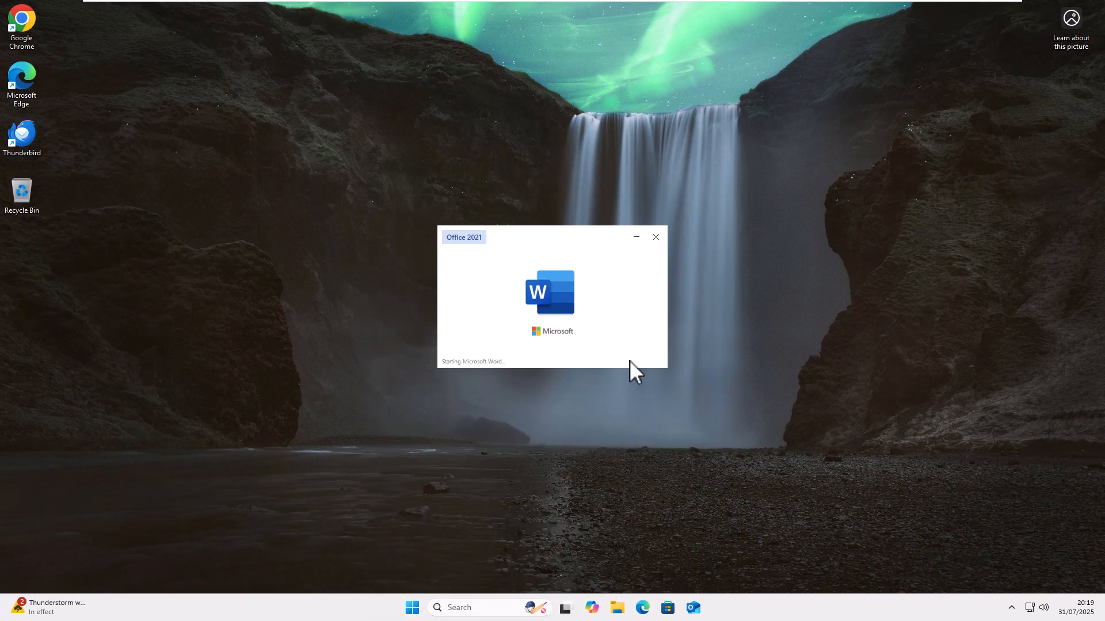
{"action": "left_click", "coordinate": [156, 280]}
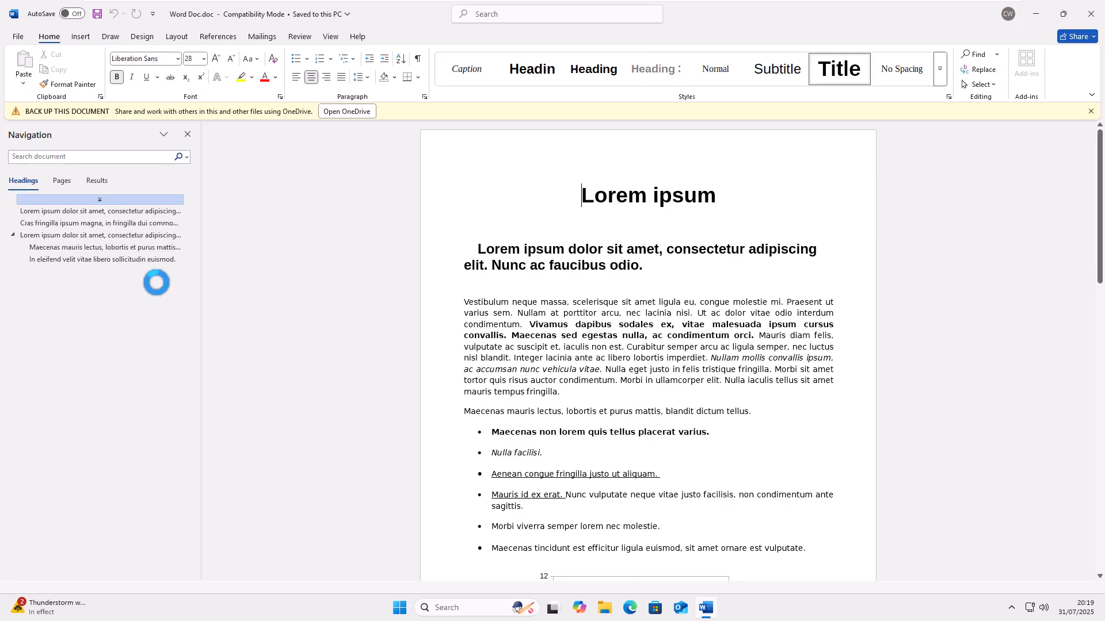
Share Word Doc.doc from Word by email as an attachment and bring the new Thunderbird message window forward
{"action": "left_click", "coordinate": [18, 37]}
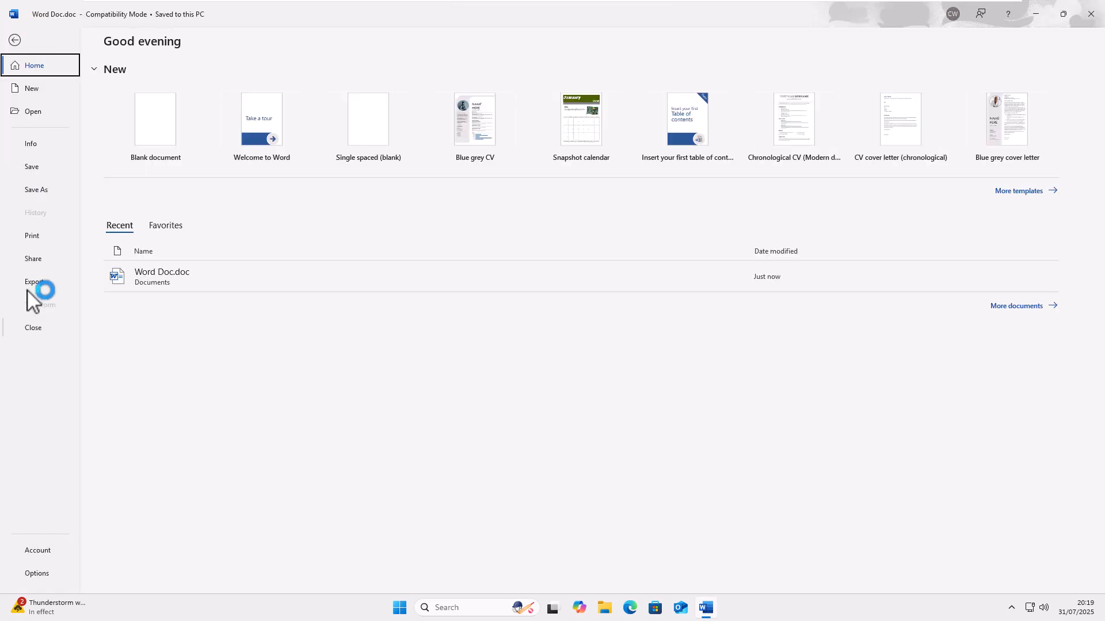
{"action": "left_click", "coordinate": [33, 260]}
{"action": "left_click", "coordinate": [153, 166]}
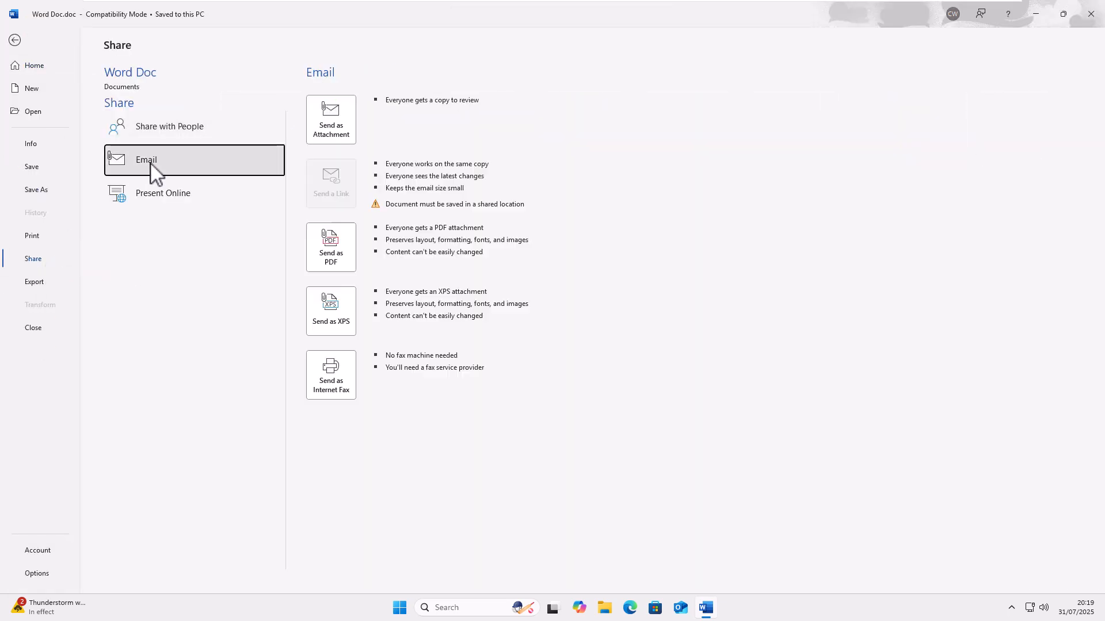
{"action": "left_click", "coordinate": [316, 129]}
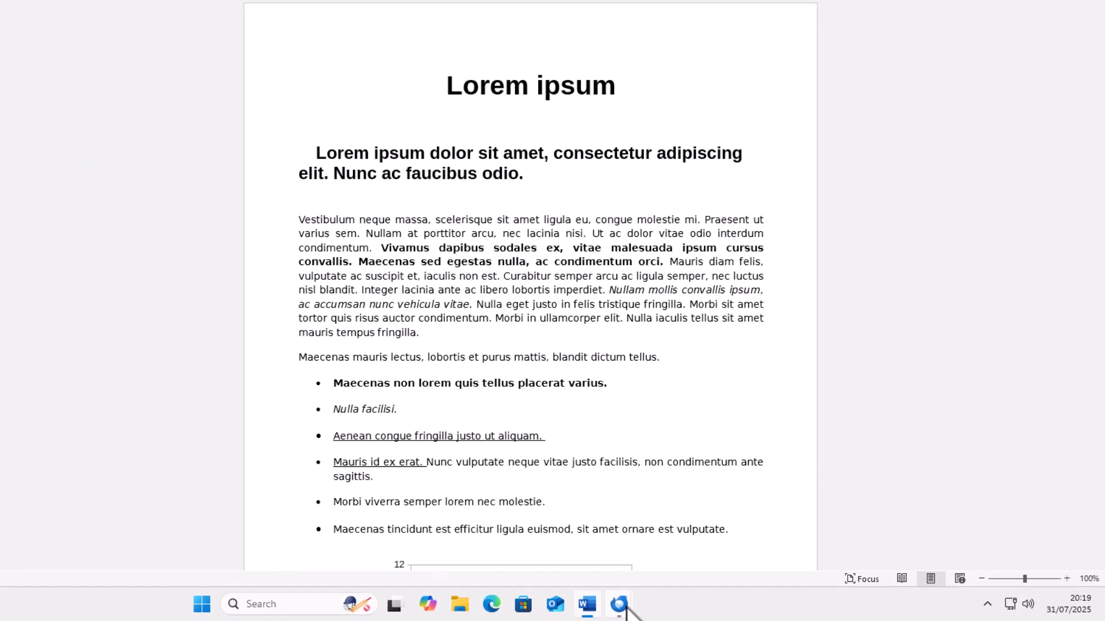
{"action": "mouse_move", "coordinate": [720, 607]}
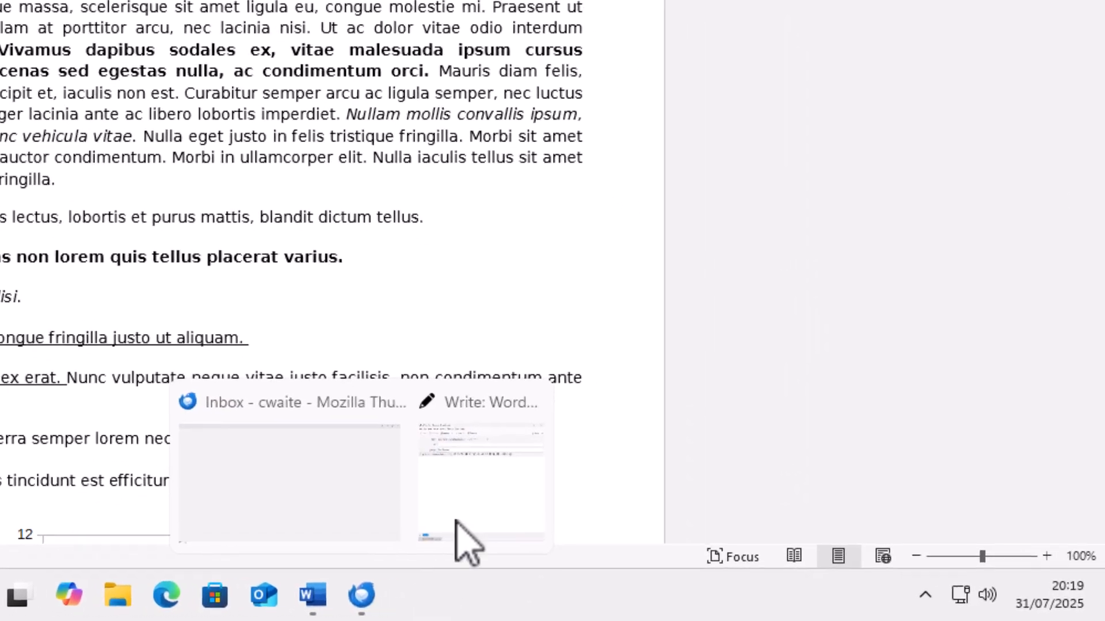
{"action": "left_click", "coordinate": [460, 523]}
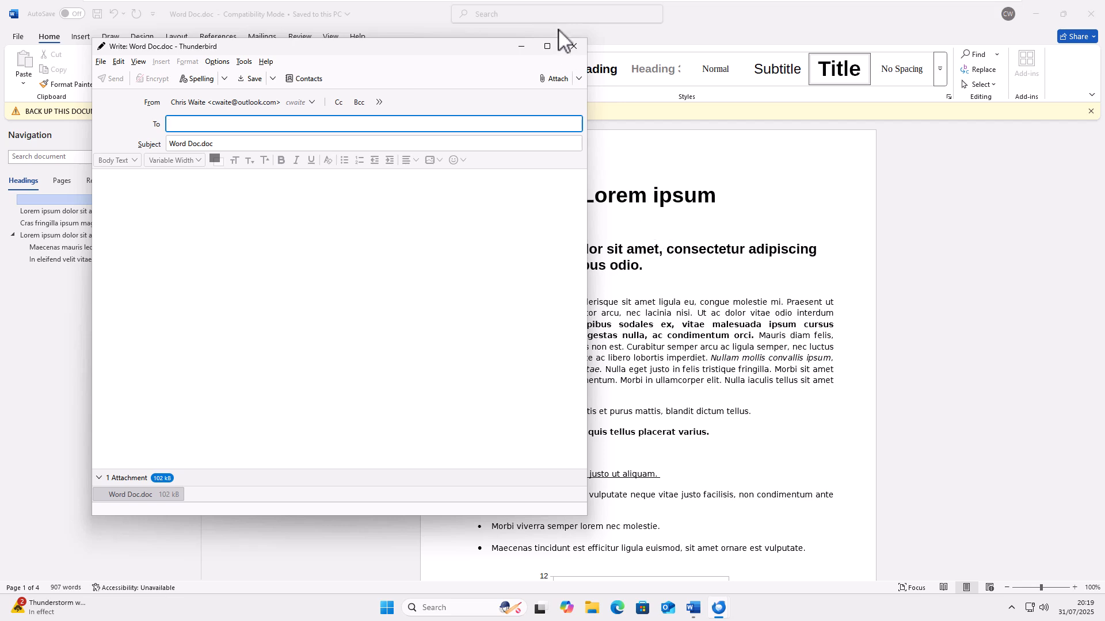
Close the Thunderbird message without sending it and exit Word
{"action": "left_click", "coordinate": [573, 46]}
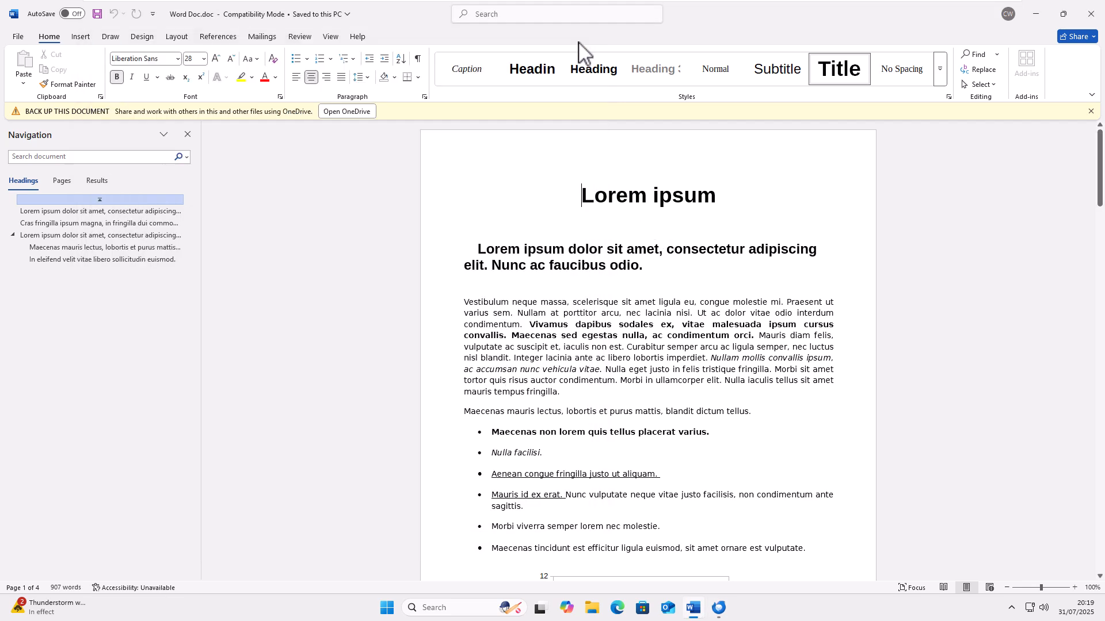
{"action": "left_click", "coordinate": [1088, 15]}
{"action": "left_click", "coordinate": [1089, 13]}
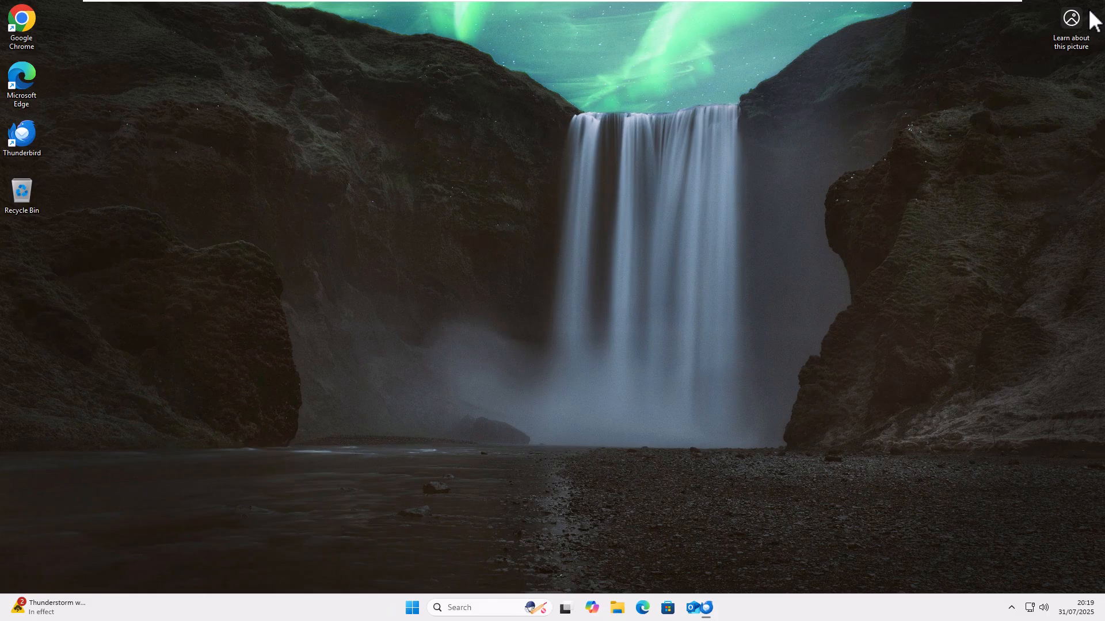
Launch LibreOffice Writer, send Word Doc.doc from it as an emailed document, and bring the Thunderbird message window forward
{"action": "left_click", "coordinate": [412, 607]}
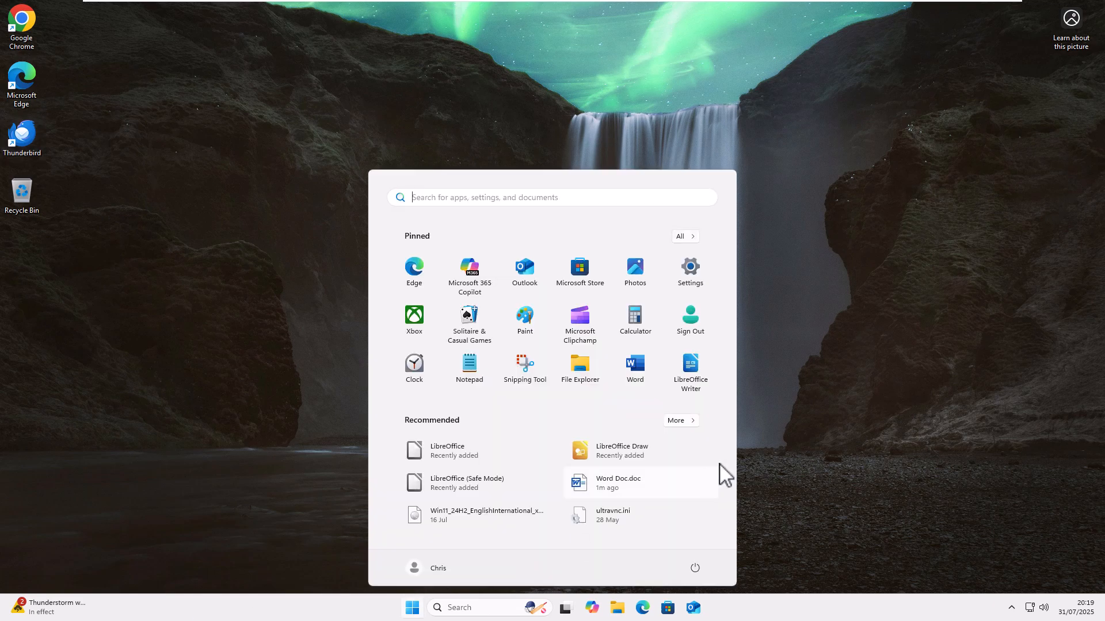
{"action": "left_click", "coordinate": [693, 368]}
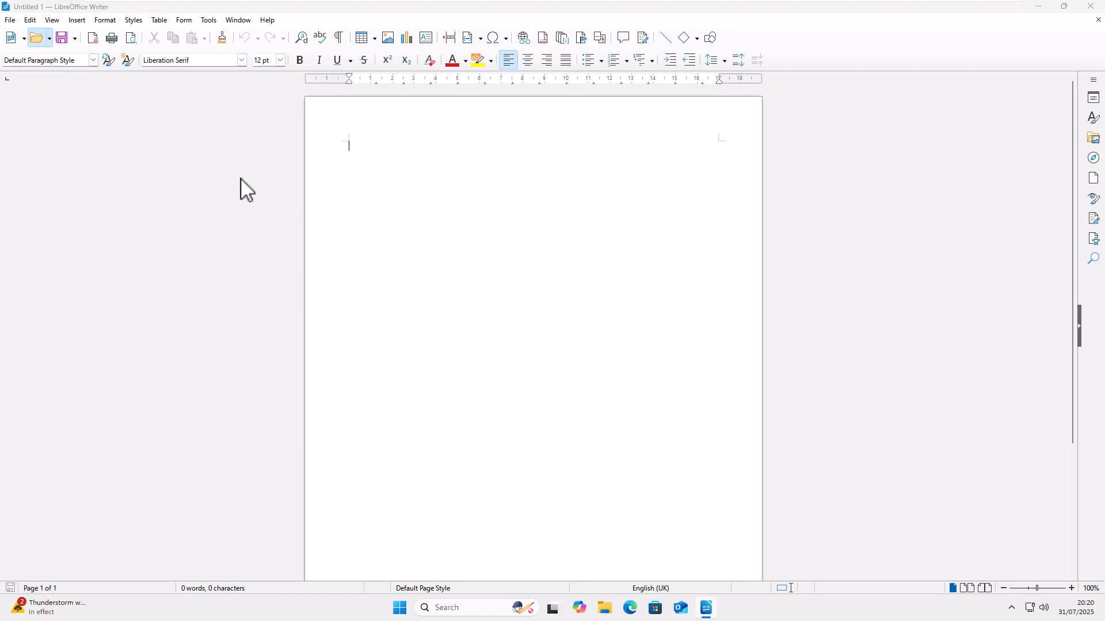
{"action": "left_click", "coordinate": [10, 20]}
{"action": "mouse_move", "coordinate": [78, 246]}
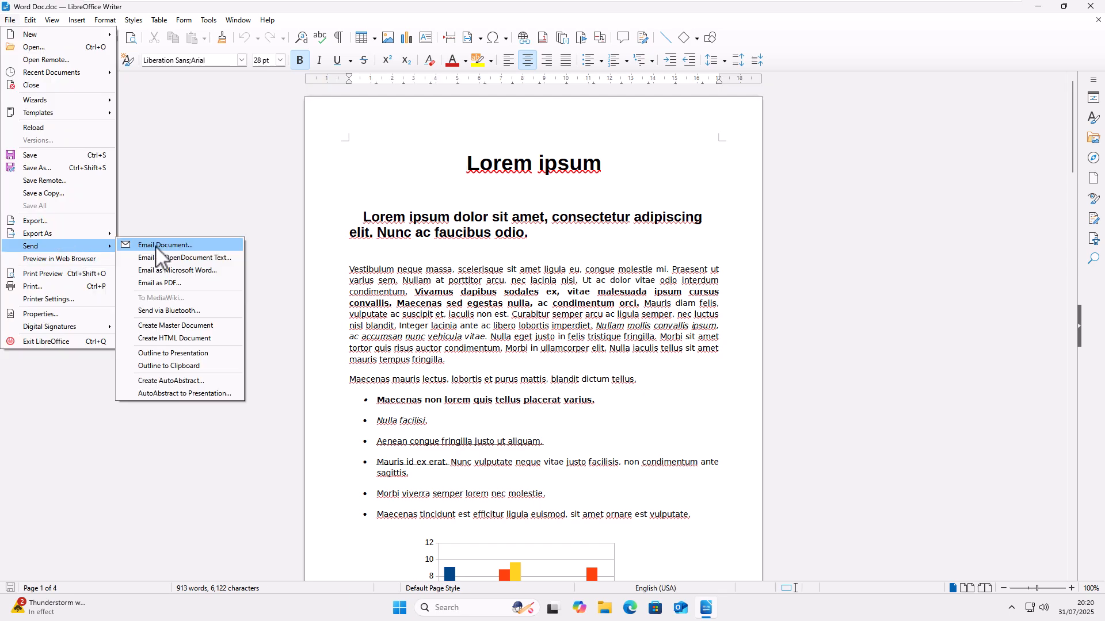
{"action": "left_click", "coordinate": [155, 245]}
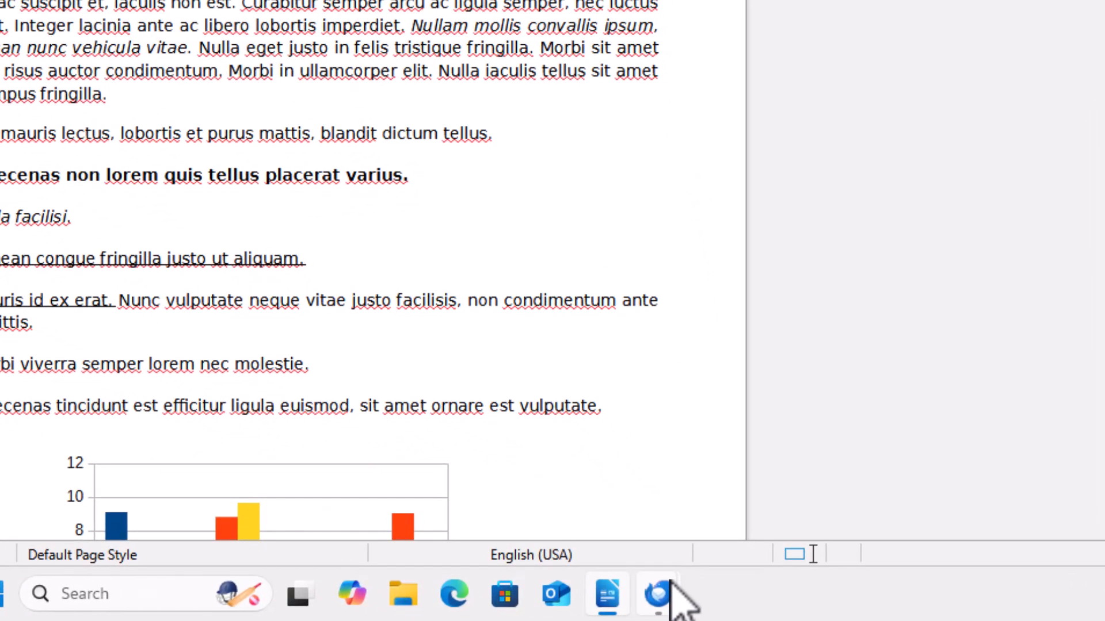
{"action": "mouse_move", "coordinate": [718, 608]}
{"action": "left_click", "coordinate": [756, 561]}
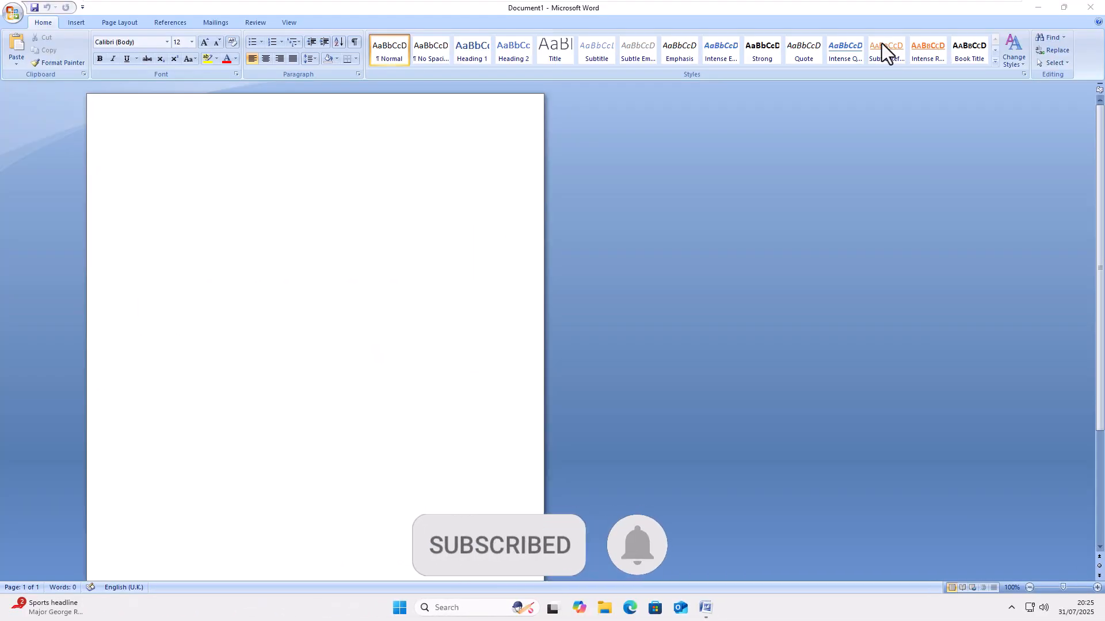
Open Word Doc.doc in Word 2007, try to send it as an e-mail attachment, and dismiss the error
{"action": "left_click", "coordinate": [13, 14]}
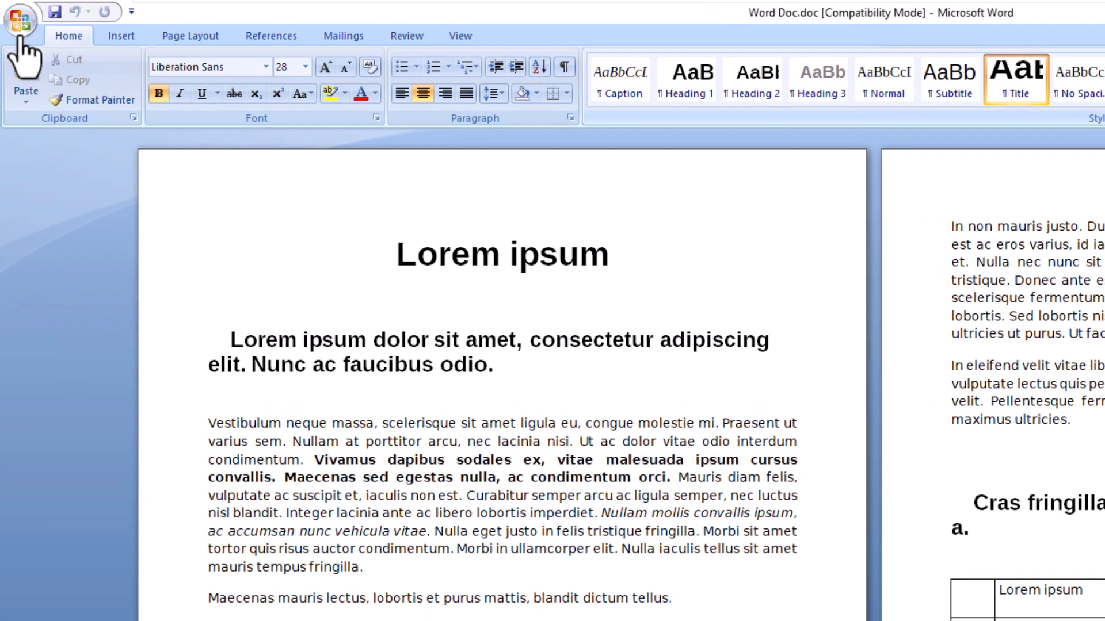
{"action": "left_click", "coordinate": [22, 28]}
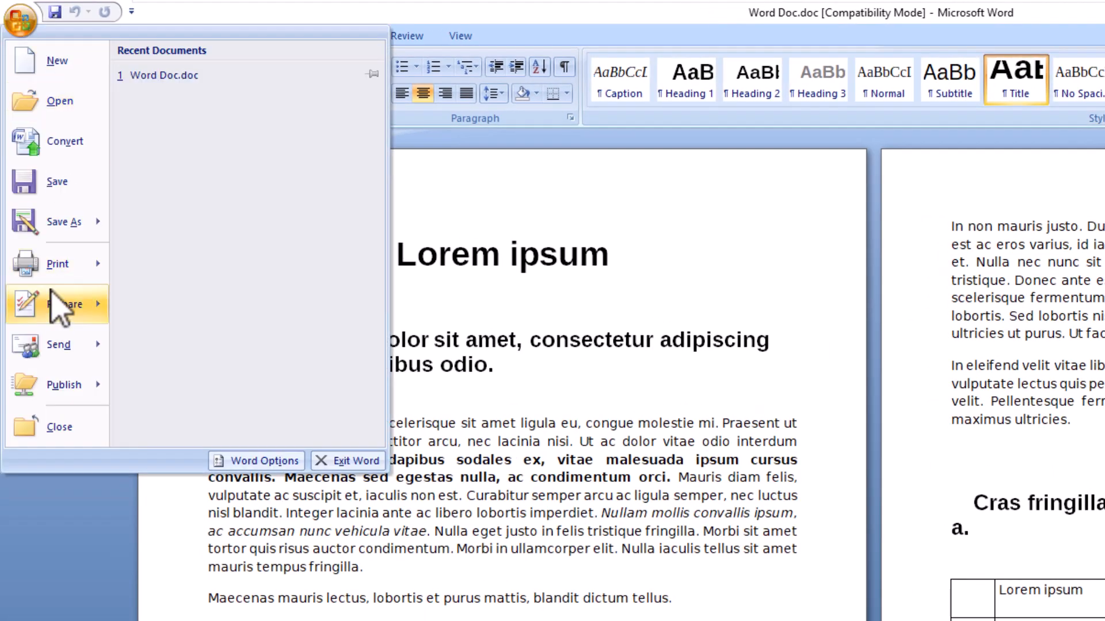
{"action": "mouse_move", "coordinate": [56, 346]}
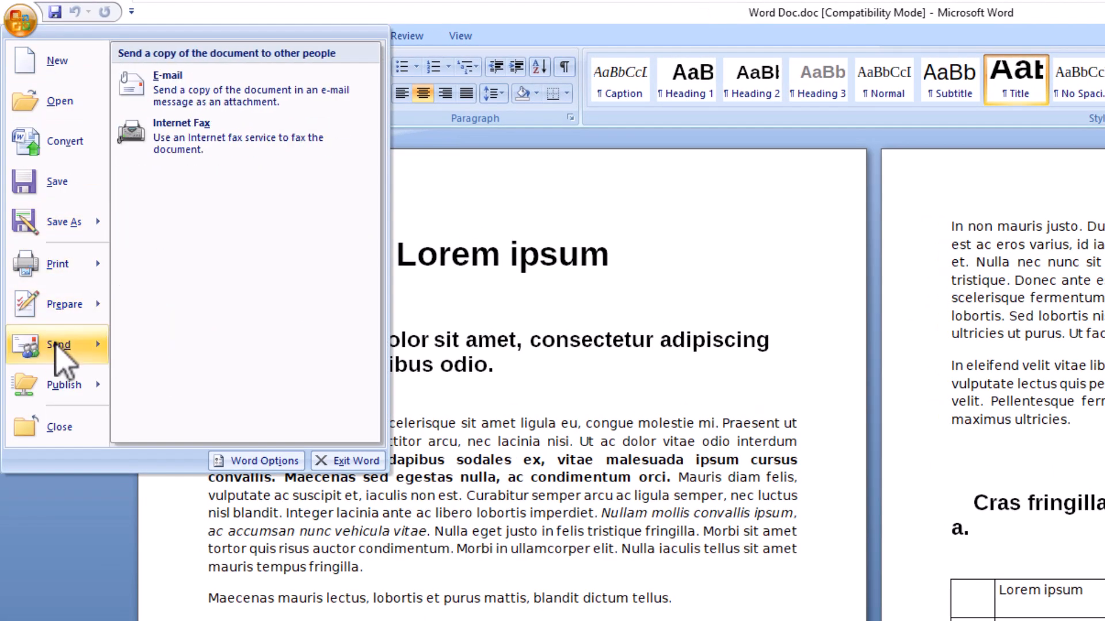
{"action": "left_click", "coordinate": [187, 81]}
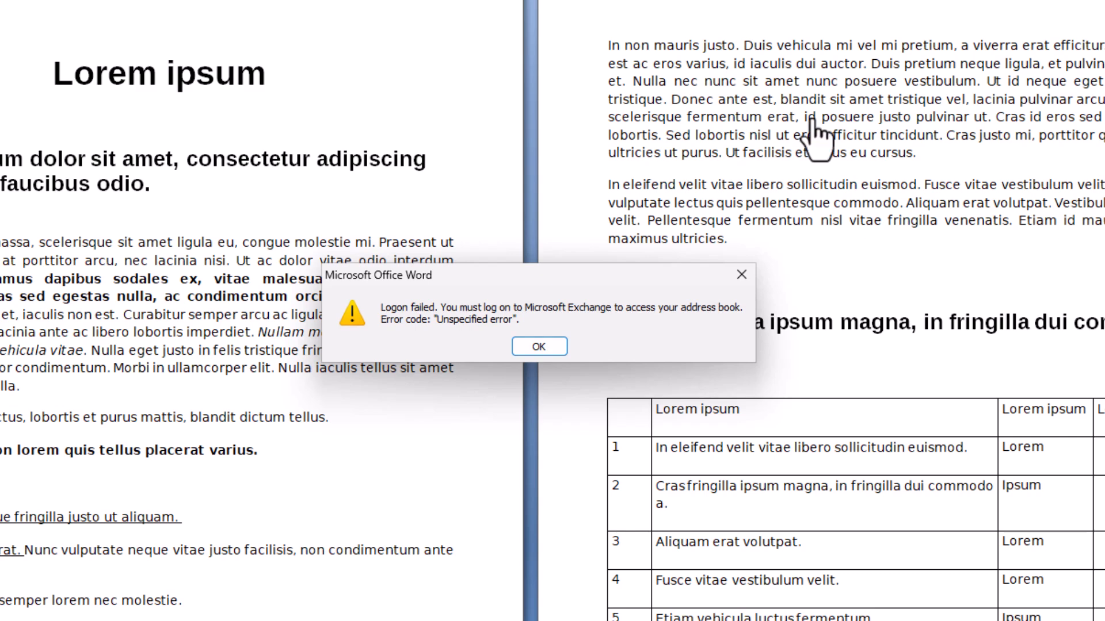
{"action": "left_click", "coordinate": [538, 347]}
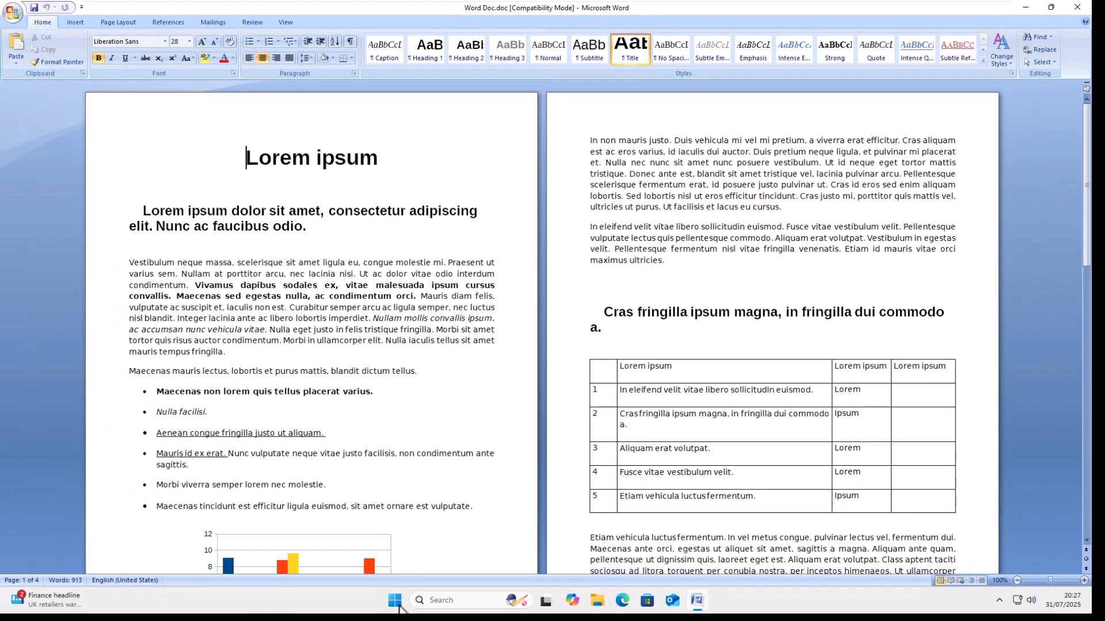
Run appwiz.cpl to examine the installed Office versions, and close Programs and Features and Word
{"action": "left_click", "coordinate": [397, 604]}
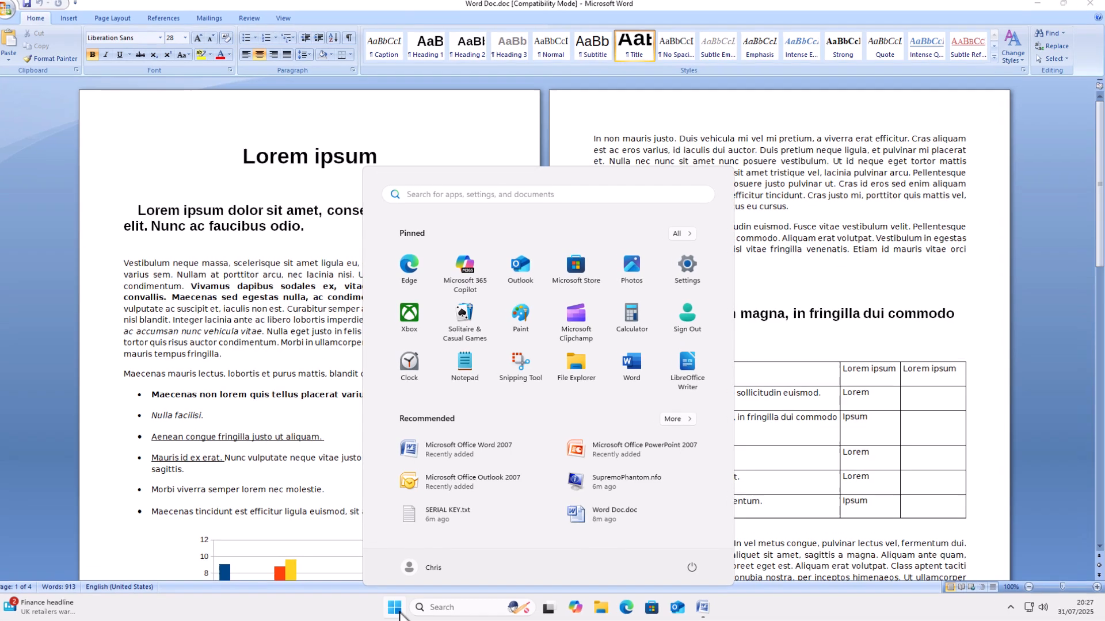
{"action": "type", "text": "appwiz"}
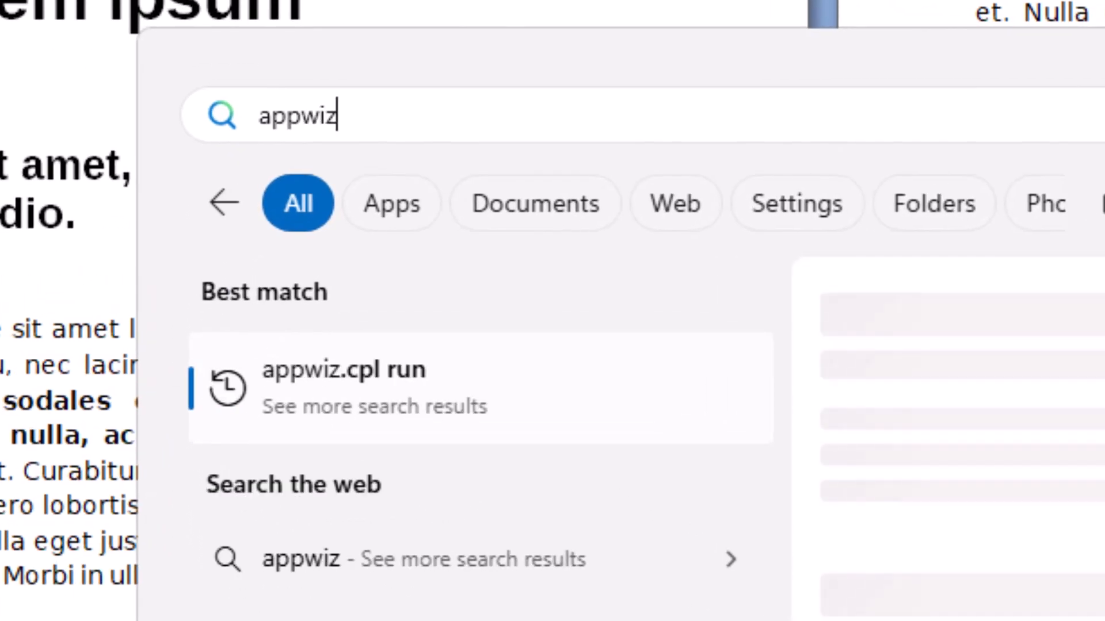
{"action": "type", "text": ".cpl"}
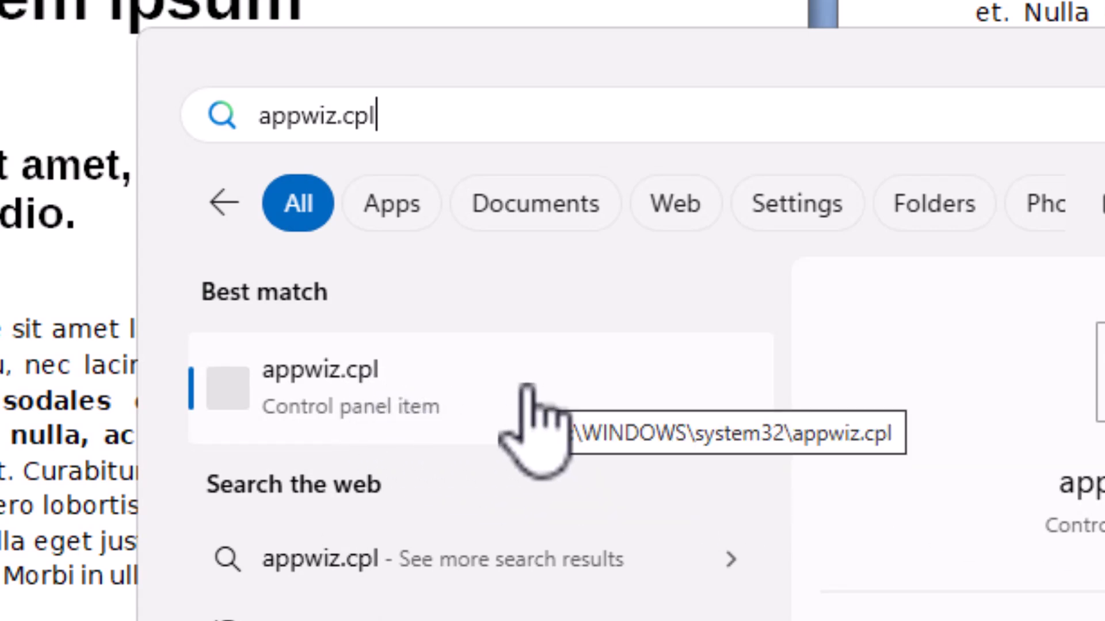
{"action": "left_click", "coordinate": [496, 389]}
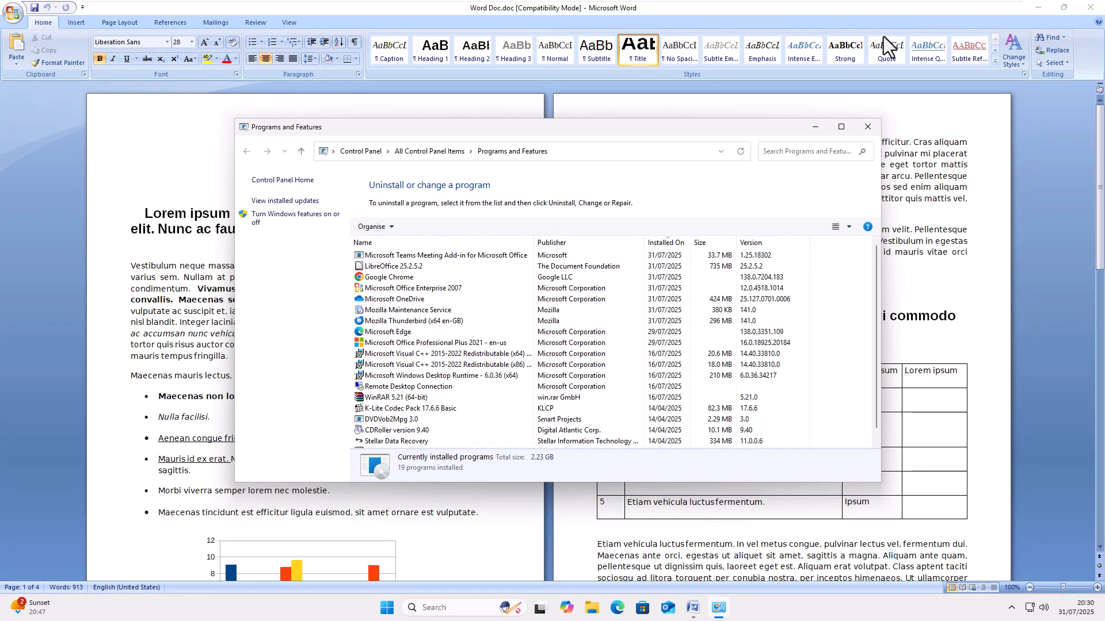
{"action": "left_click", "coordinate": [868, 127]}
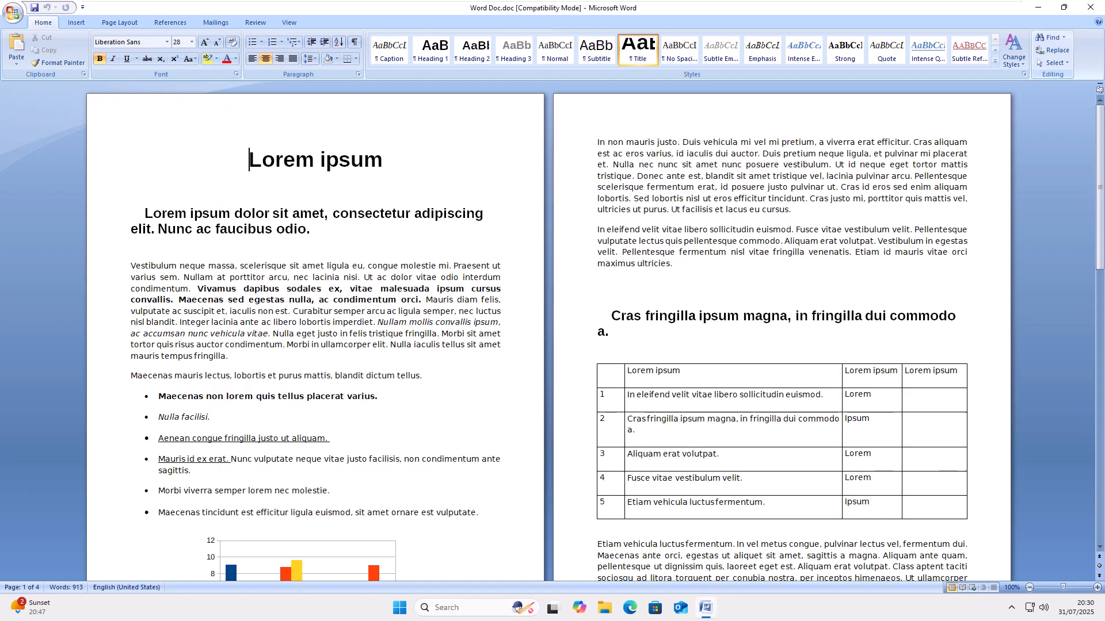
{"action": "left_click", "coordinate": [1090, 7]}
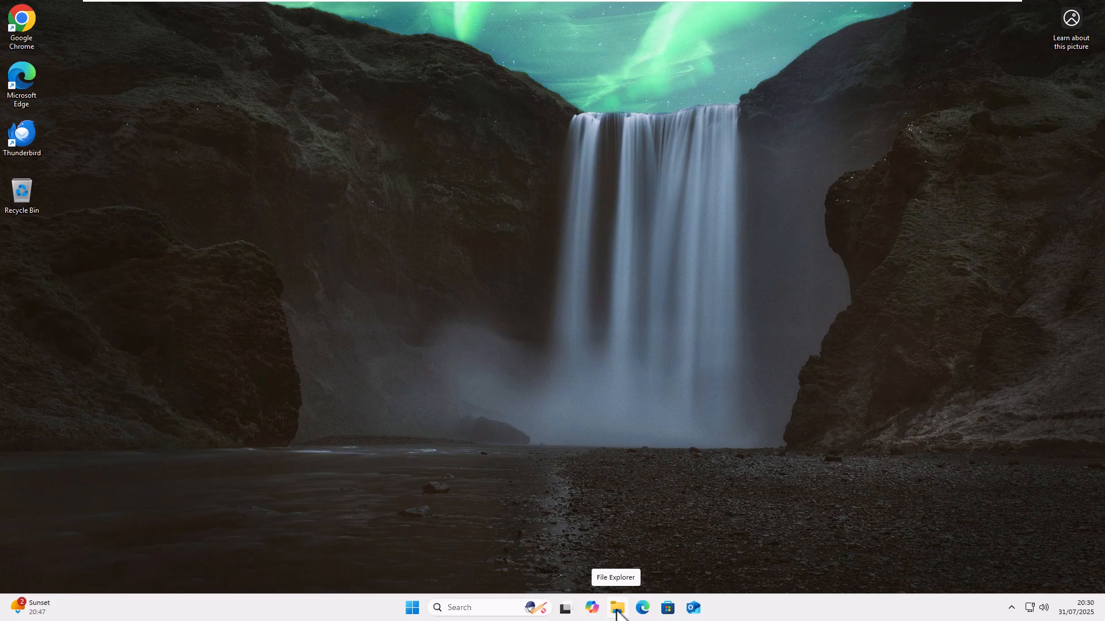
Set File Explorer's folder options to show hidden files, folders and drives, and apply the change
{"action": "left_click", "coordinate": [616, 611]}
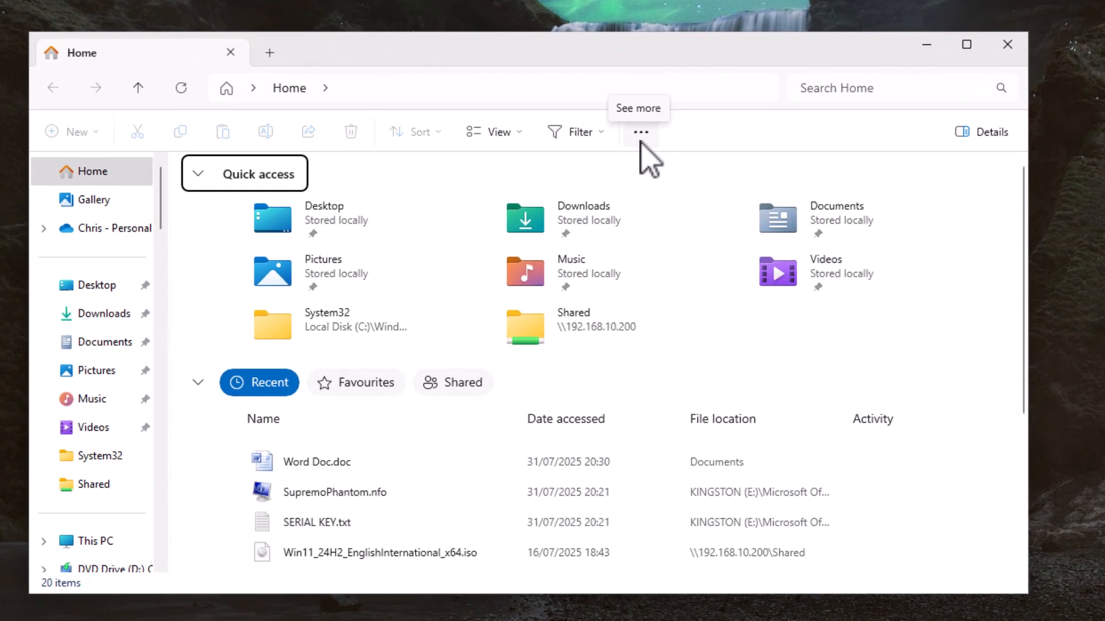
{"action": "left_click", "coordinate": [641, 134]}
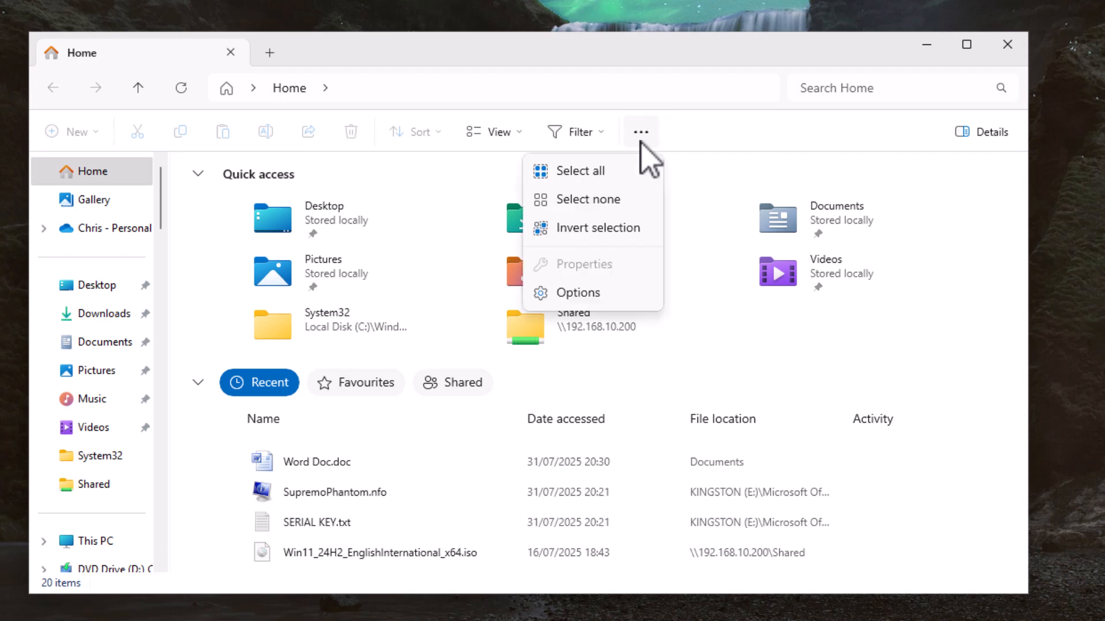
{"action": "left_click", "coordinate": [580, 297]}
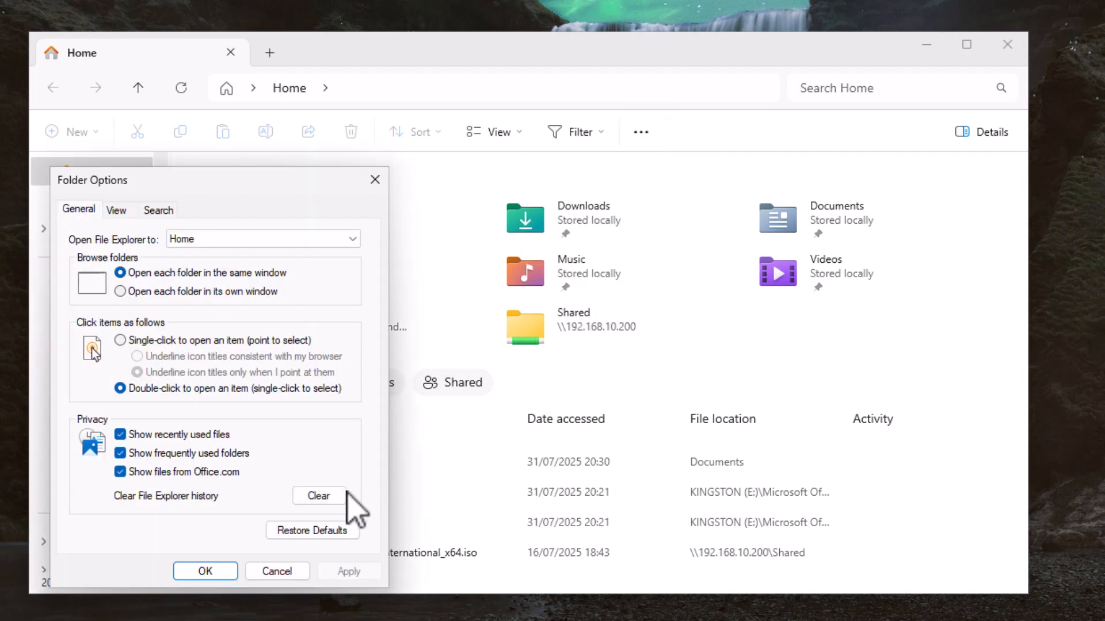
{"action": "left_click", "coordinate": [116, 210]}
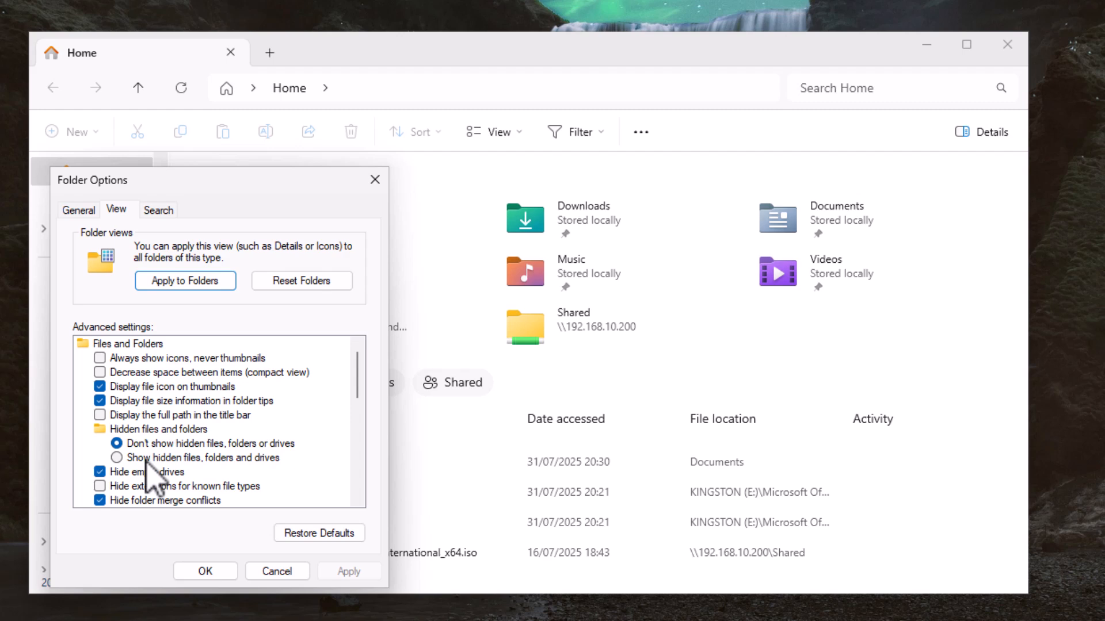
{"action": "left_click", "coordinate": [118, 458]}
{"action": "left_click", "coordinate": [346, 572]}
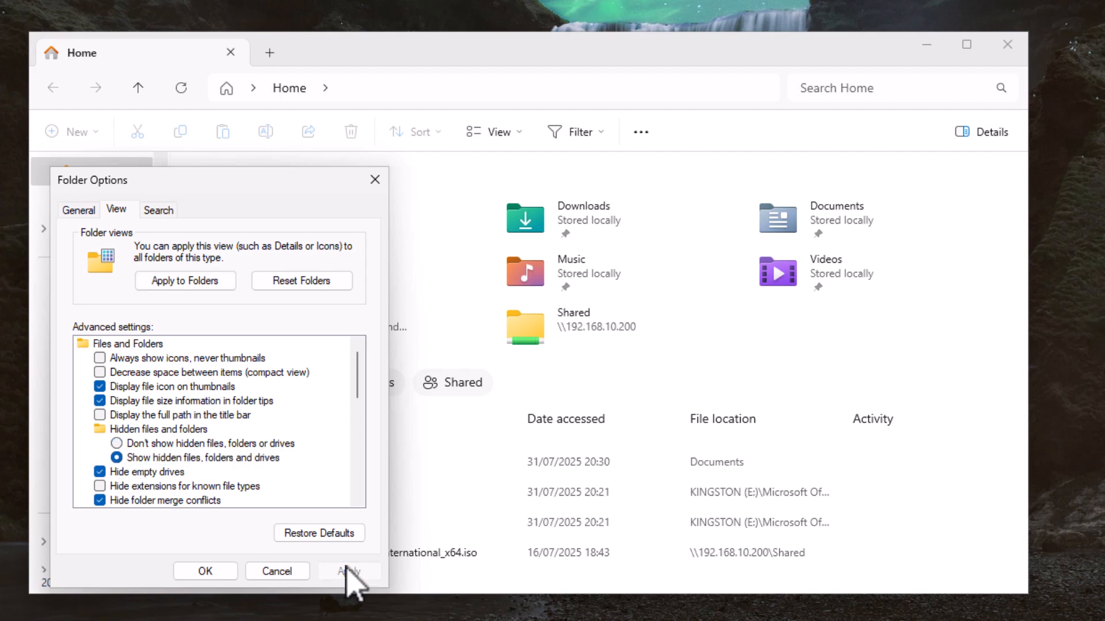
{"action": "left_click", "coordinate": [201, 572]}
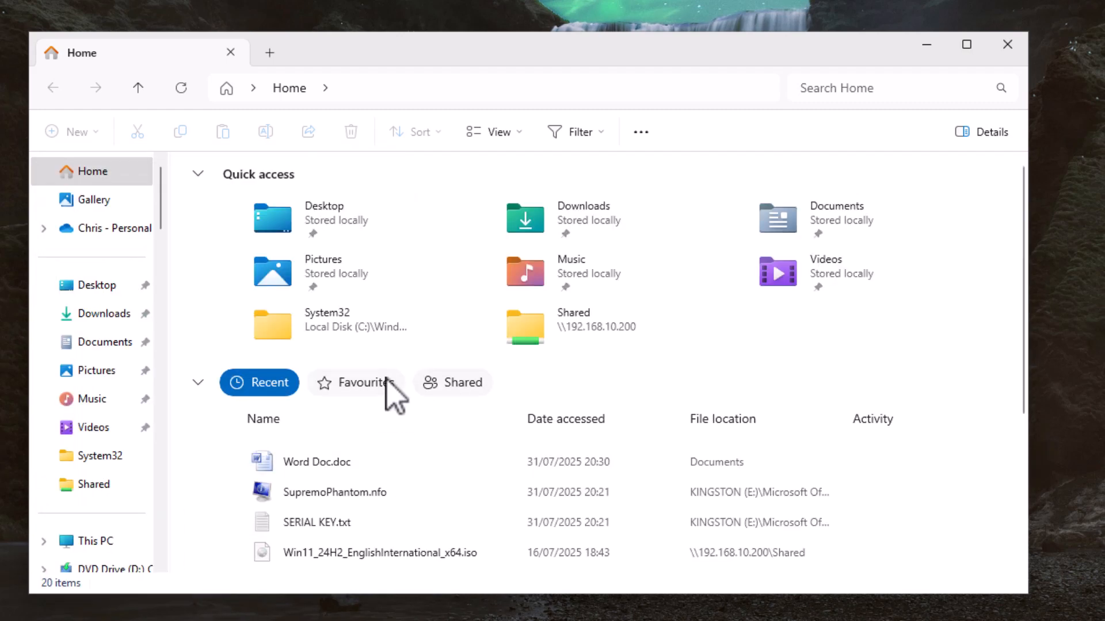
Browse Local Disk (C:) to the AppData\Roaming folder inside the current account's folder under Users
{"action": "left_click", "coordinate": [108, 541]}
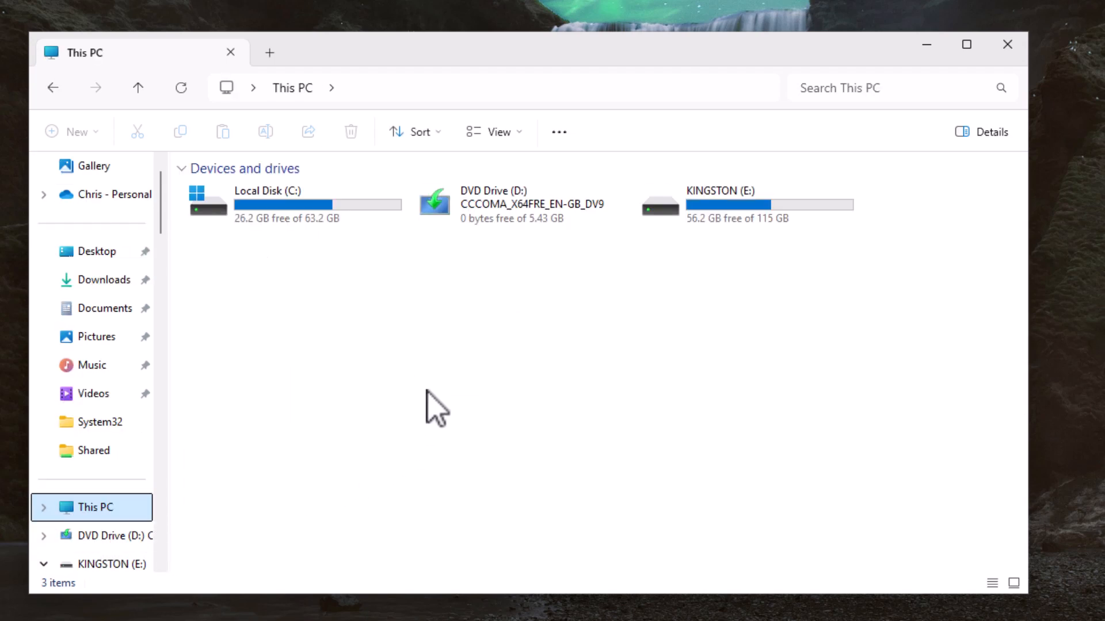
{"action": "double_click", "coordinate": [289, 210]}
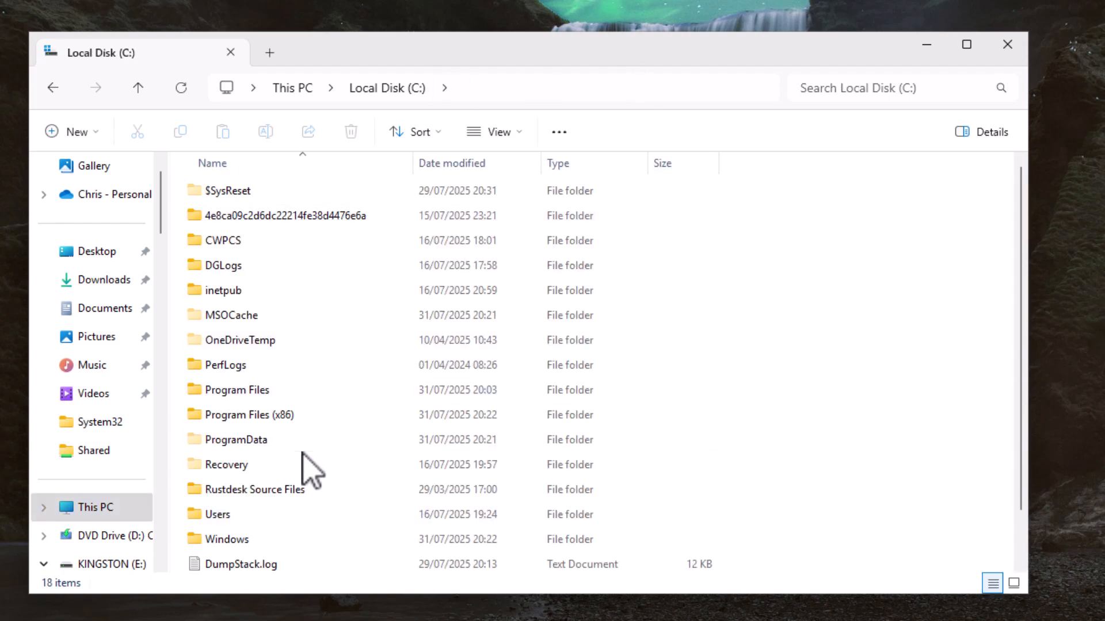
{"action": "double_click", "coordinate": [235, 513]}
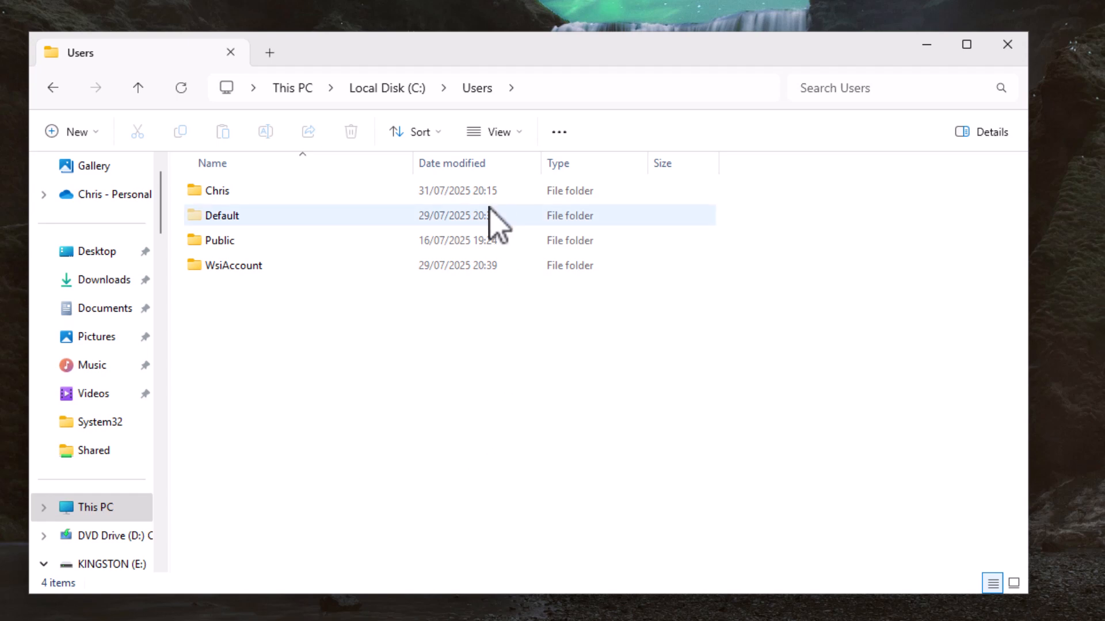
{"action": "double_click", "coordinate": [238, 194]}
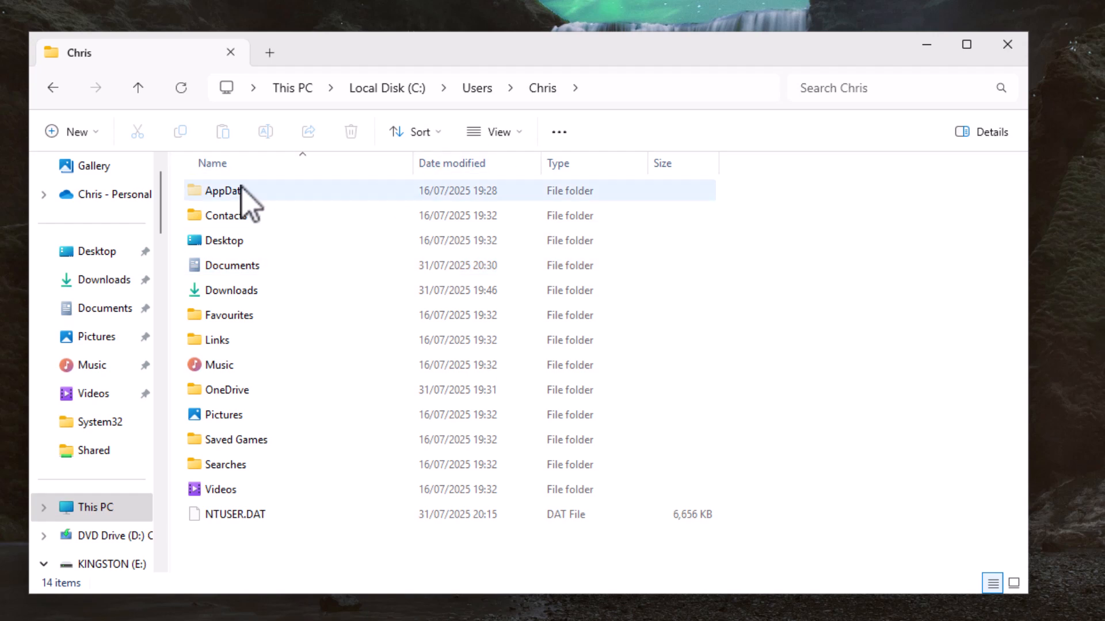
{"action": "double_click", "coordinate": [293, 195]}
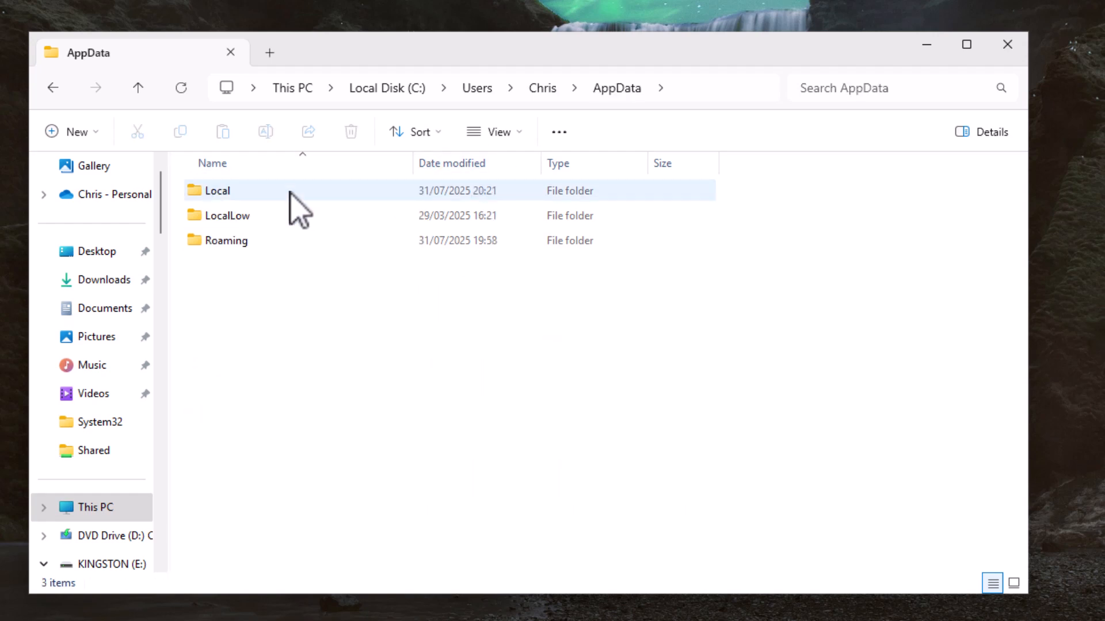
{"action": "double_click", "coordinate": [271, 247]}
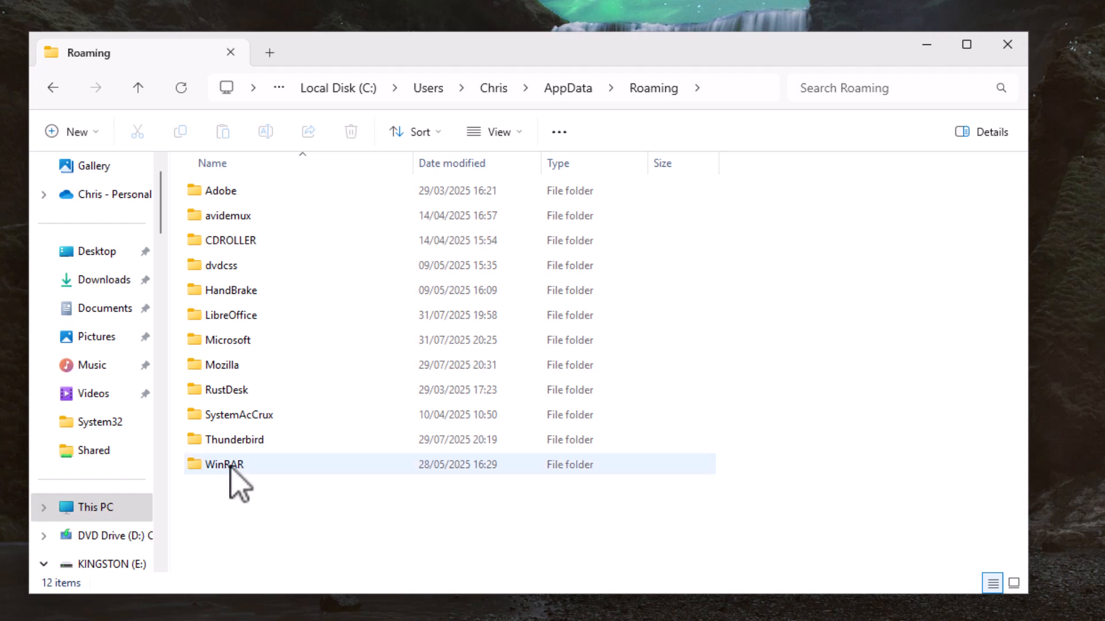
Copy the Thunderbird folder from Roaming to the desktop as a backup, closing File Explorer
{"action": "right_click", "coordinate": [246, 439]}
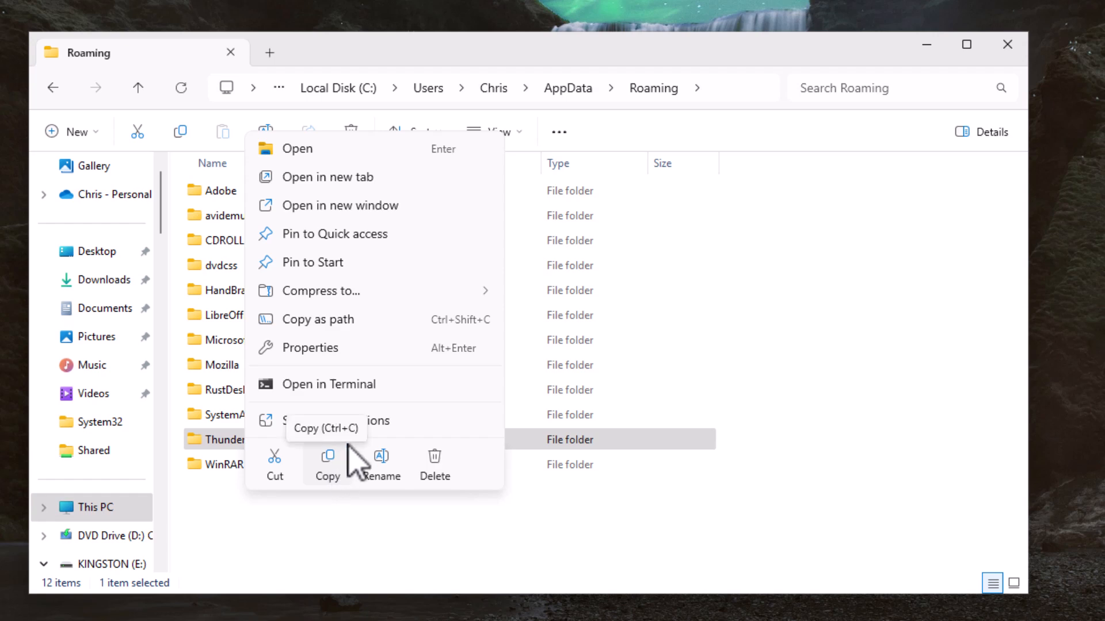
{"action": "left_click", "coordinate": [328, 459]}
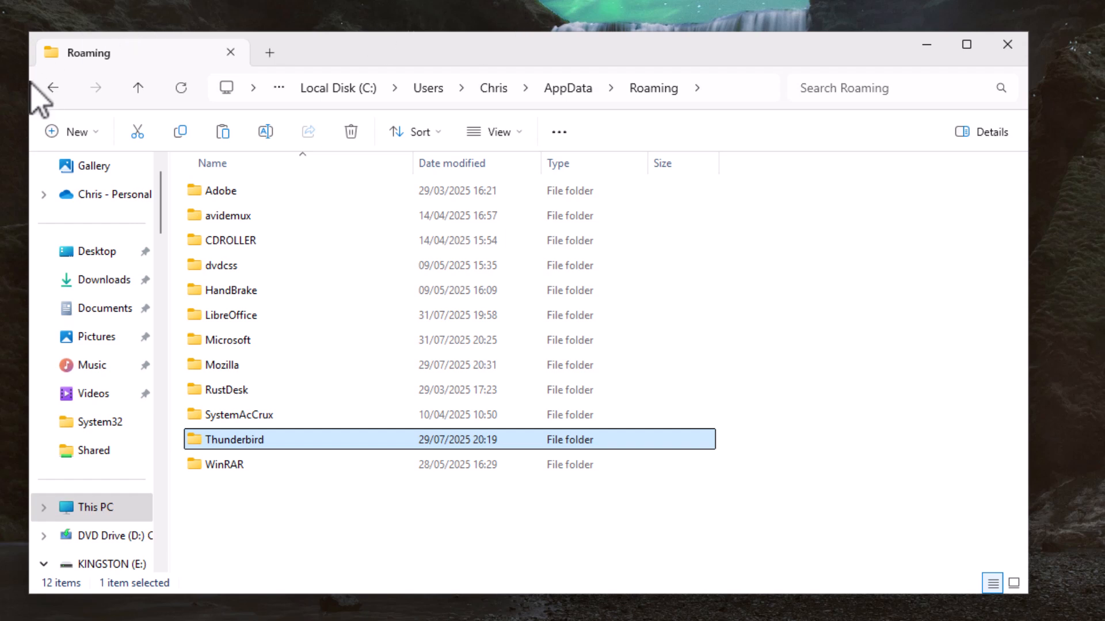
{"action": "left_click", "coordinate": [1008, 47]}
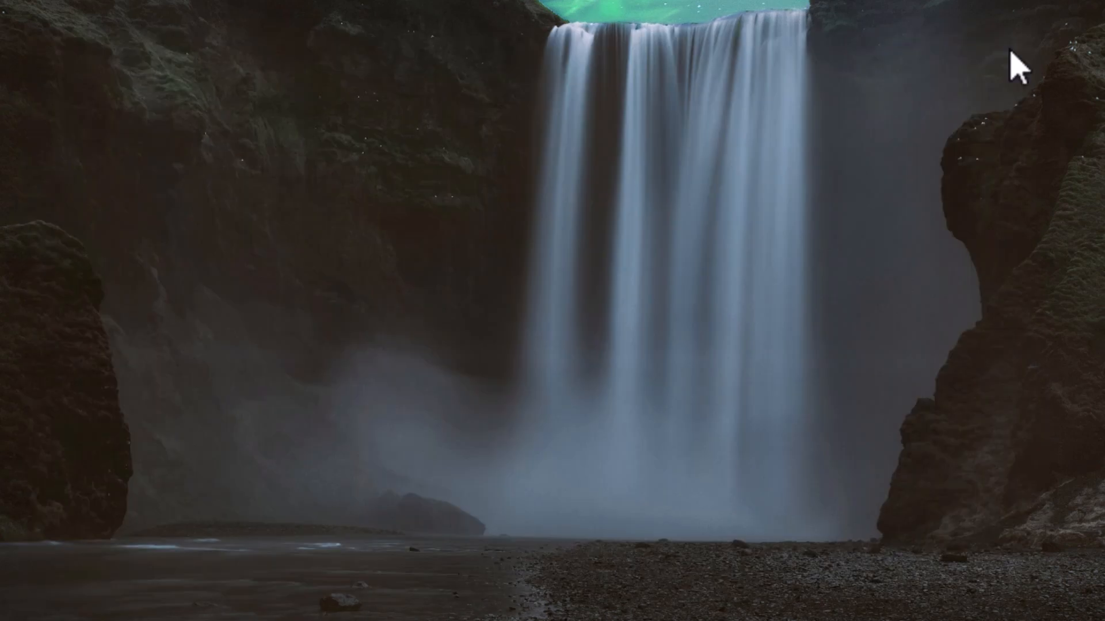
{"action": "right_click", "coordinate": [66, 96]}
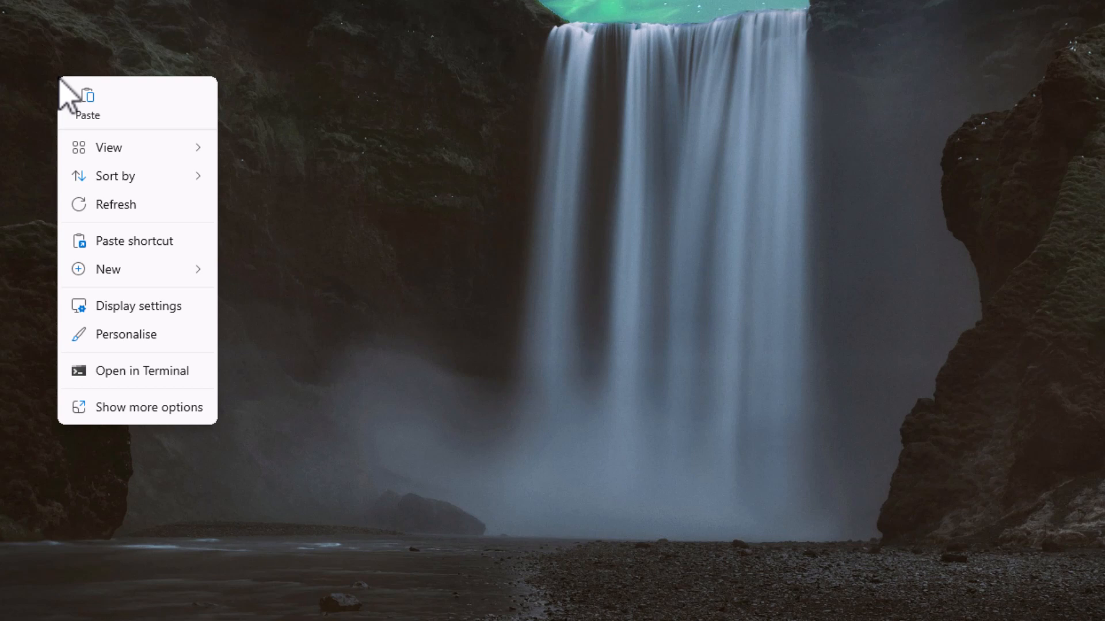
{"action": "left_click", "coordinate": [95, 104]}
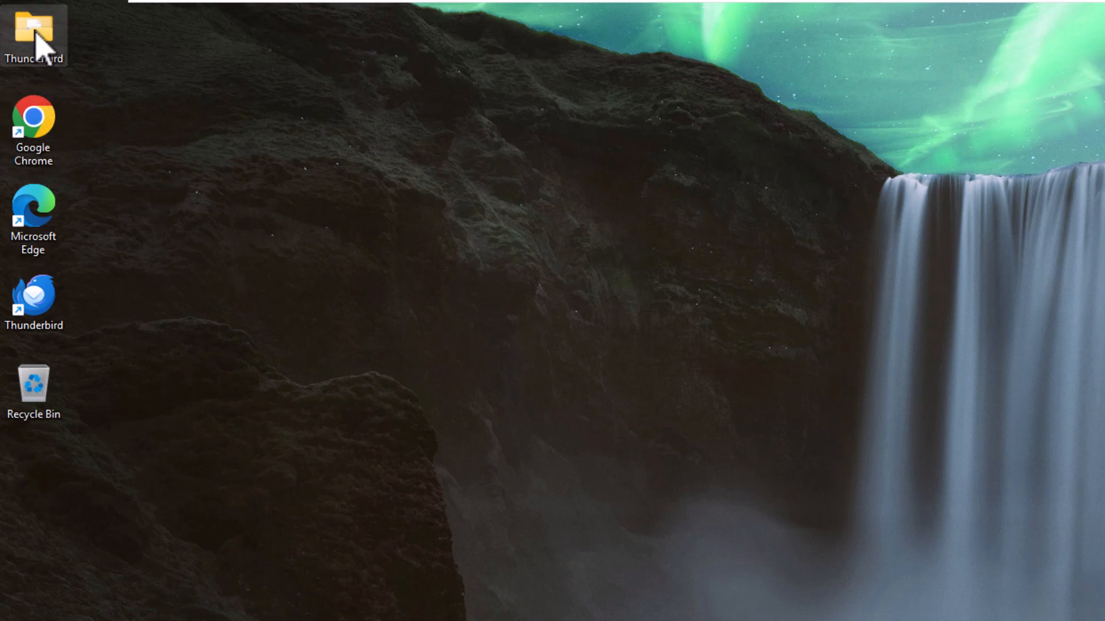
Switch to Microsoft Edge, go to thunderbird.net, and open the download and language options for Thunderbird Desktop
{"action": "double_click", "coordinate": [62, 242]}
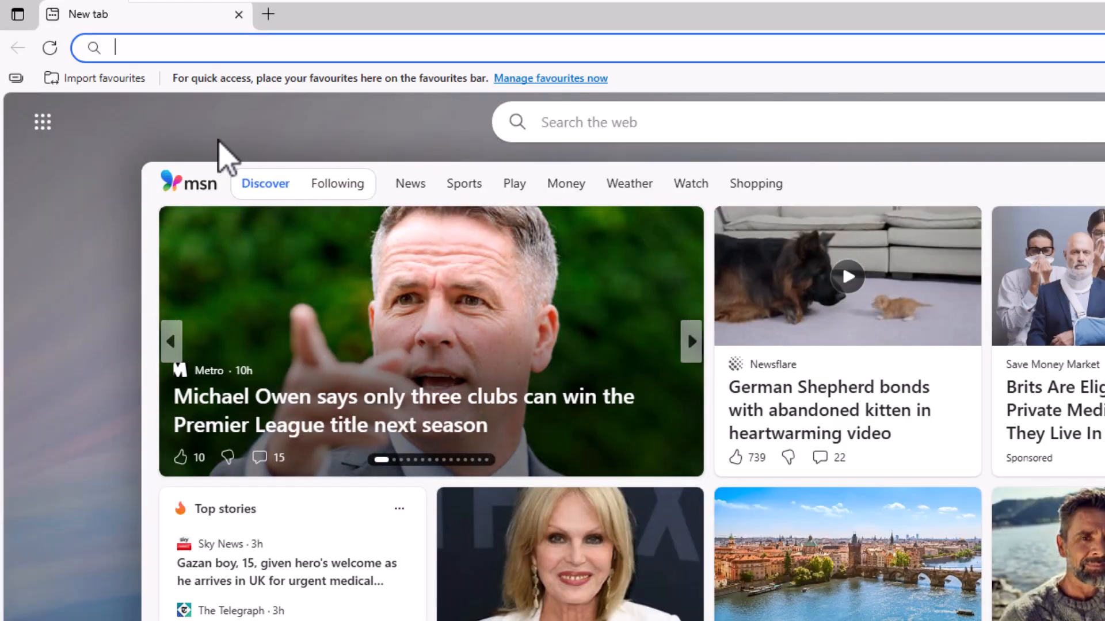
{"action": "type", "text": "thunderbird.ne"}
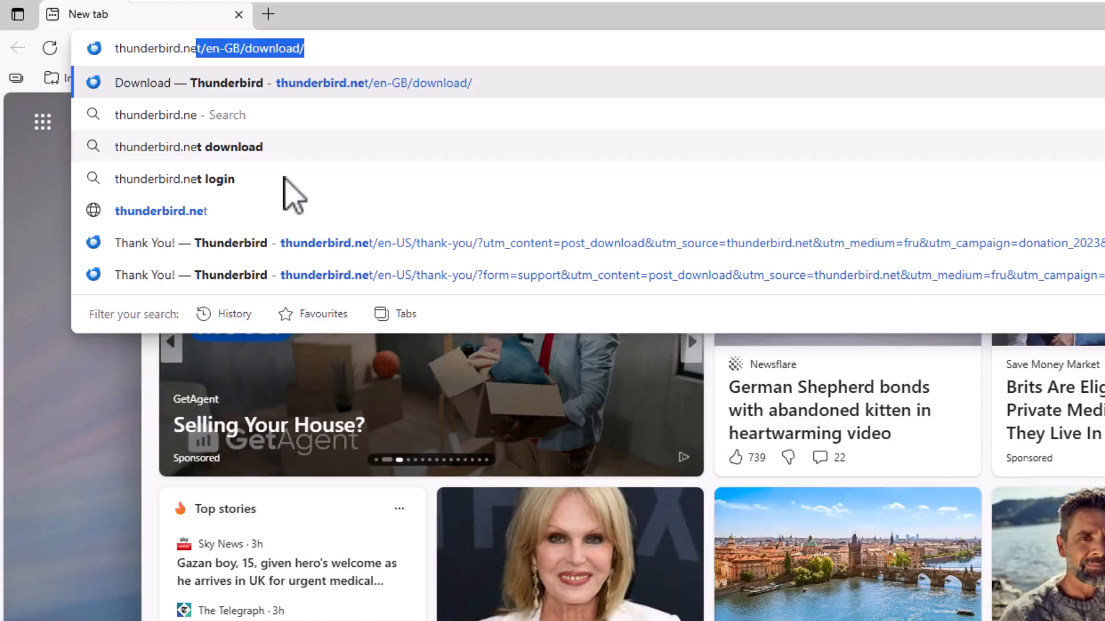
{"action": "left_click", "coordinate": [285, 211]}
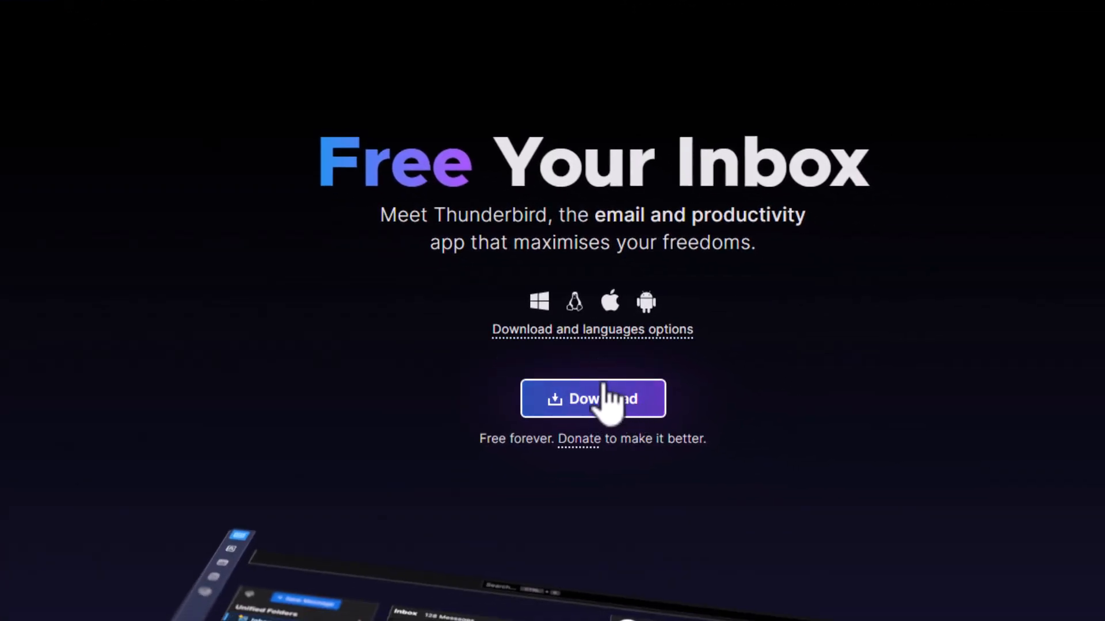
{"action": "left_click", "coordinate": [547, 340]}
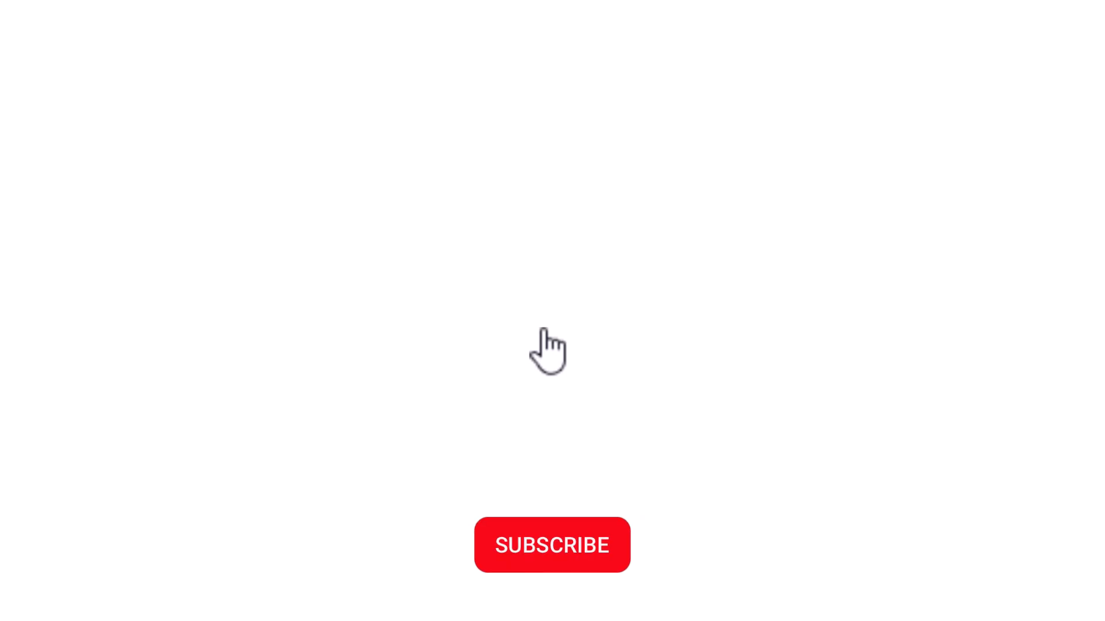
{"action": "scroll", "coordinate": [690, 512], "scroll_direction": "down", "scroll_amount": 5}
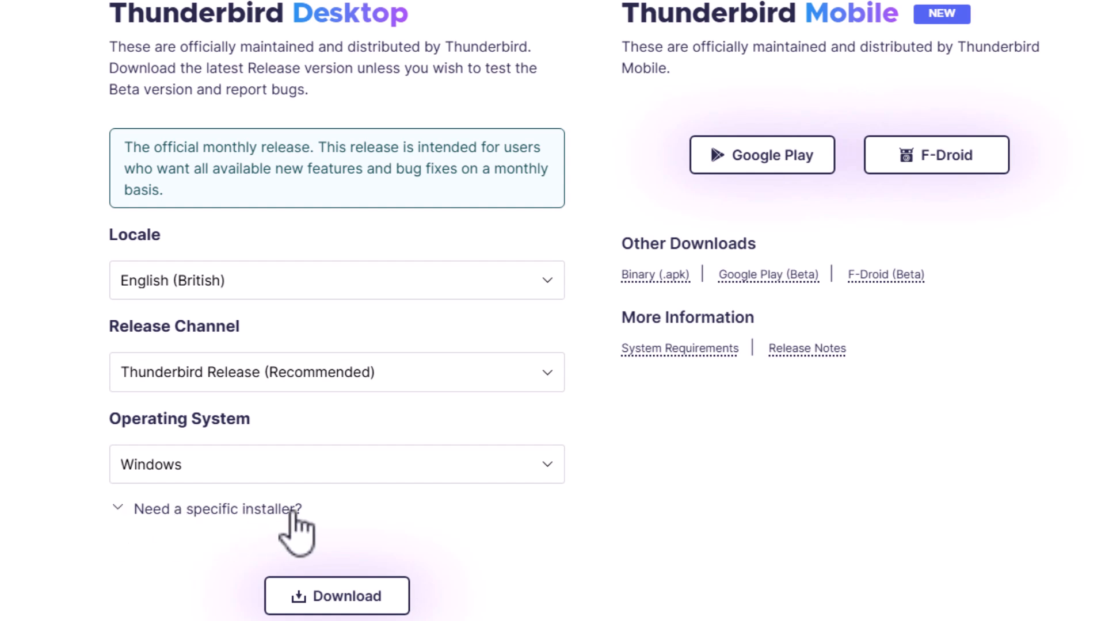
Choose the 32-bit (.exe) installer type for Windows, download Thunderbird, and close the browser
{"action": "left_click", "coordinate": [119, 510]}
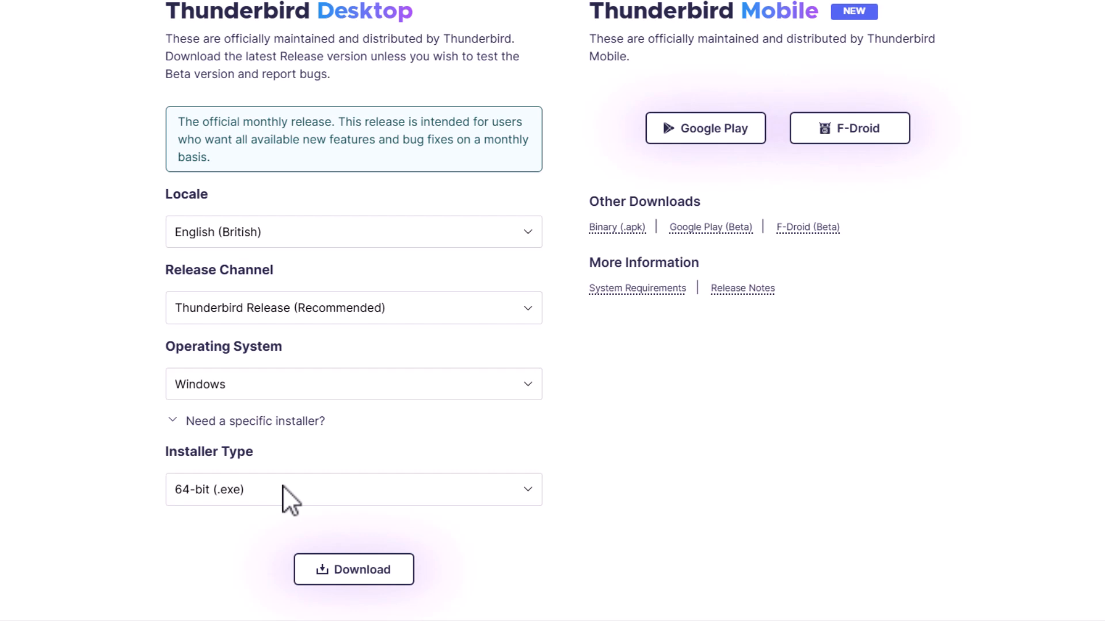
{"action": "left_click", "coordinate": [282, 486]}
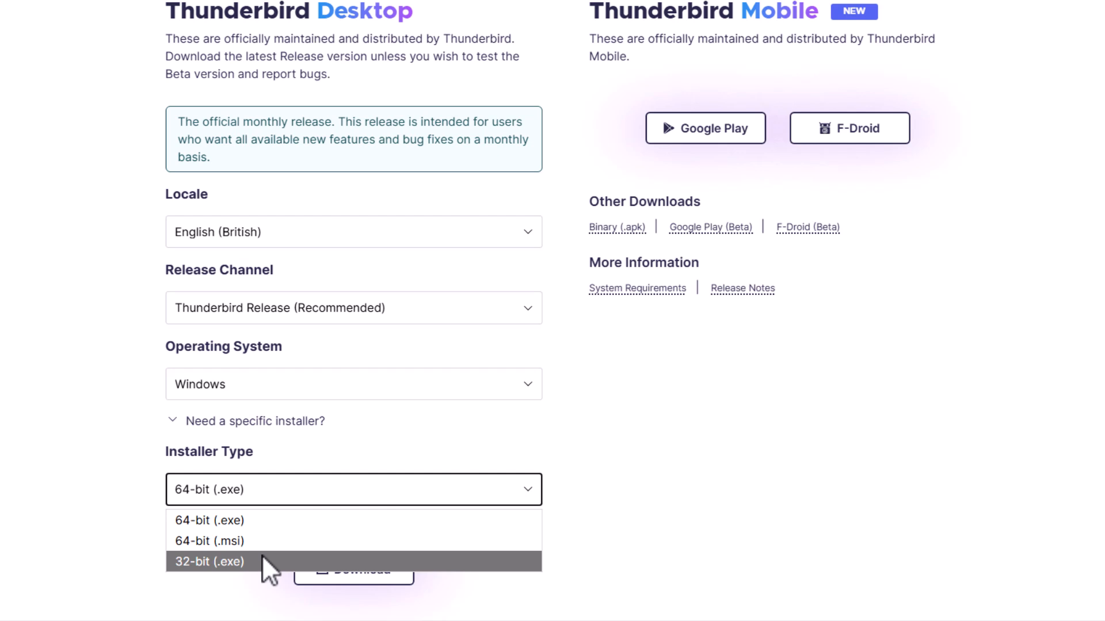
{"action": "left_click", "coordinate": [229, 563]}
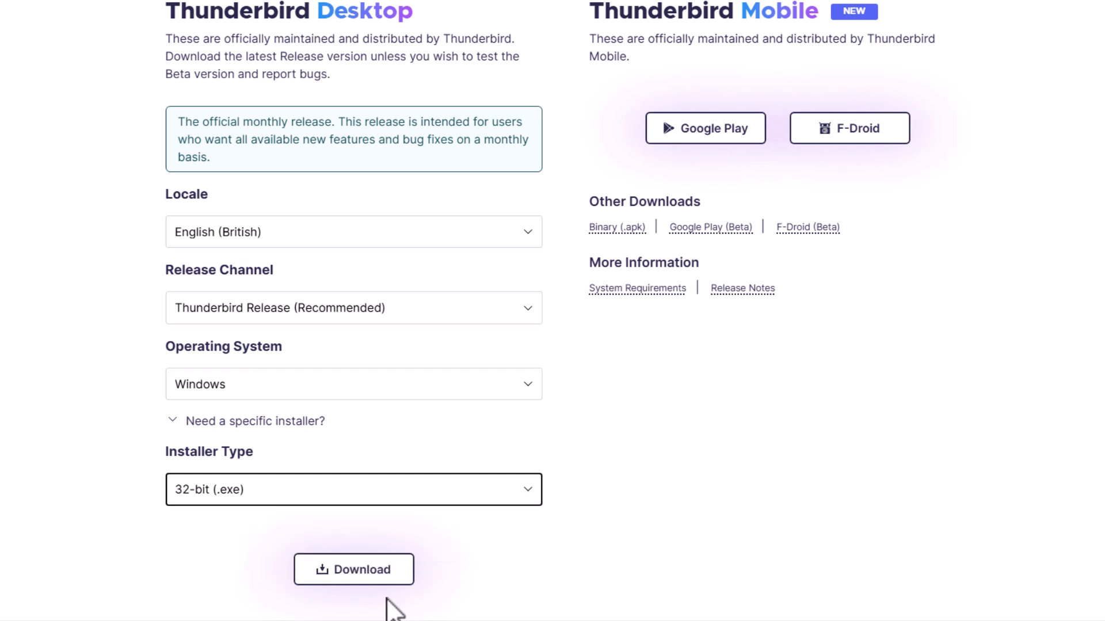
{"action": "left_click", "coordinate": [348, 577]}
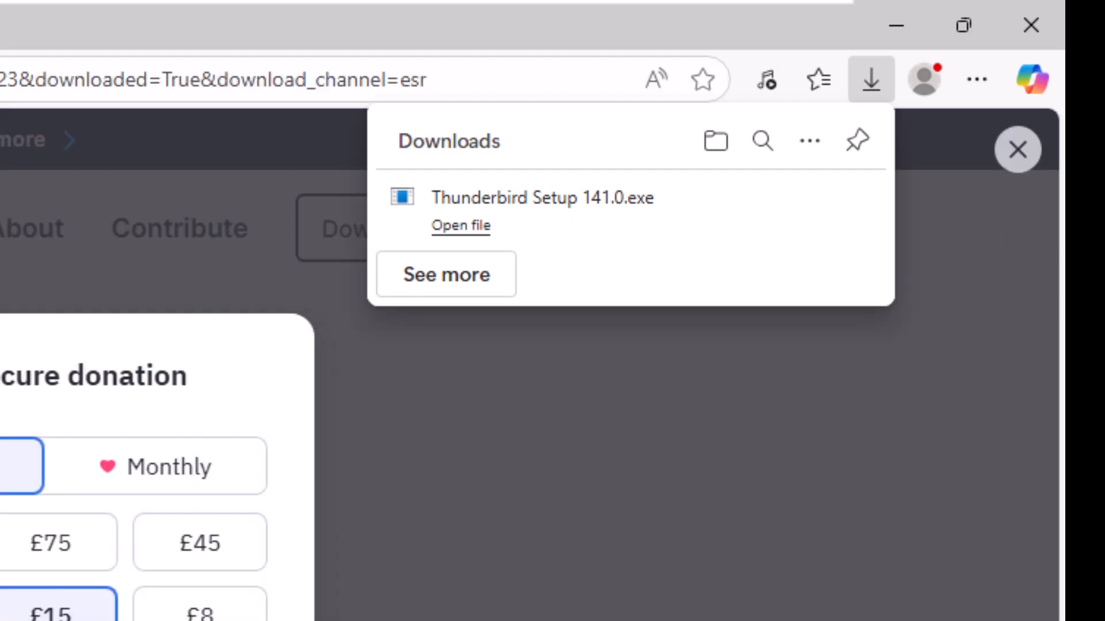
{"action": "left_click", "coordinate": [1030, 26]}
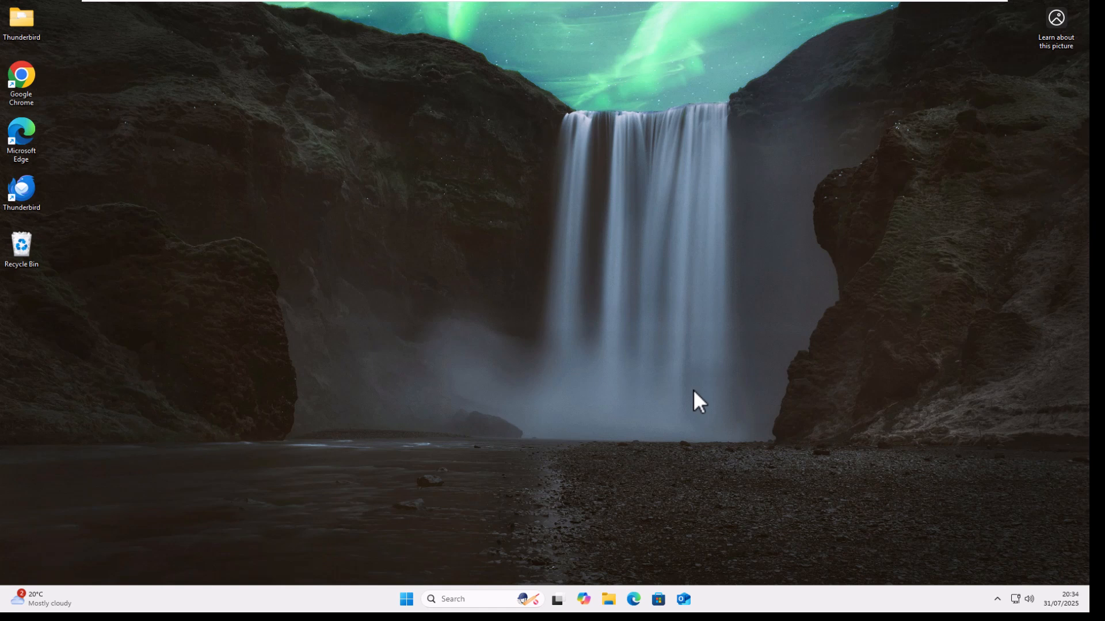
Search Windows for appwiz.cpl and open the Programs and Features list
{"action": "left_click", "coordinate": [404, 600]}
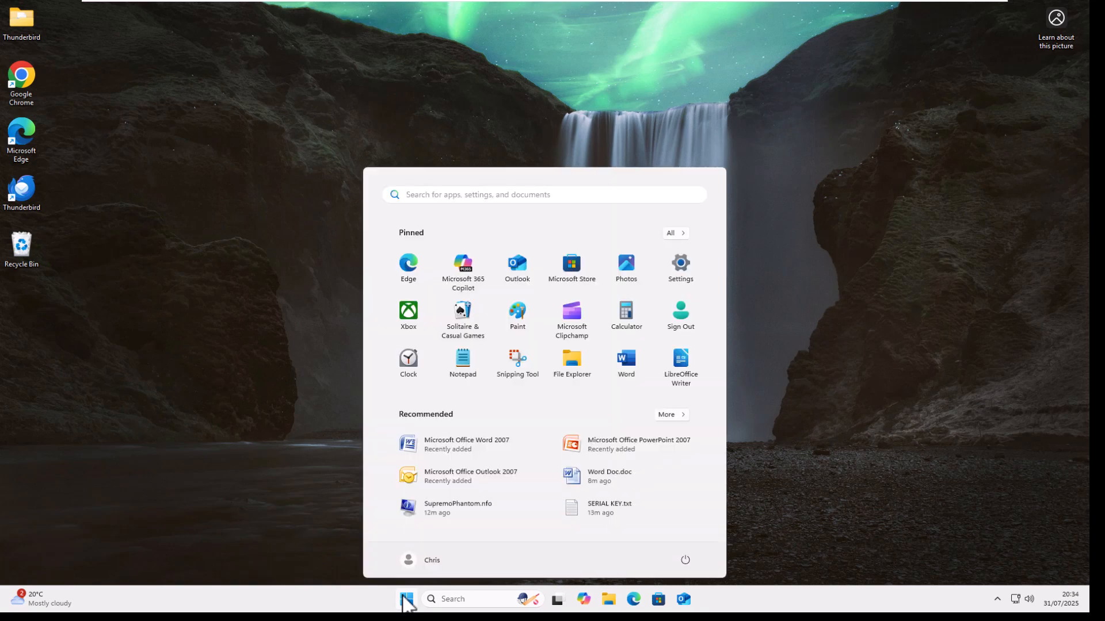
{"action": "type", "text": "appw"}
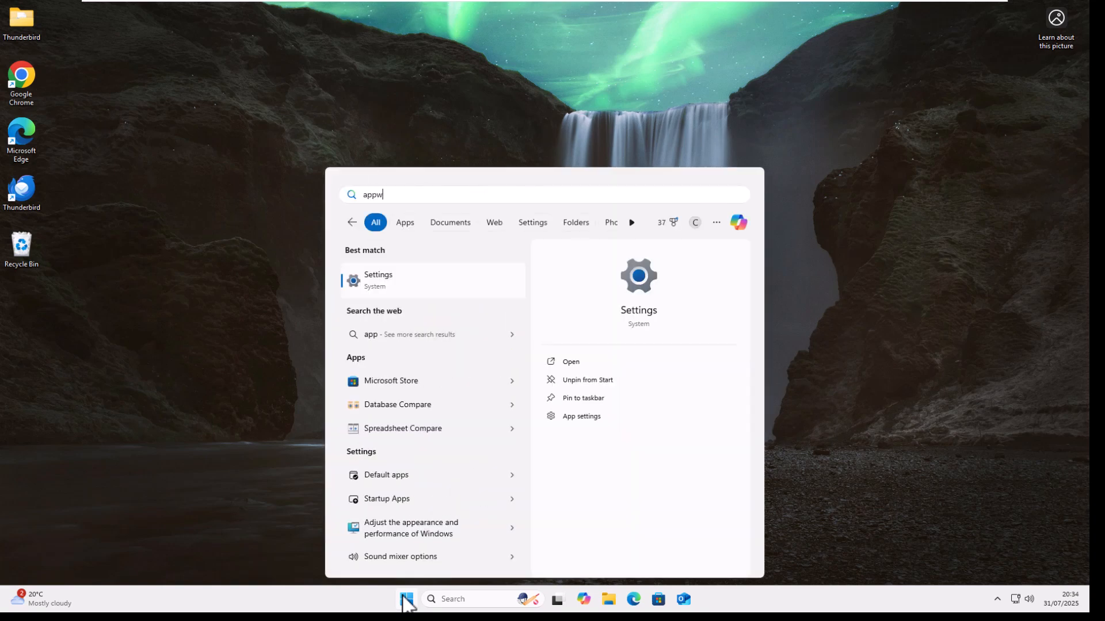
{"action": "type", "text": "iz.cpl"}
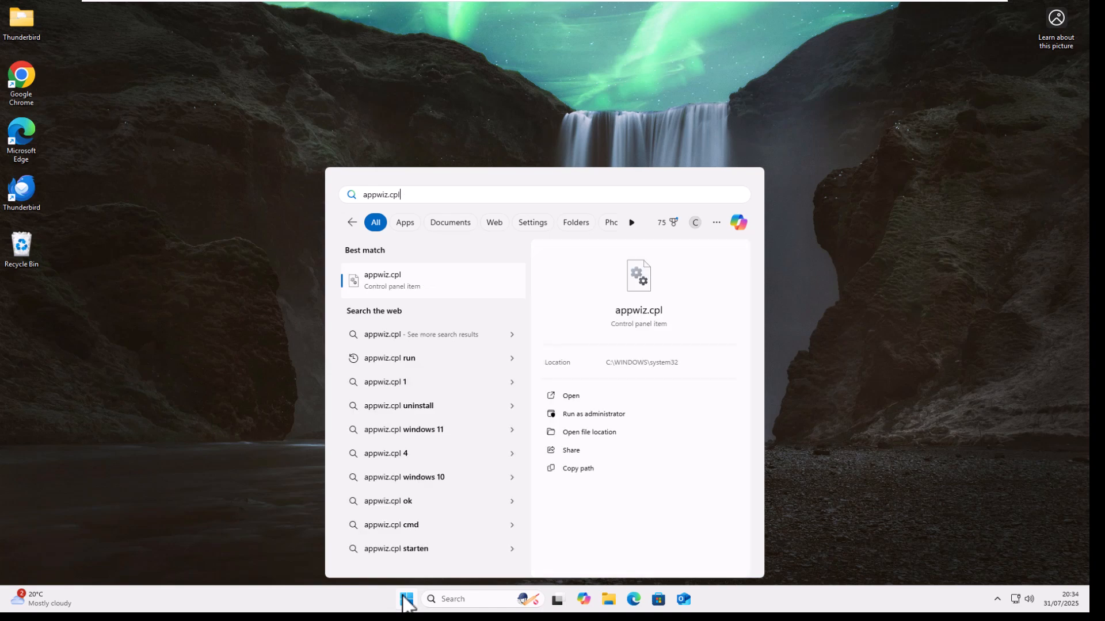
{"action": "left_click", "coordinate": [380, 282]}
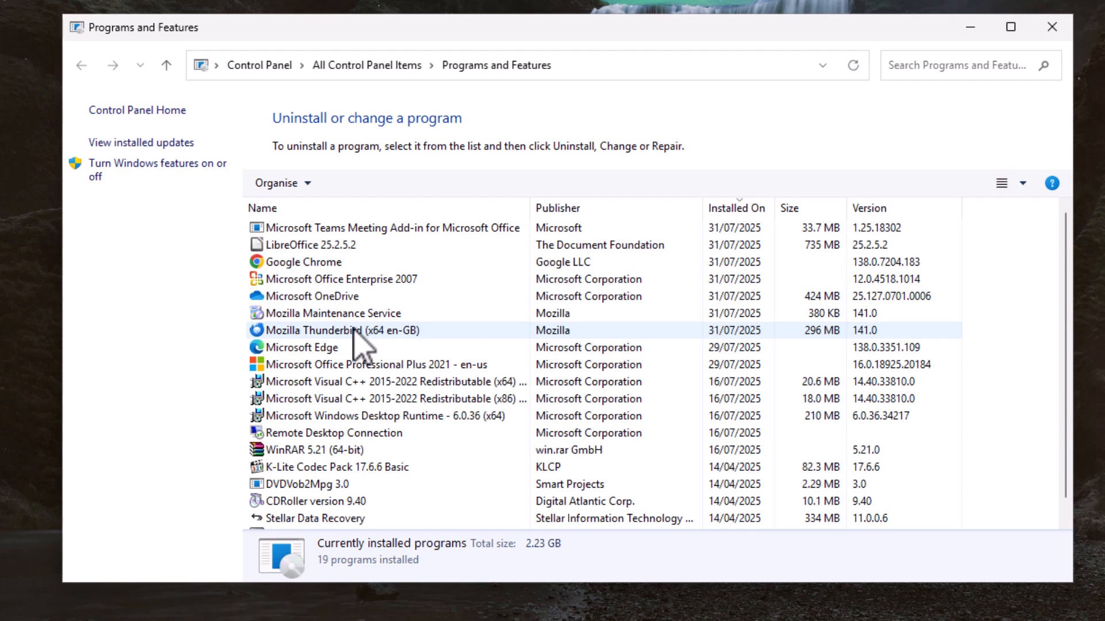
Uninstall Mozilla Thunderbird (x64 en-GB), allowing the system changes, and close Programs and Features
{"action": "left_click", "coordinate": [353, 329]}
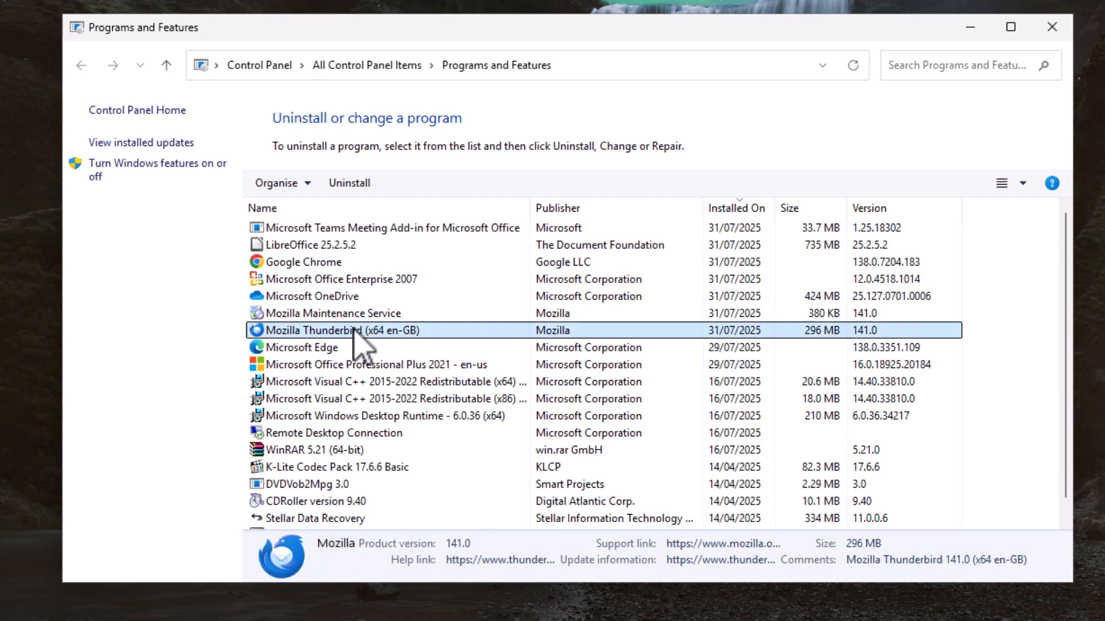
{"action": "left_click", "coordinate": [348, 183]}
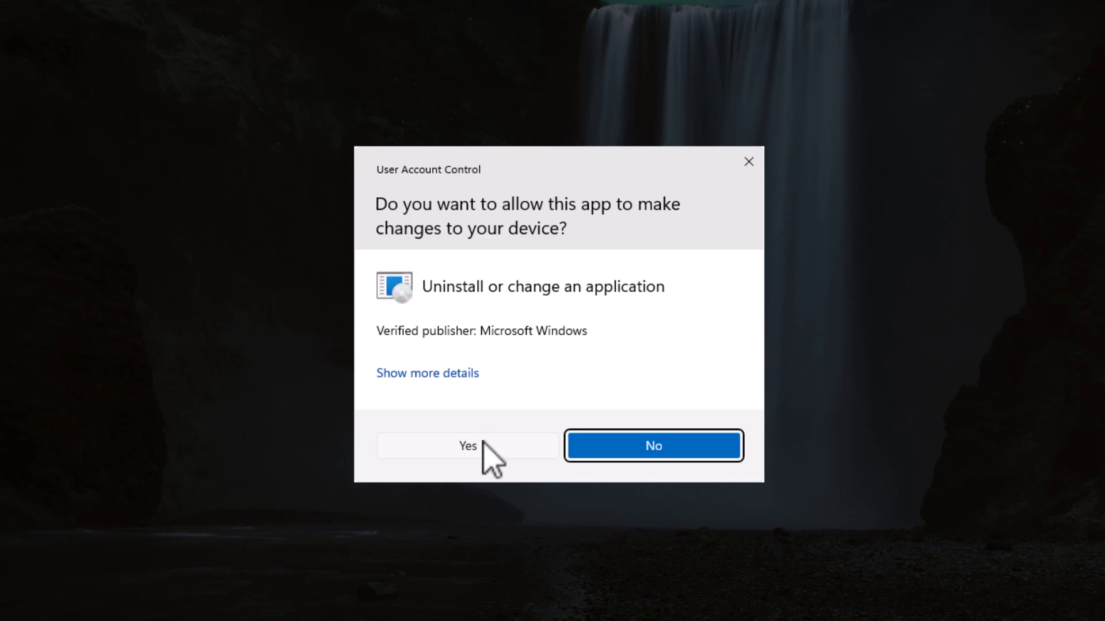
{"action": "left_click", "coordinate": [484, 446]}
{"action": "left_click", "coordinate": [685, 450]}
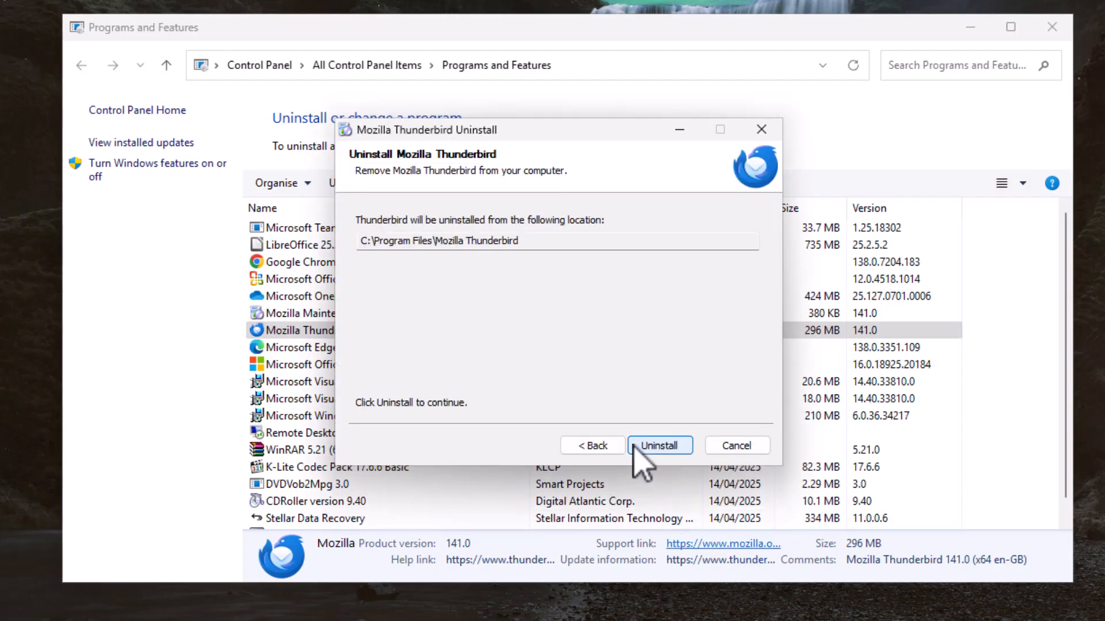
{"action": "left_click", "coordinate": [680, 446]}
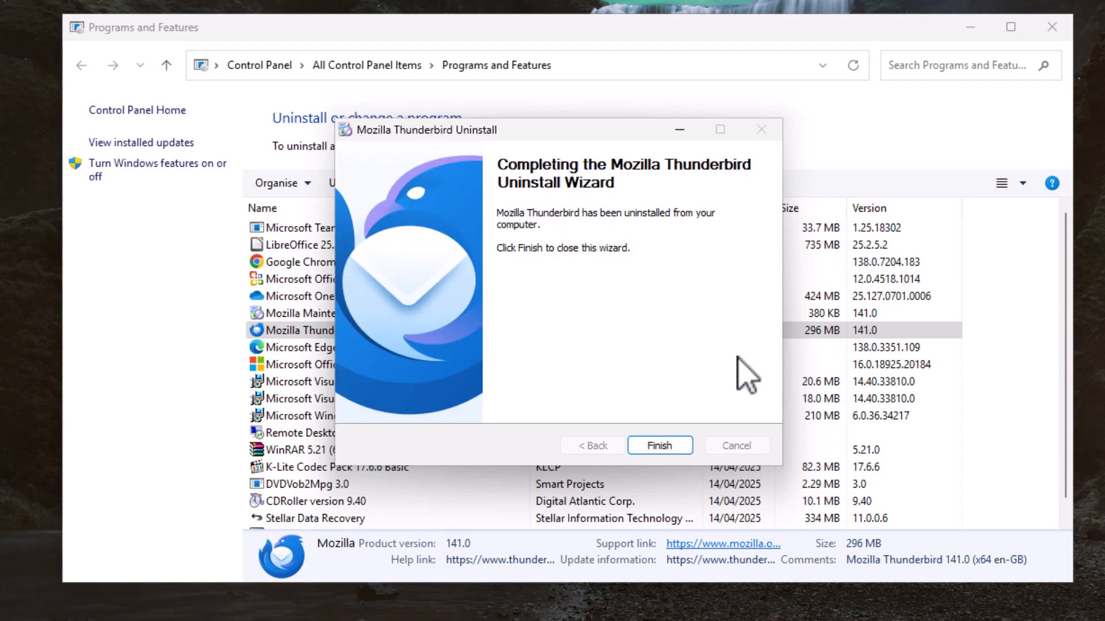
{"action": "left_click", "coordinate": [660, 446]}
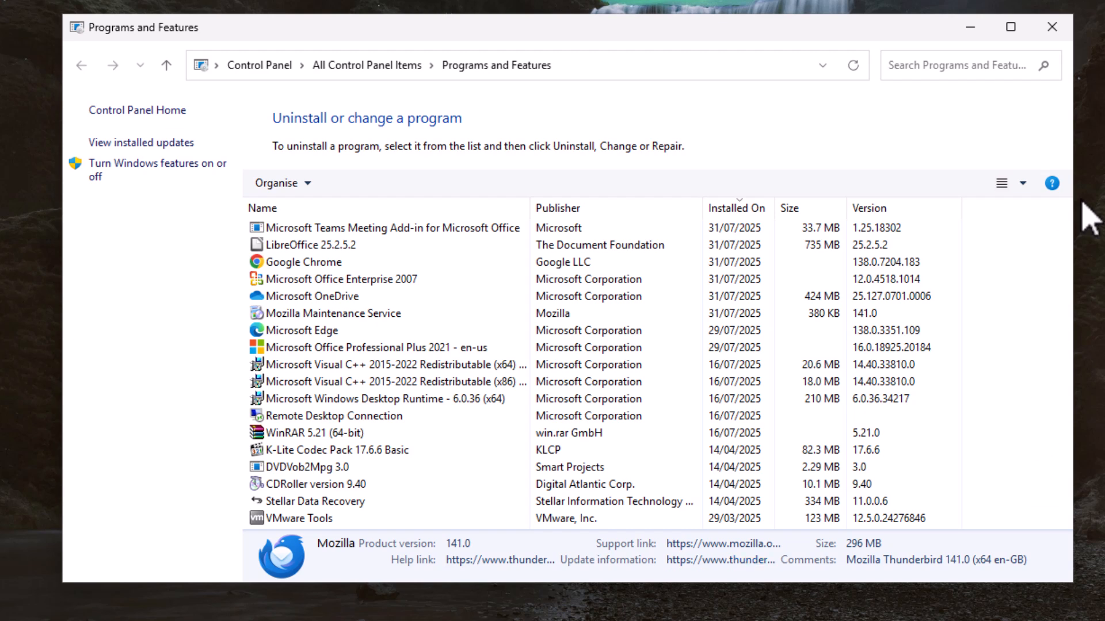
{"action": "left_click", "coordinate": [1048, 33]}
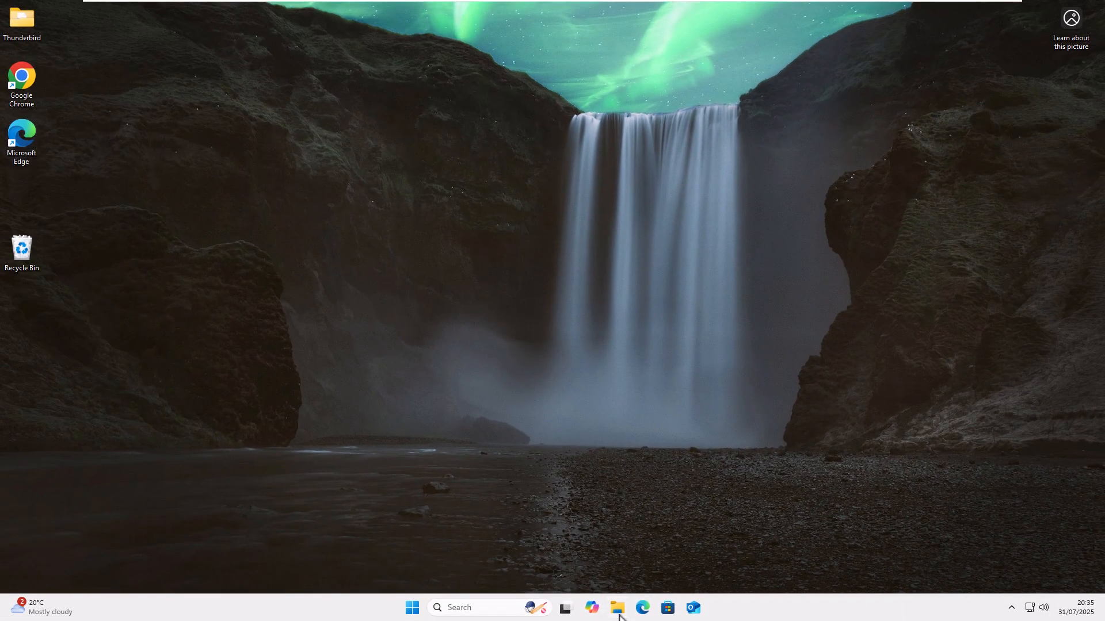
Run Thunderbird Setup 141.0.exe from the Downloads folder in File Explorer and allow it to make changes
{"action": "left_click", "coordinate": [618, 608]}
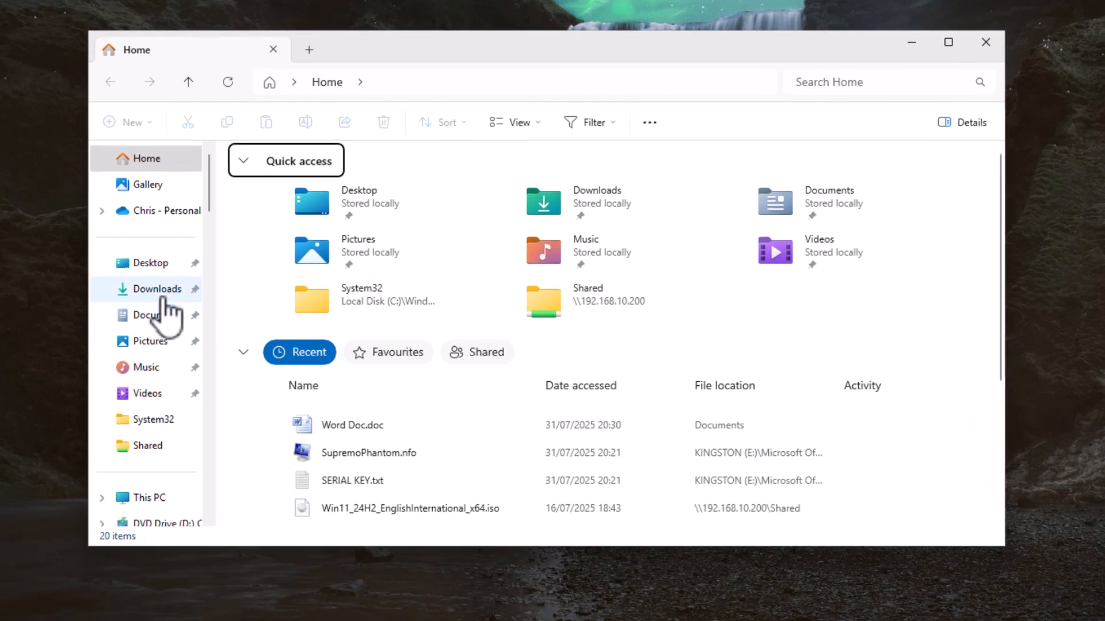
{"action": "left_click", "coordinate": [163, 297]}
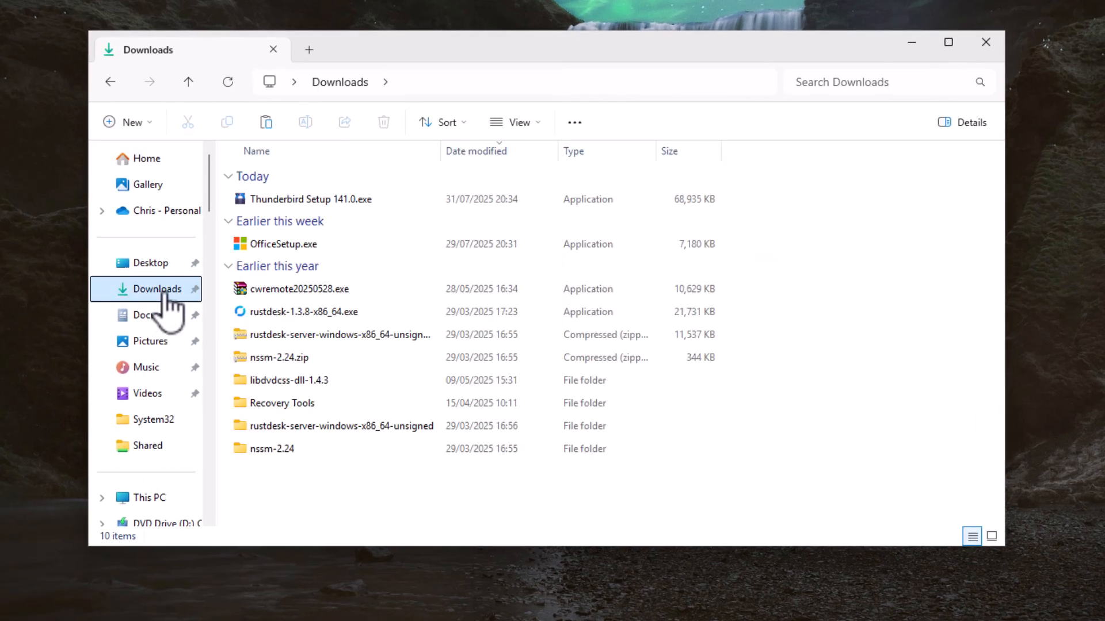
{"action": "double_click", "coordinate": [274, 202]}
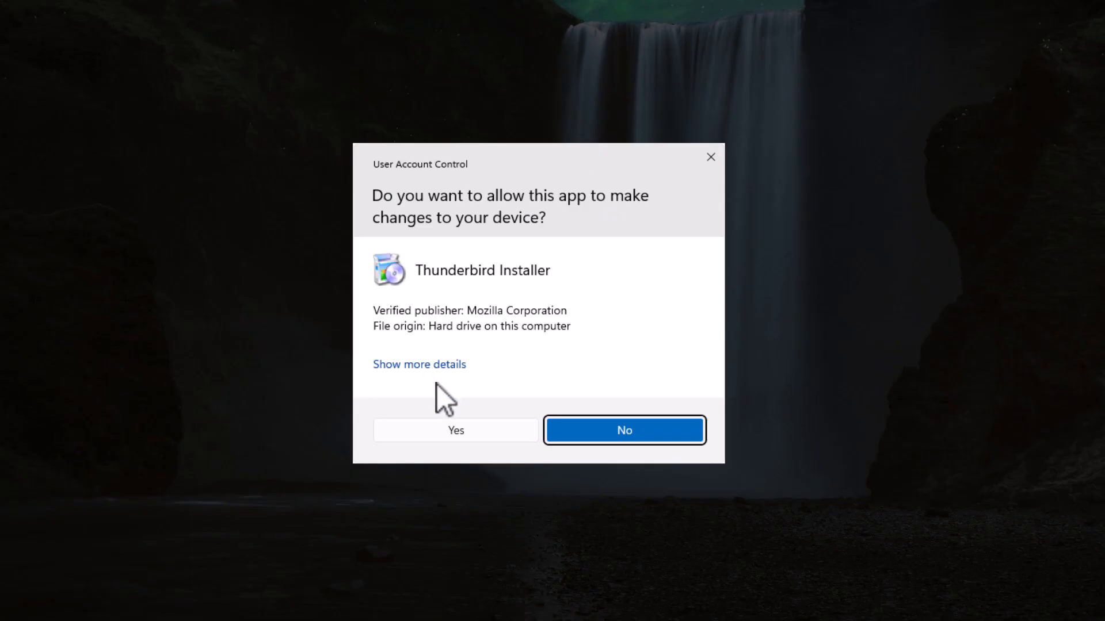
{"action": "left_click", "coordinate": [464, 430]}
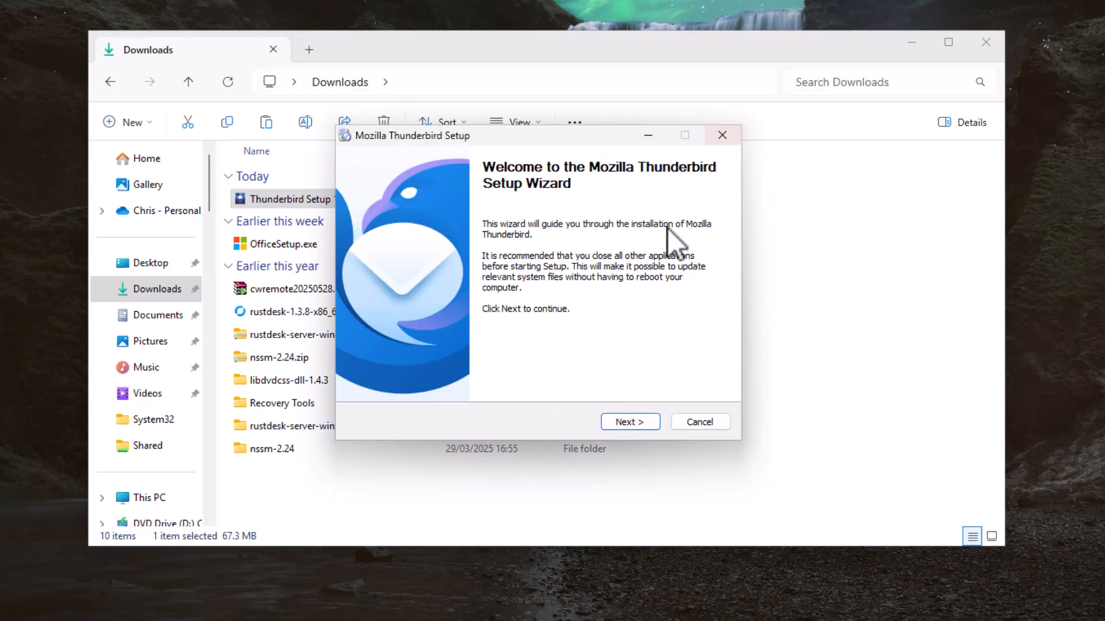
Install Thunderbird with the Standard setup type, launch it on finishing, and close both File Explorer and Thunderbird
{"action": "left_click", "coordinate": [635, 421]}
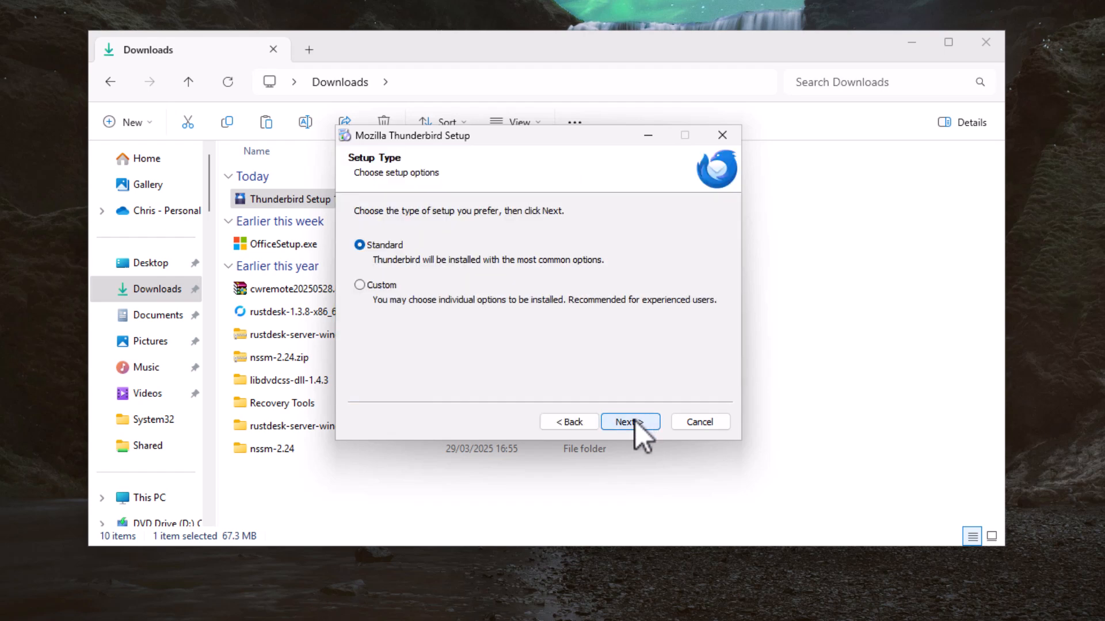
{"action": "left_click", "coordinate": [635, 421]}
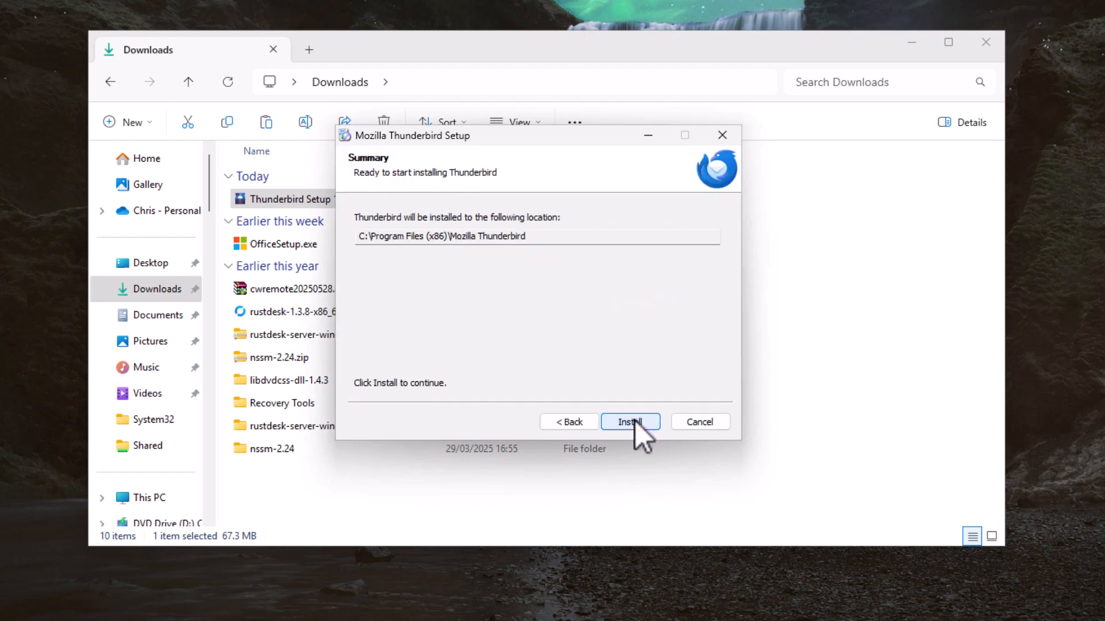
{"action": "left_click", "coordinate": [636, 421]}
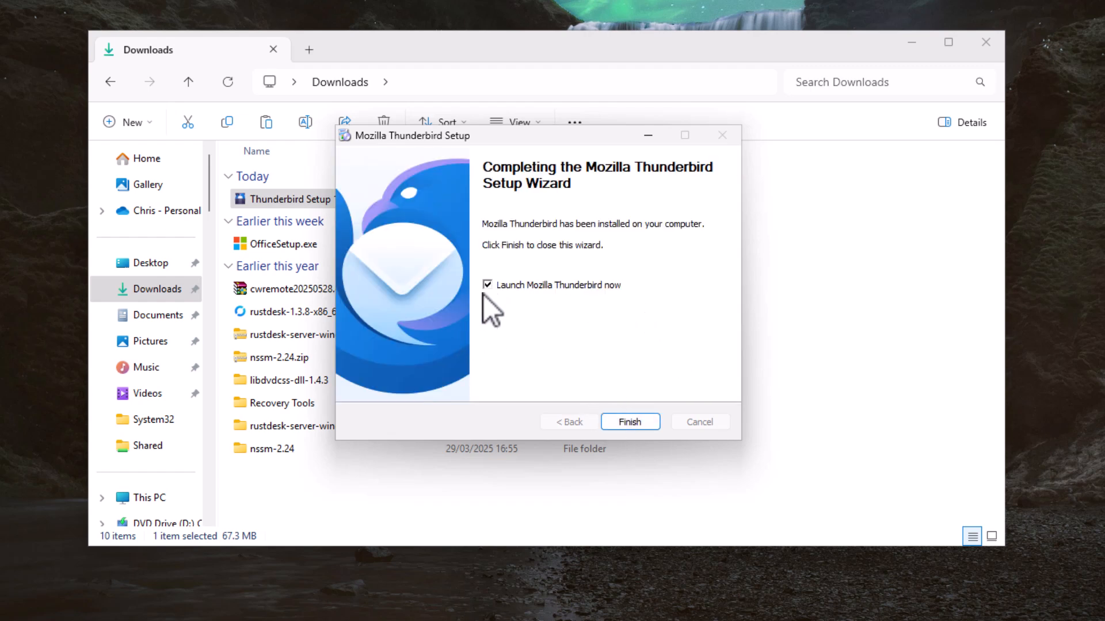
{"action": "left_click", "coordinate": [624, 423]}
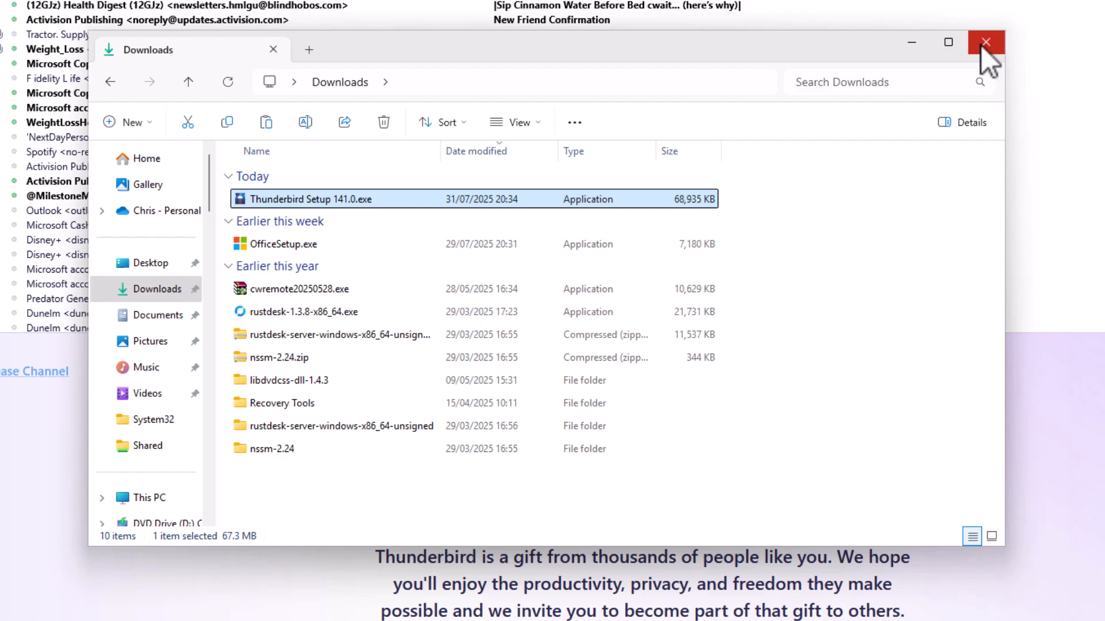
{"action": "left_click", "coordinate": [985, 42]}
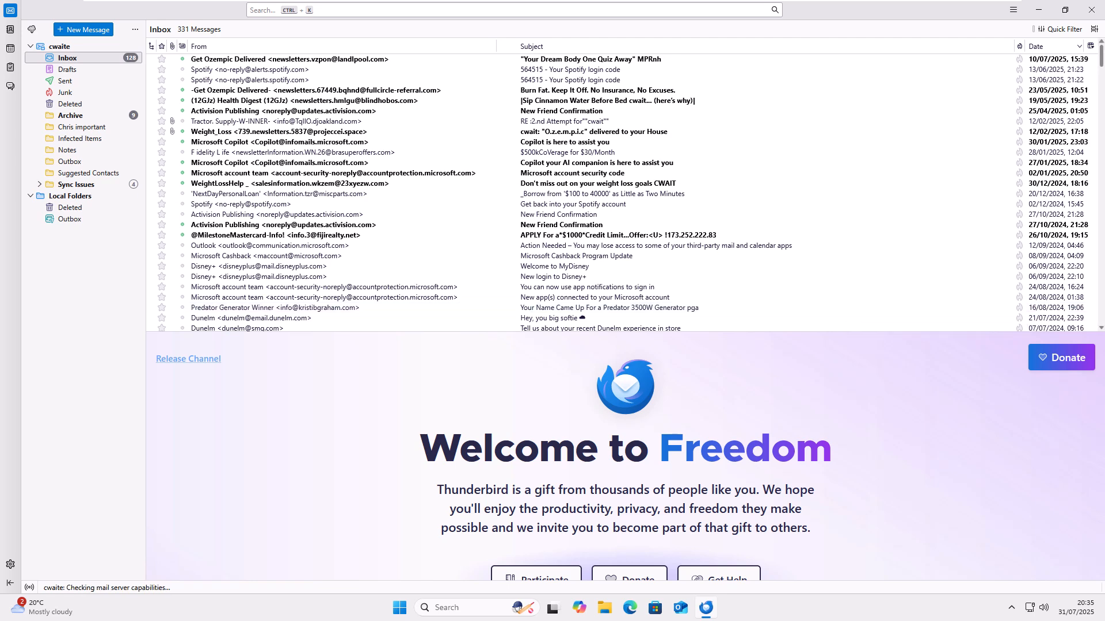
{"action": "left_click", "coordinate": [1092, 10]}
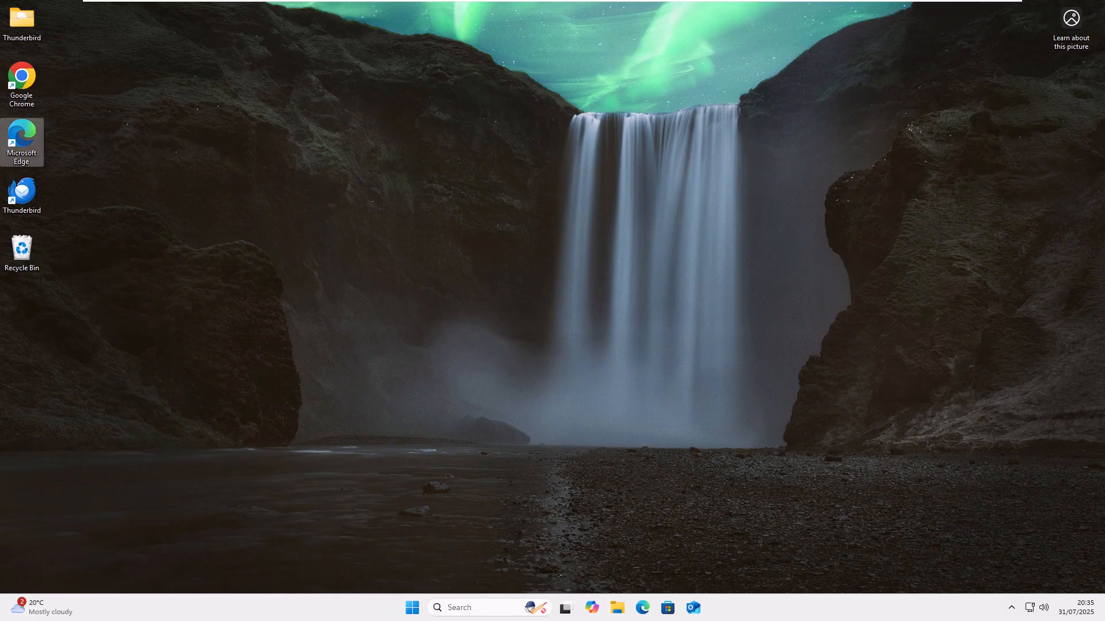
Open appwiz.cpl, check which Mozilla Thunderbird version is listed among the installed programs, and close the window
{"action": "left_click", "coordinate": [412, 613]}
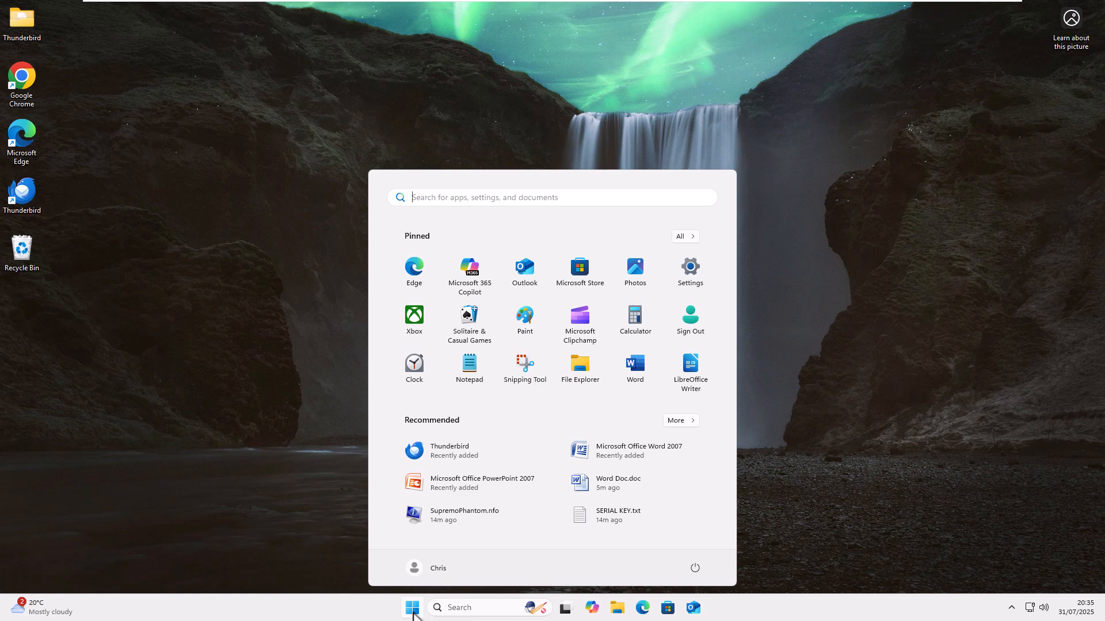
{"action": "type", "text": "appwi"}
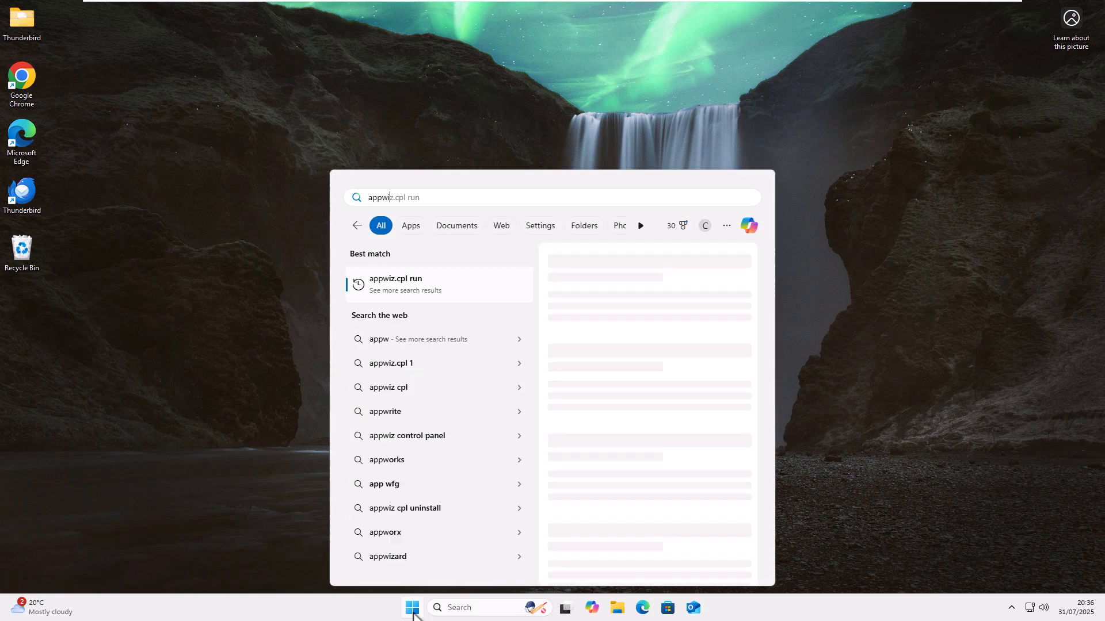
{"action": "type", "text": "z.cpl"}
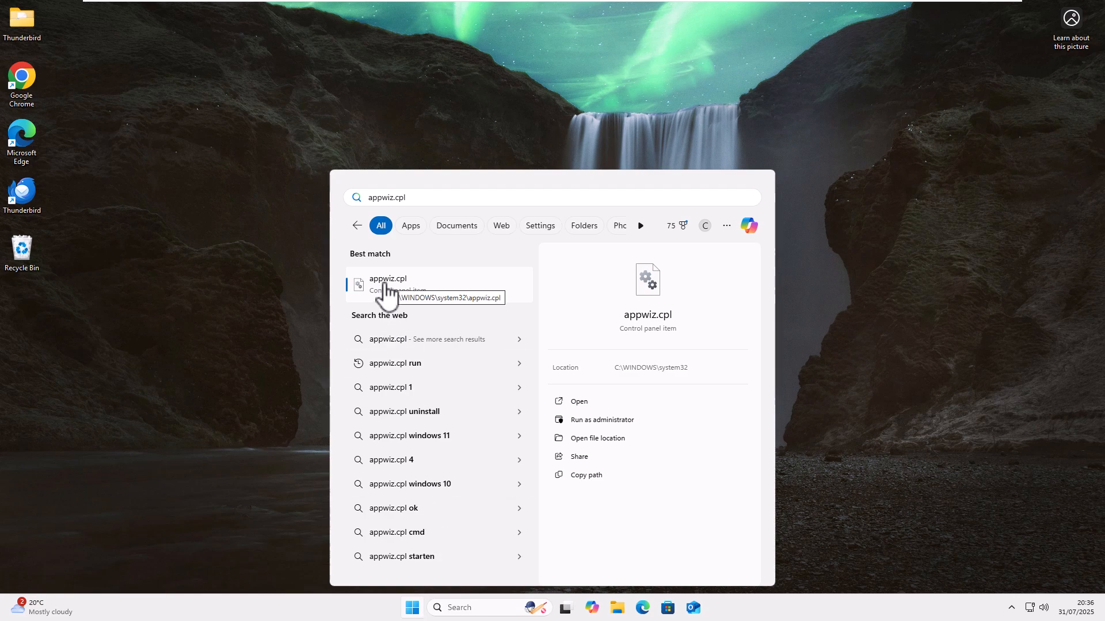
{"action": "left_click", "coordinate": [385, 284]}
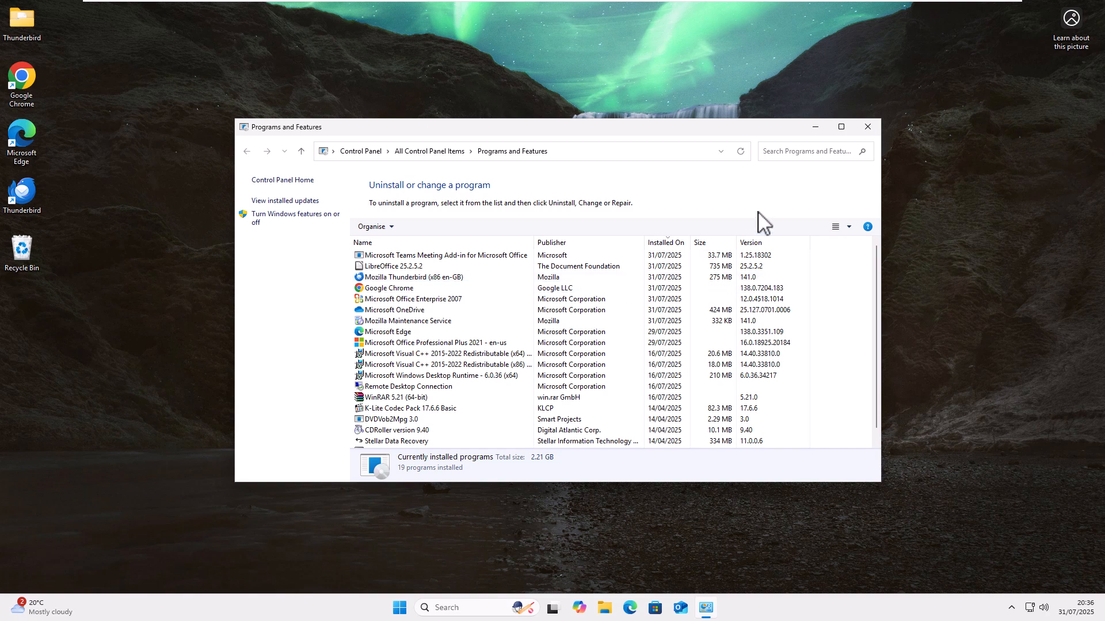
{"action": "left_click", "coordinate": [869, 123]}
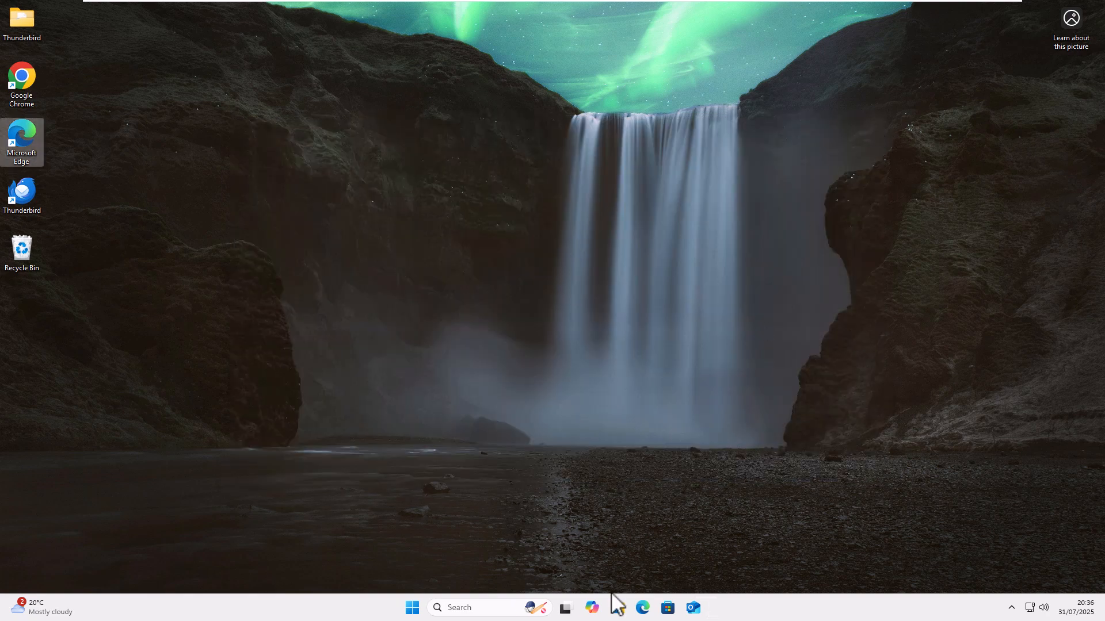
Switch to Microsoft Office Word 2007 and open the recent document Word Doc.doc
{"action": "left_click", "coordinate": [413, 605]}
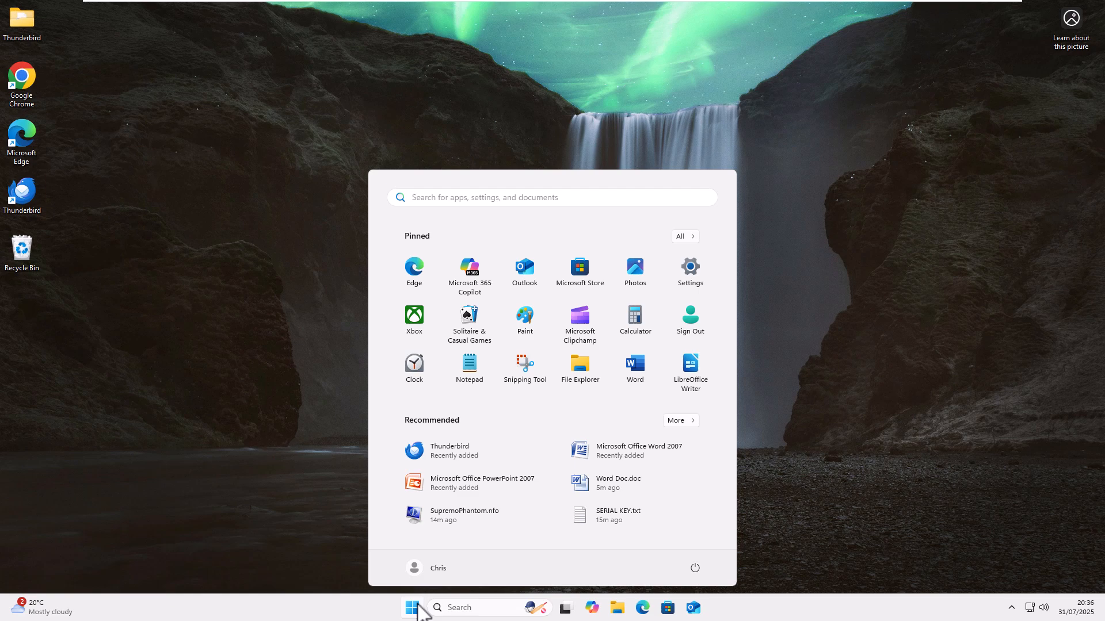
{"action": "type", "text": "word"}
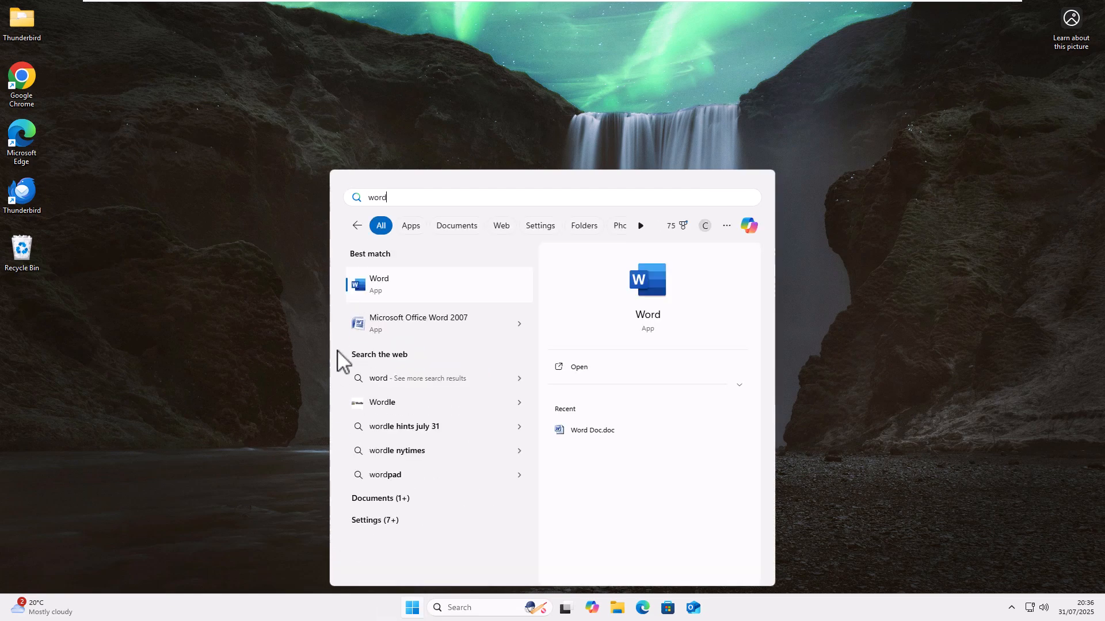
{"action": "left_click", "coordinate": [404, 325]}
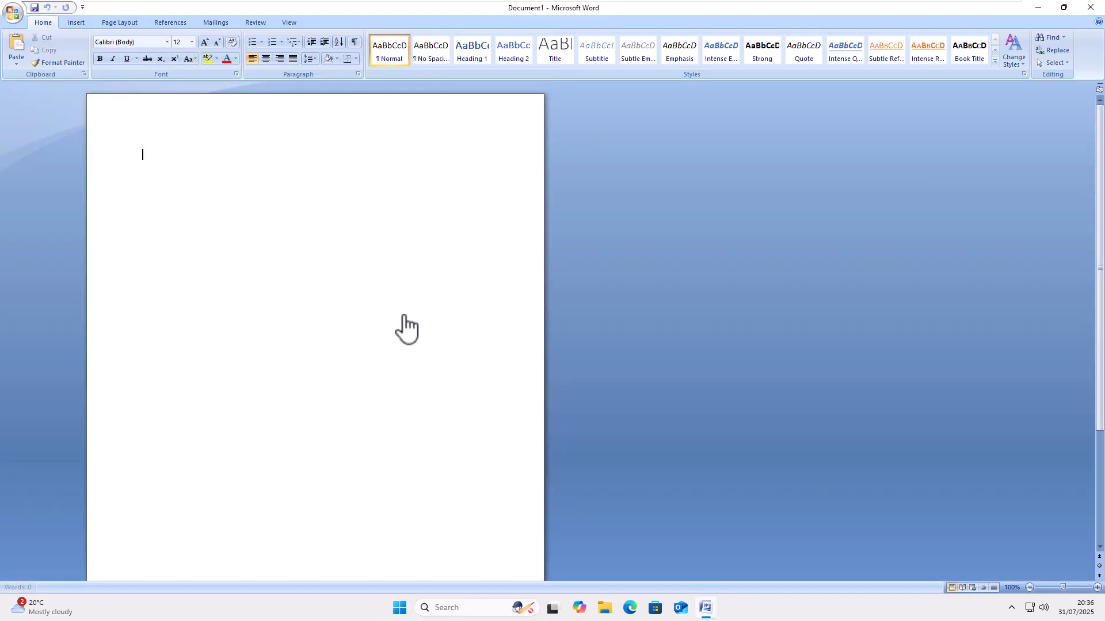
{"action": "left_click", "coordinate": [13, 12]}
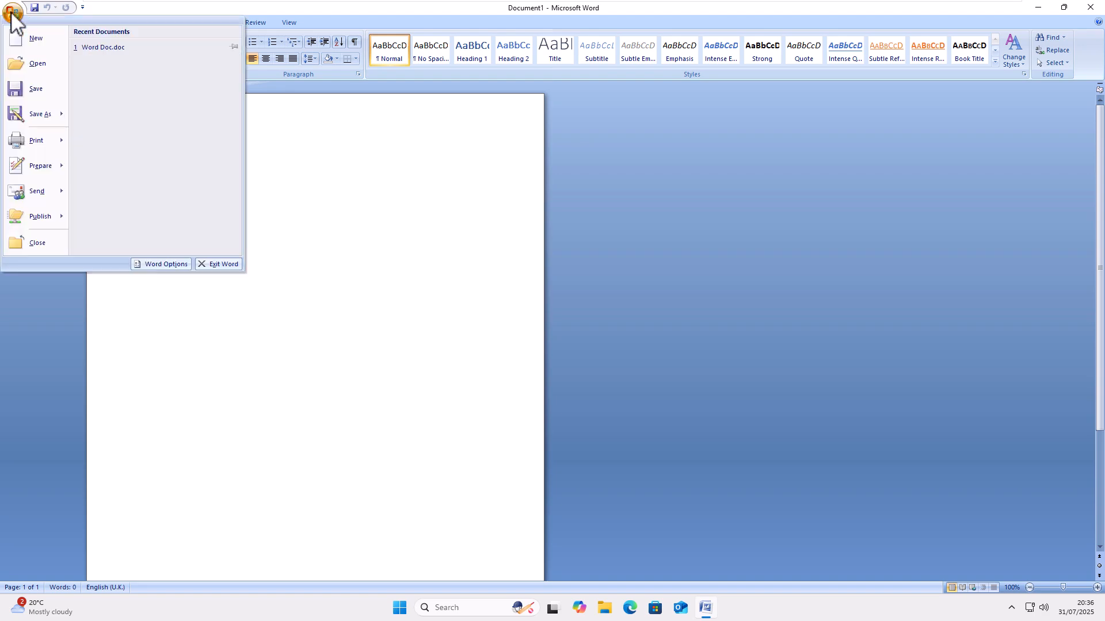
{"action": "left_click", "coordinate": [97, 47]}
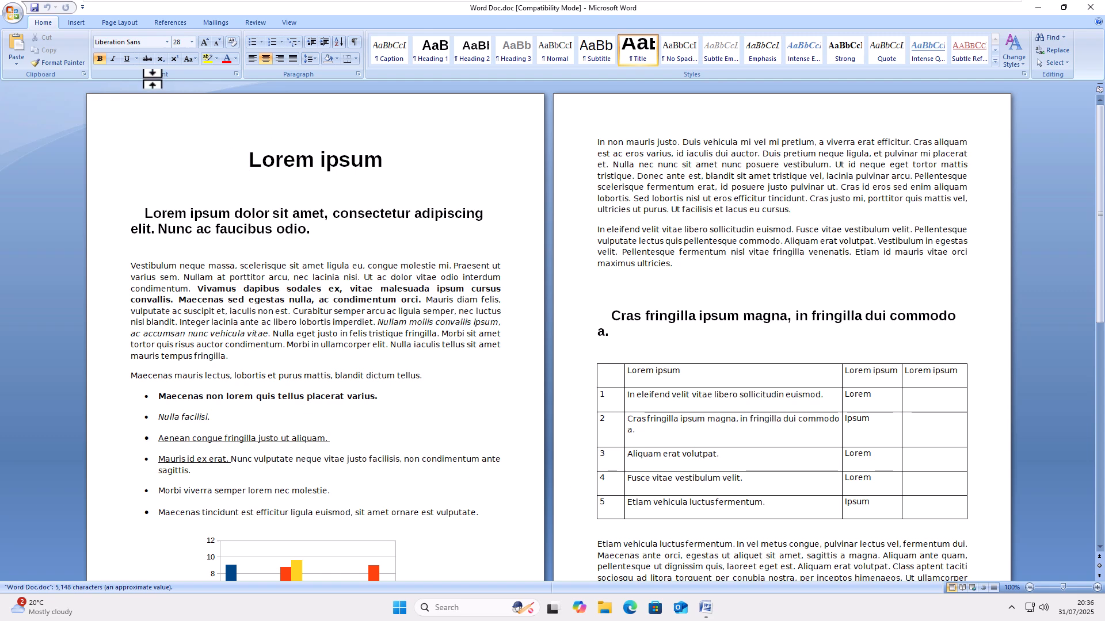
Send Word Doc.doc from Word as an e-mail attachment
{"action": "left_click", "coordinate": [13, 13]}
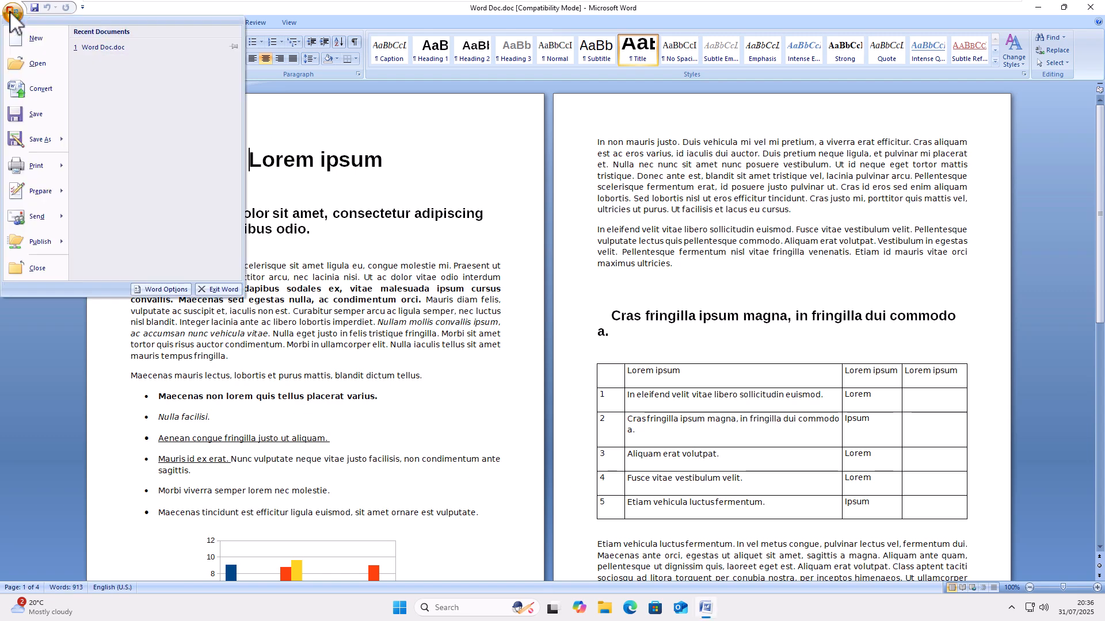
{"action": "left_click", "coordinate": [12, 13]}
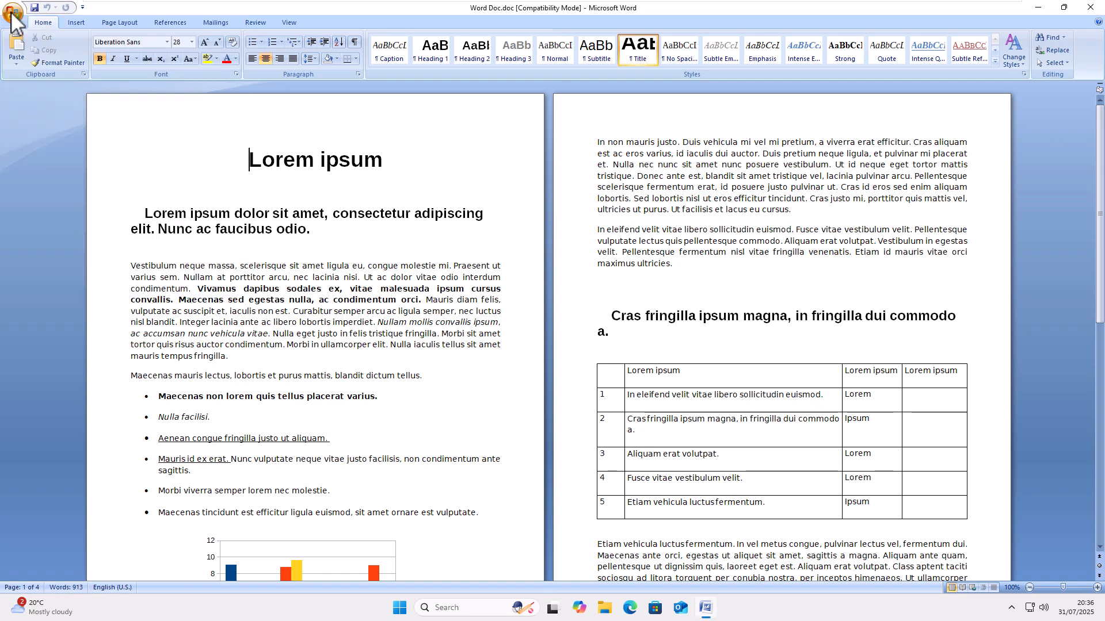
{"action": "left_click", "coordinate": [12, 13]}
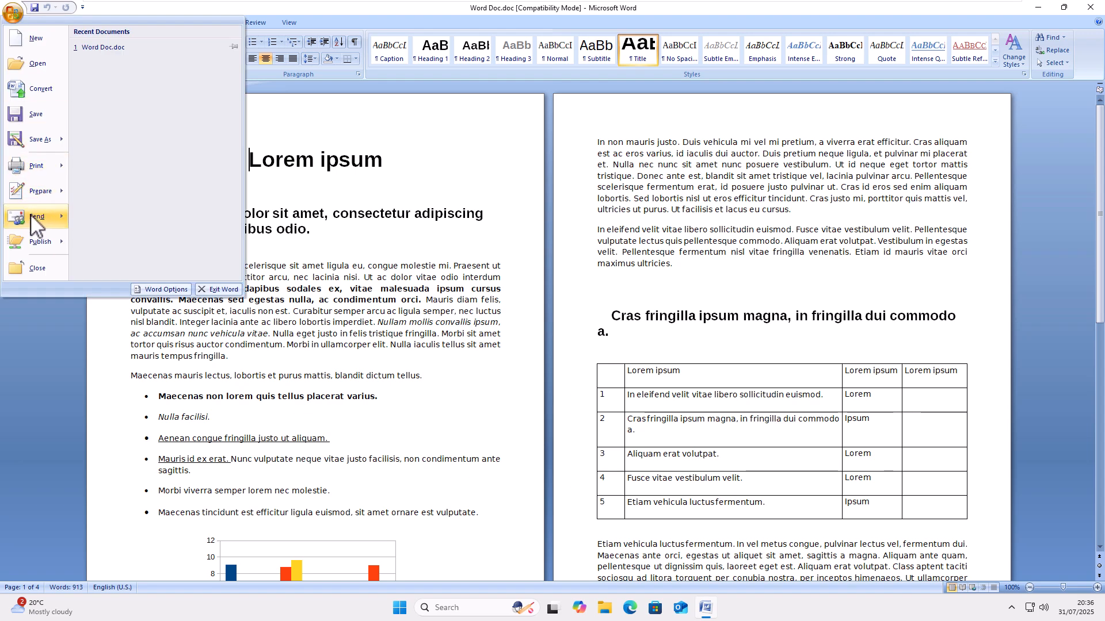
{"action": "mouse_move", "coordinate": [32, 225]}
{"action": "left_click", "coordinate": [120, 56]}
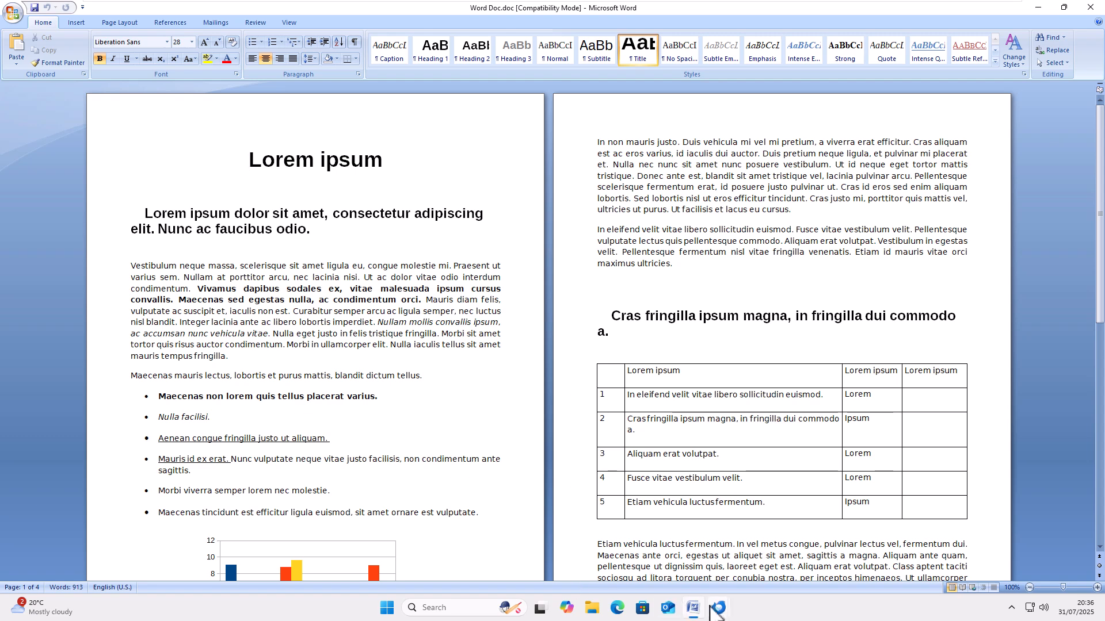
Switch to the Thunderbird draft for Word Doc.doc, check its subject line, and place the cursor in the message body
{"action": "mouse_move", "coordinate": [717, 612]}
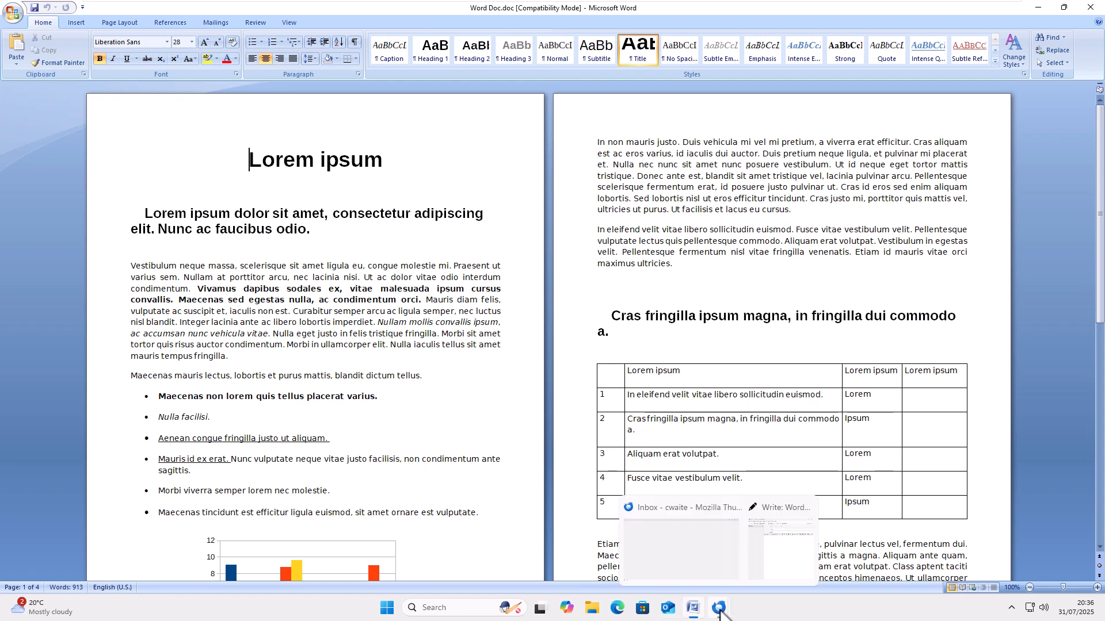
{"action": "left_click", "coordinate": [774, 518]}
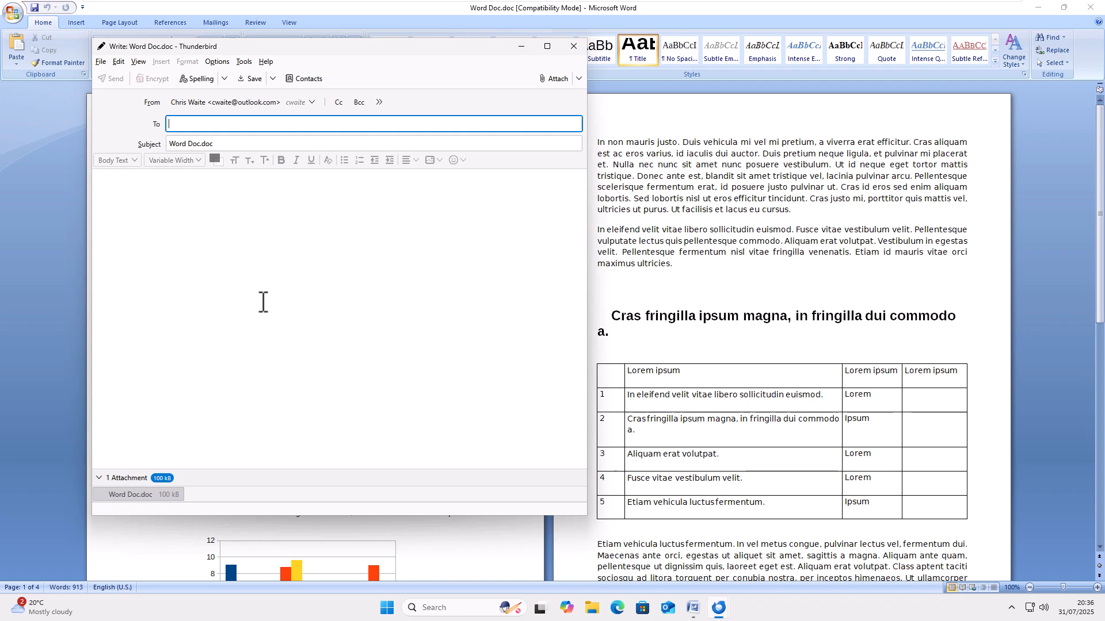
{"action": "triple_click", "coordinate": [228, 145]}
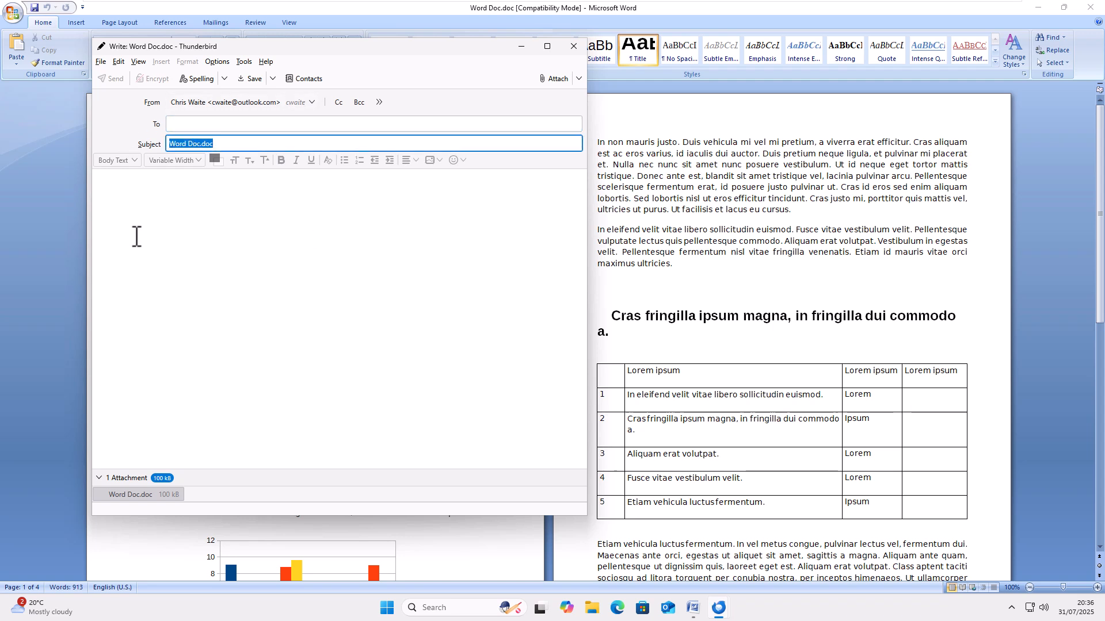
{"action": "left_click", "coordinate": [134, 209]}
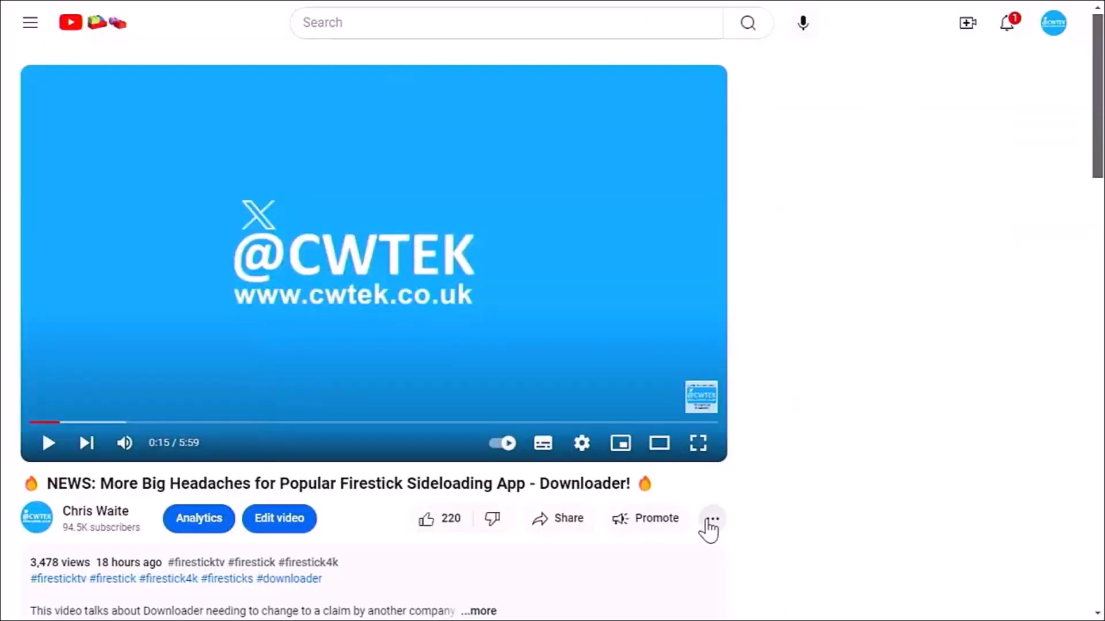
On the YouTube video page, open the Super Thanks purchase, set the amount to £75.00, and close it without buying
{"action": "left_click", "coordinate": [708, 521]}
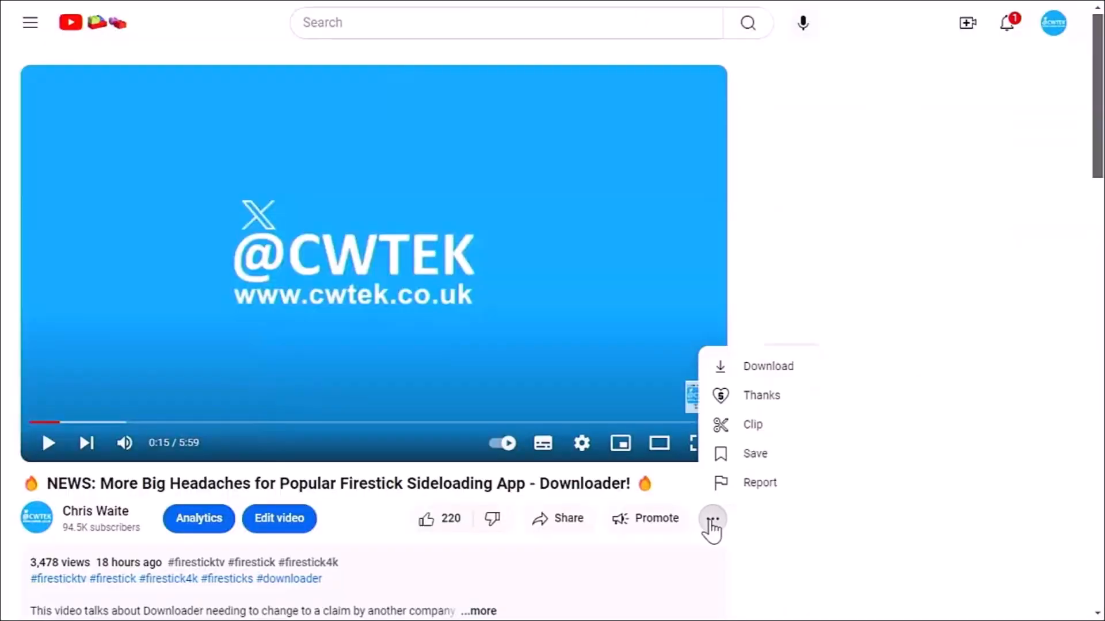
{"action": "left_click", "coordinate": [759, 397]}
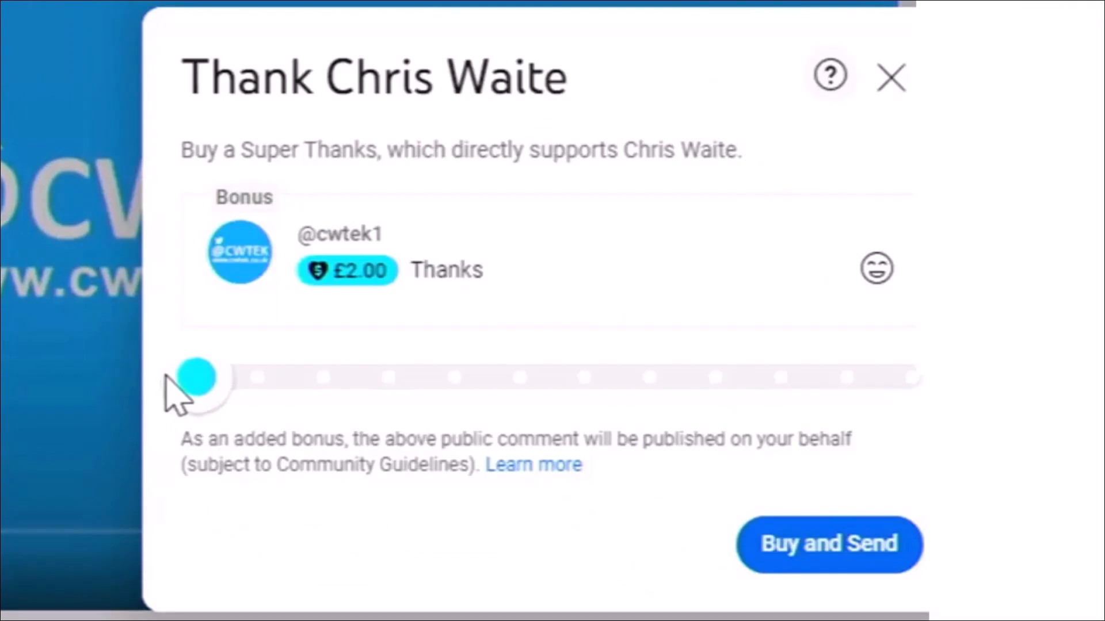
{"action": "left_click_drag", "start_coordinate": [198, 375], "coordinate": [642, 388]}
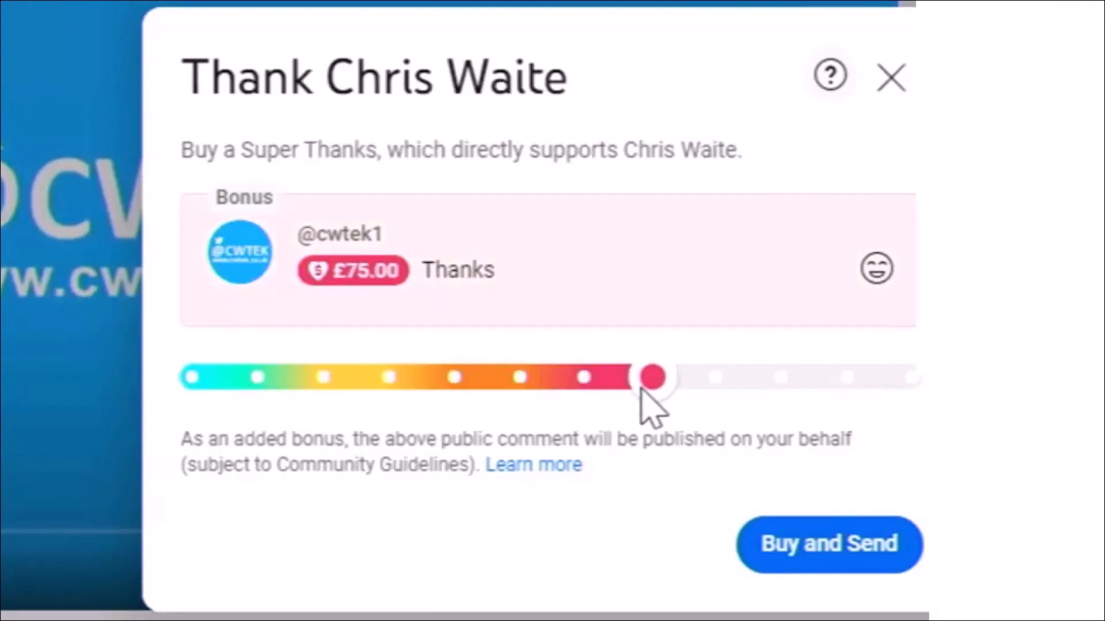
{"action": "left_click", "coordinate": [890, 80]}
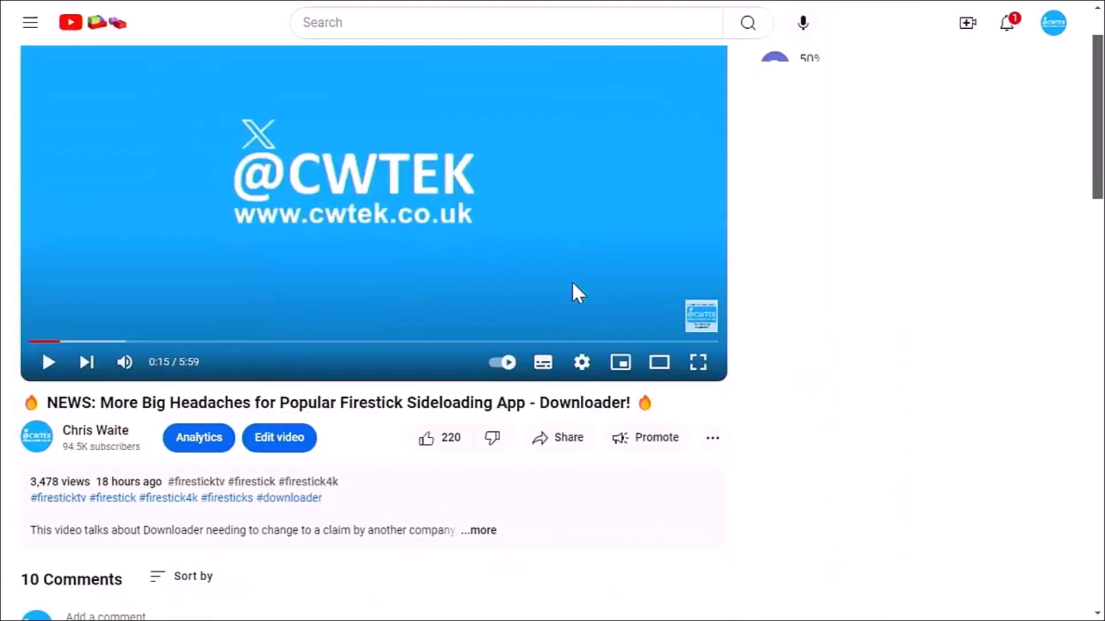
Expand the video's full description and look through its website, Amazon and Fire TV links
{"action": "scroll", "coordinate": [575, 288], "scroll_direction": "down", "scroll_amount": 1}
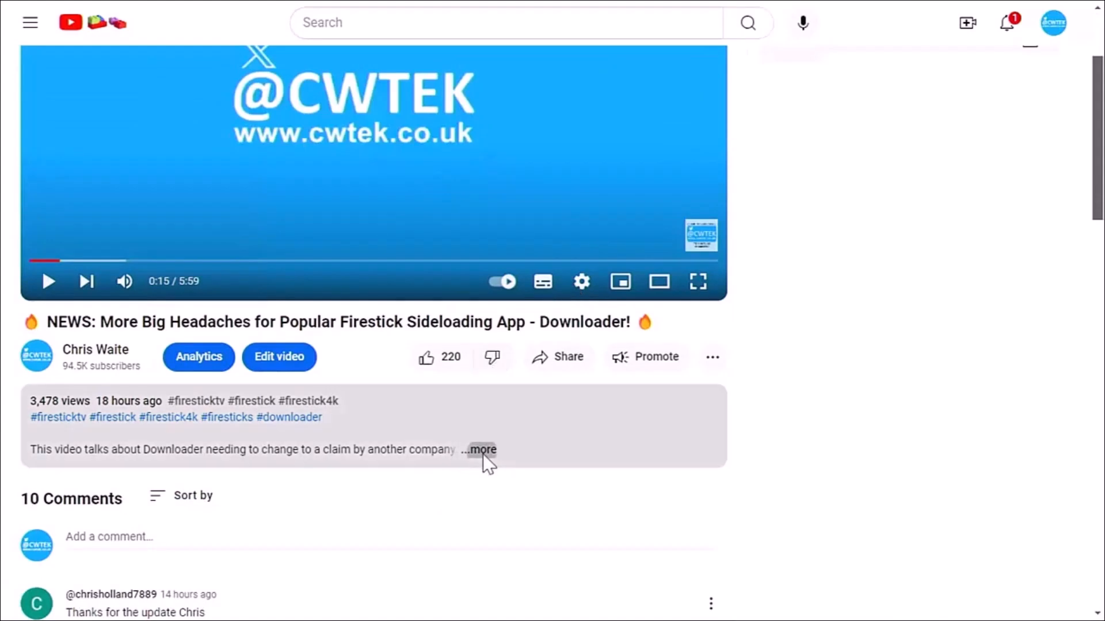
{"action": "left_click", "coordinate": [482, 450]}
{"action": "scroll", "coordinate": [486, 449], "scroll_direction": "down", "scroll_amount": 3}
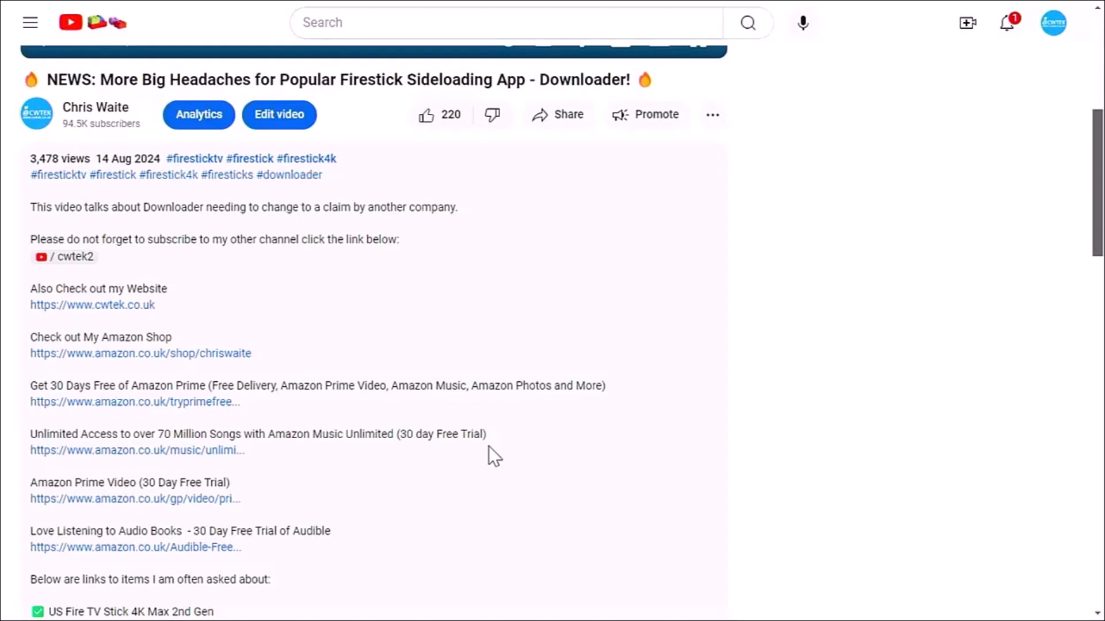
{"action": "scroll", "coordinate": [489, 447], "scroll_direction": "down", "scroll_amount": 4}
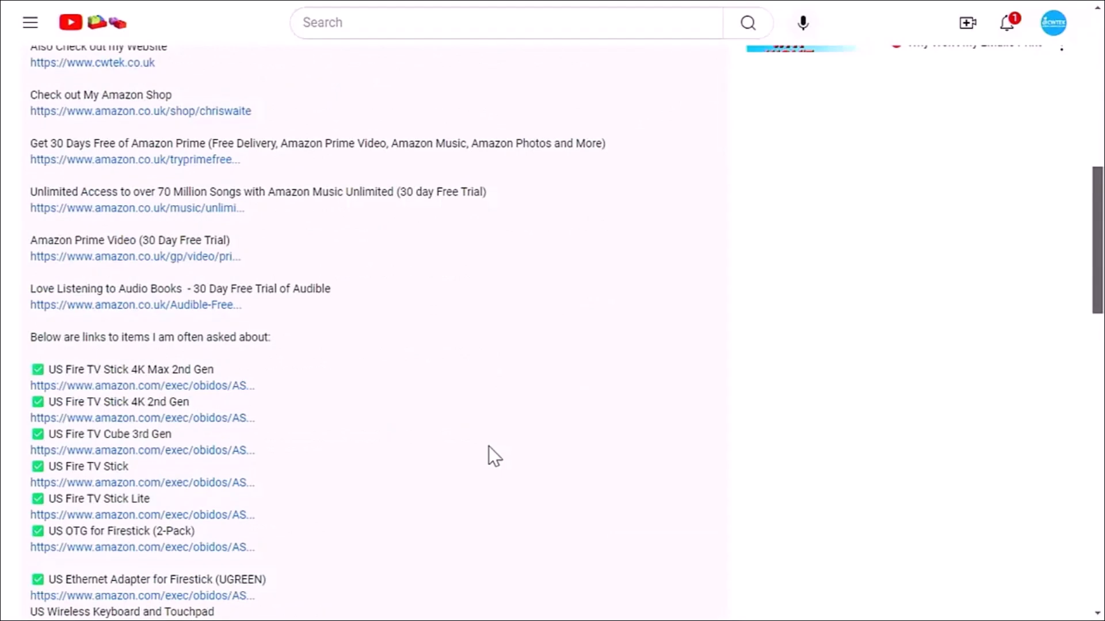
{"action": "scroll", "coordinate": [489, 447], "scroll_direction": "up", "scroll_amount": 3}
{"action": "scroll", "coordinate": [488, 446], "scroll_direction": "up", "scroll_amount": 3}
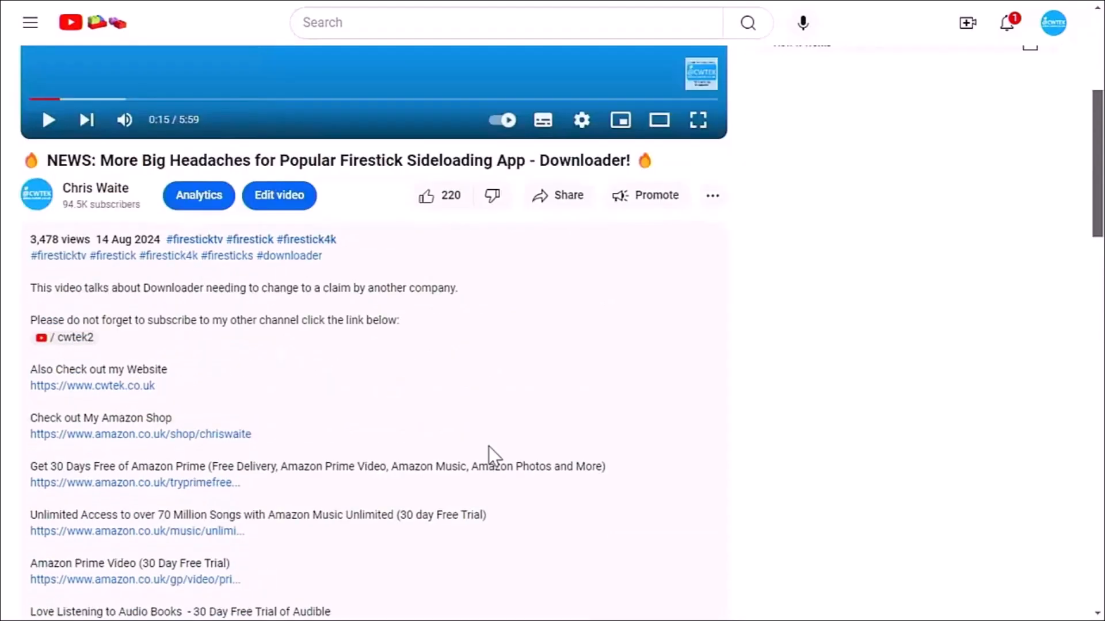
{"action": "scroll", "coordinate": [489, 446], "scroll_direction": "up", "scroll_amount": 3}
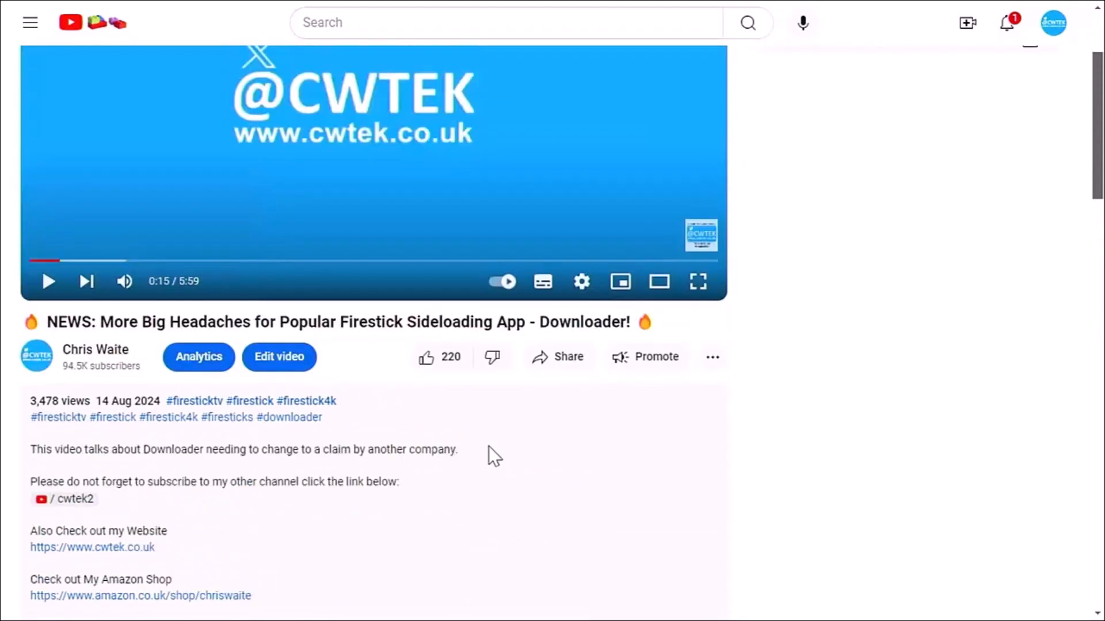
Reopen the video's Super Thanks purchase, try a higher amount than £2.00, and close it without sending
{"action": "left_click", "coordinate": [709, 360]}
{"action": "left_click", "coordinate": [741, 434]}
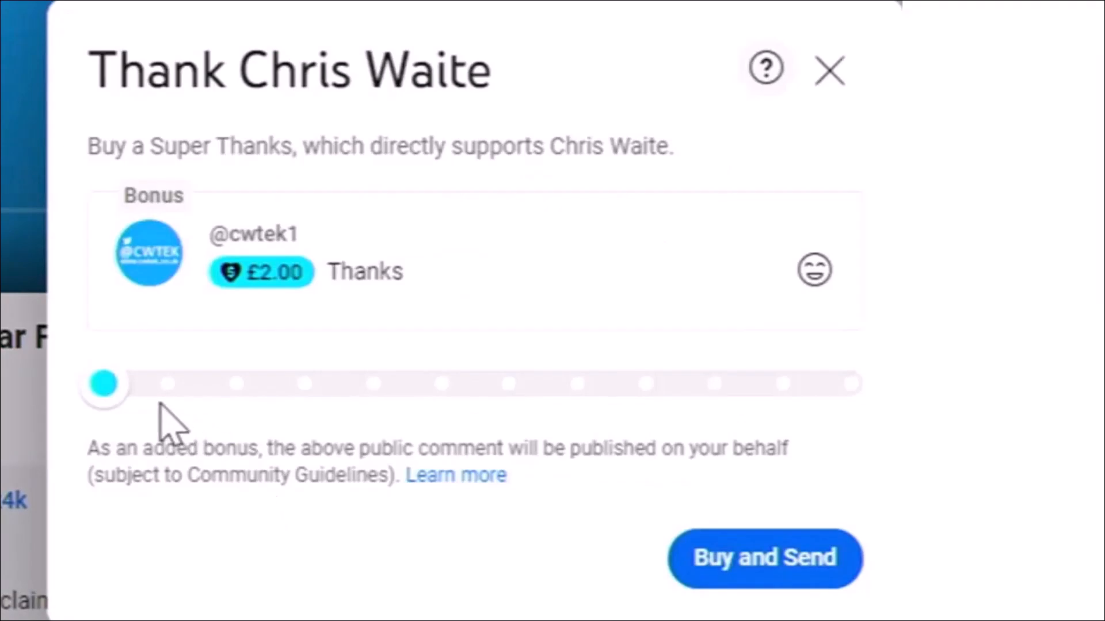
{"action": "left_click_drag", "start_coordinate": [109, 386], "coordinate": [337, 392]}
{"action": "left_click", "coordinate": [829, 71]}
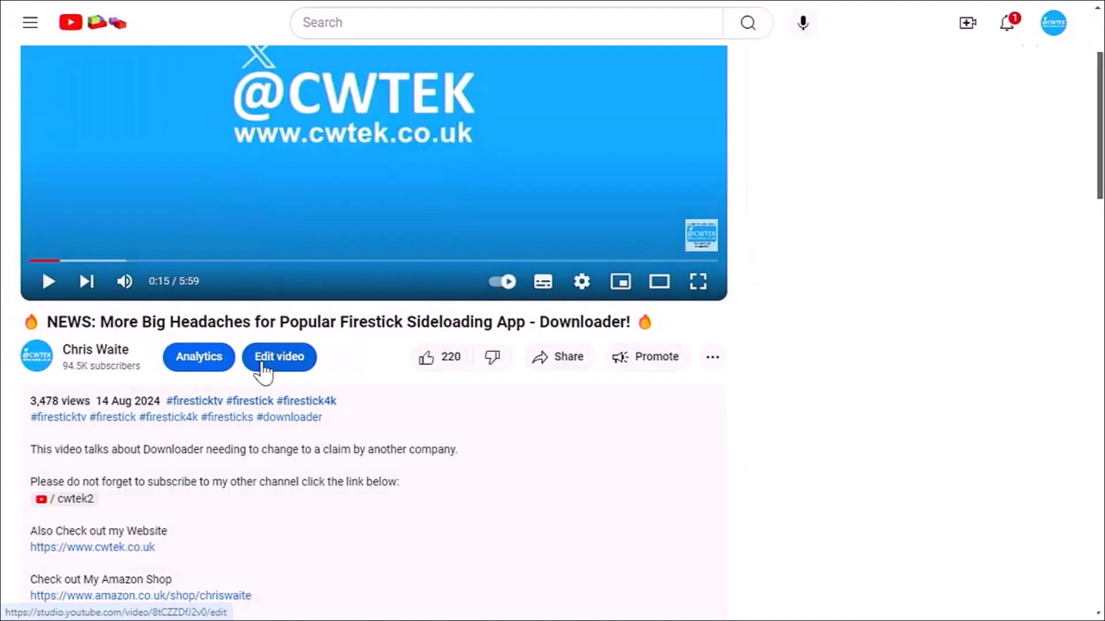
Open the channel page of the video's creator and browse its videos, popular videos, playlists, Shorts and Fire TV Stick sections
{"action": "left_click", "coordinate": [46, 362]}
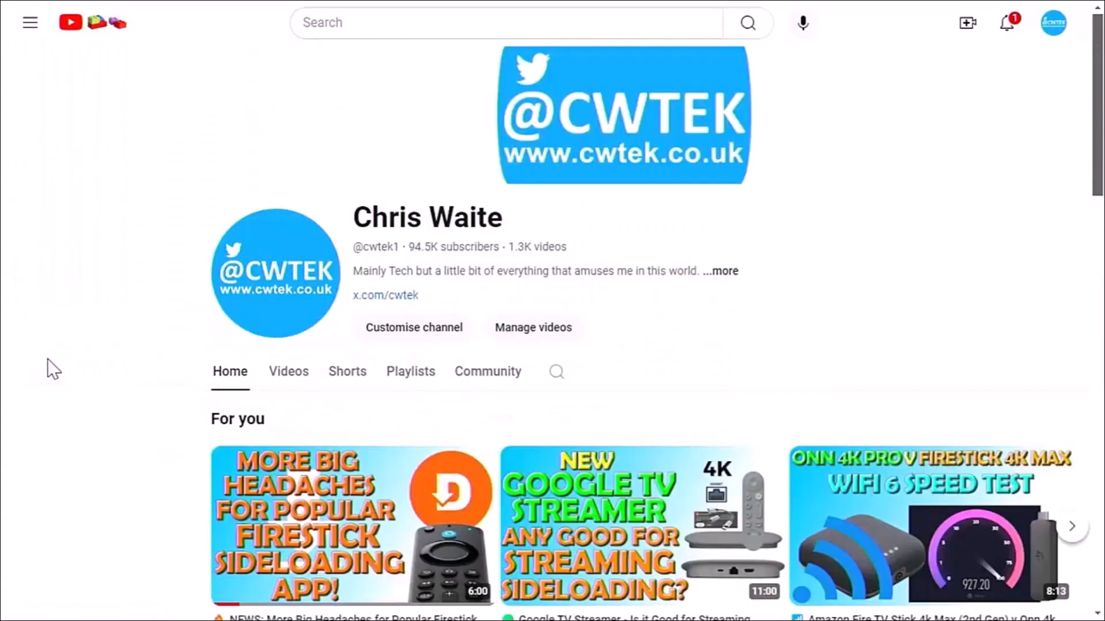
{"action": "scroll", "coordinate": [599, 368], "scroll_direction": "down", "scroll_amount": 3}
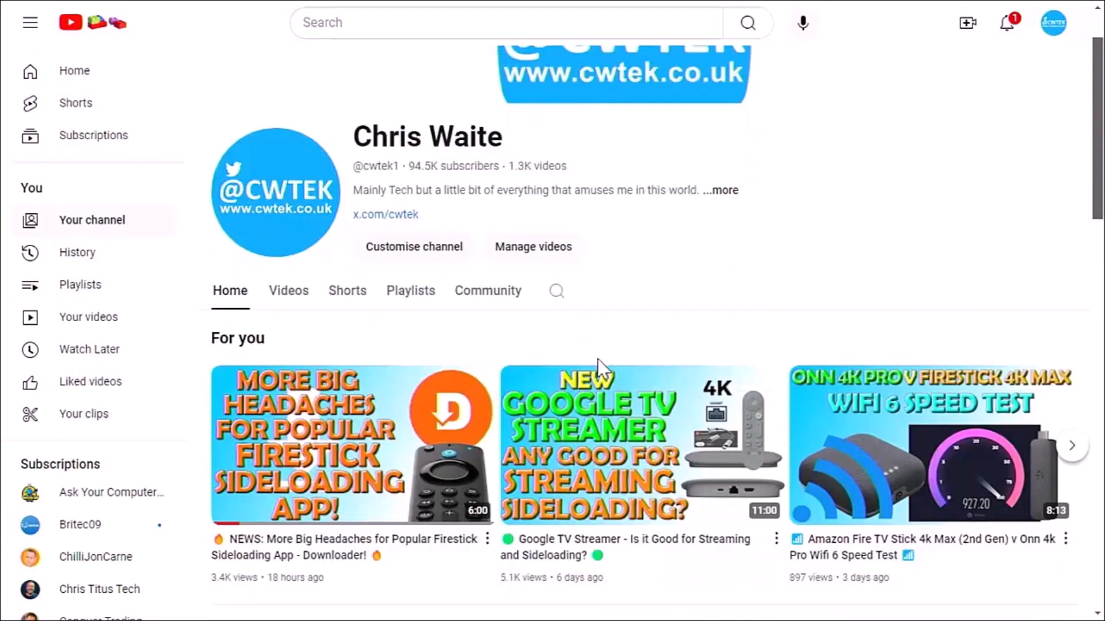
{"action": "scroll", "coordinate": [598, 371], "scroll_direction": "down", "scroll_amount": 7}
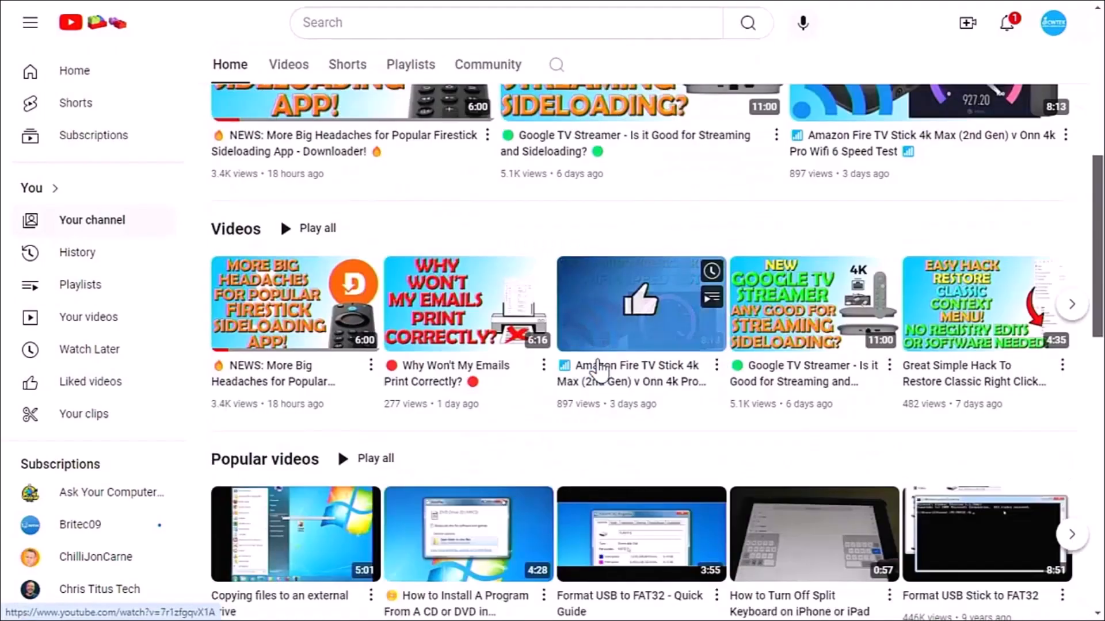
{"action": "scroll", "coordinate": [598, 371], "scroll_direction": "down", "scroll_amount": 6}
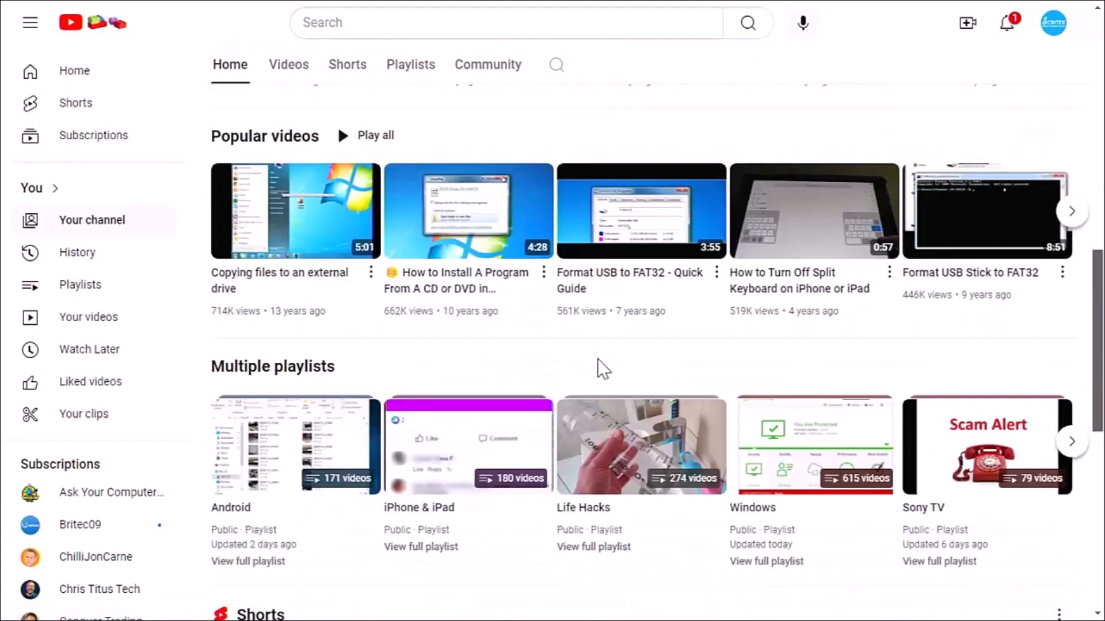
{"action": "scroll", "coordinate": [597, 359], "scroll_direction": "down", "scroll_amount": 2}
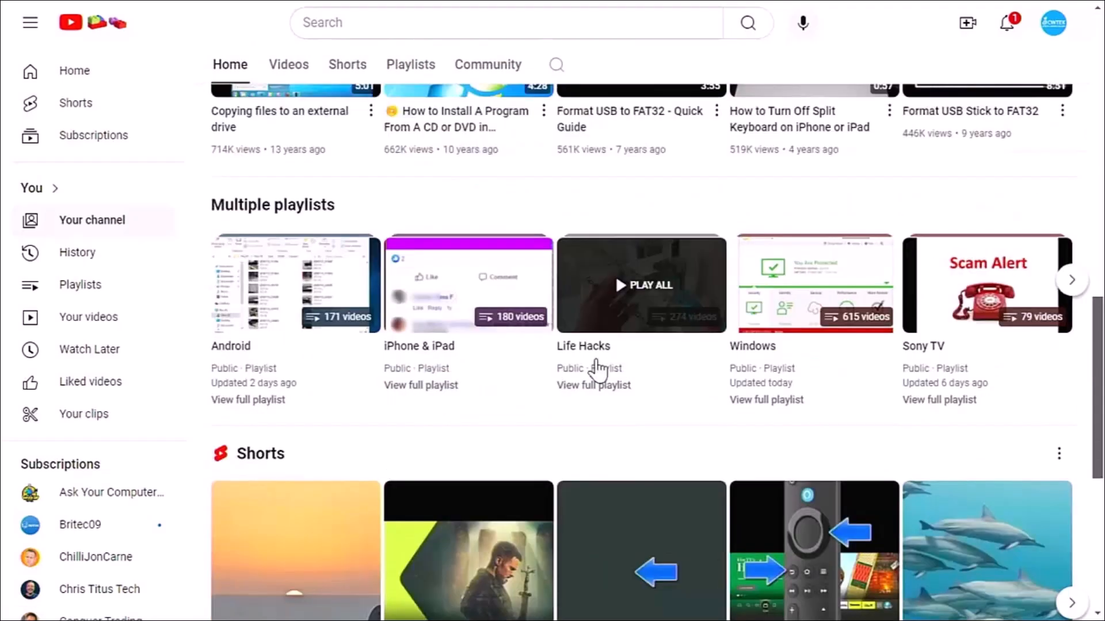
{"action": "scroll", "coordinate": [597, 369], "scroll_direction": "down", "scroll_amount": 7}
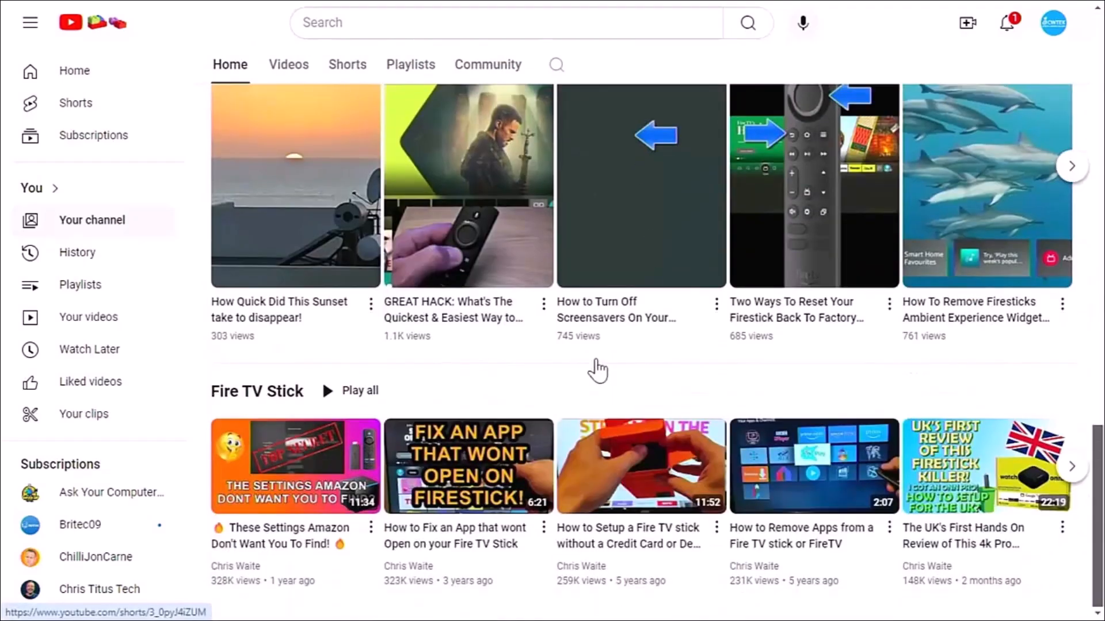
{"action": "scroll", "coordinate": [596, 370], "scroll_direction": "up", "scroll_amount": 5}
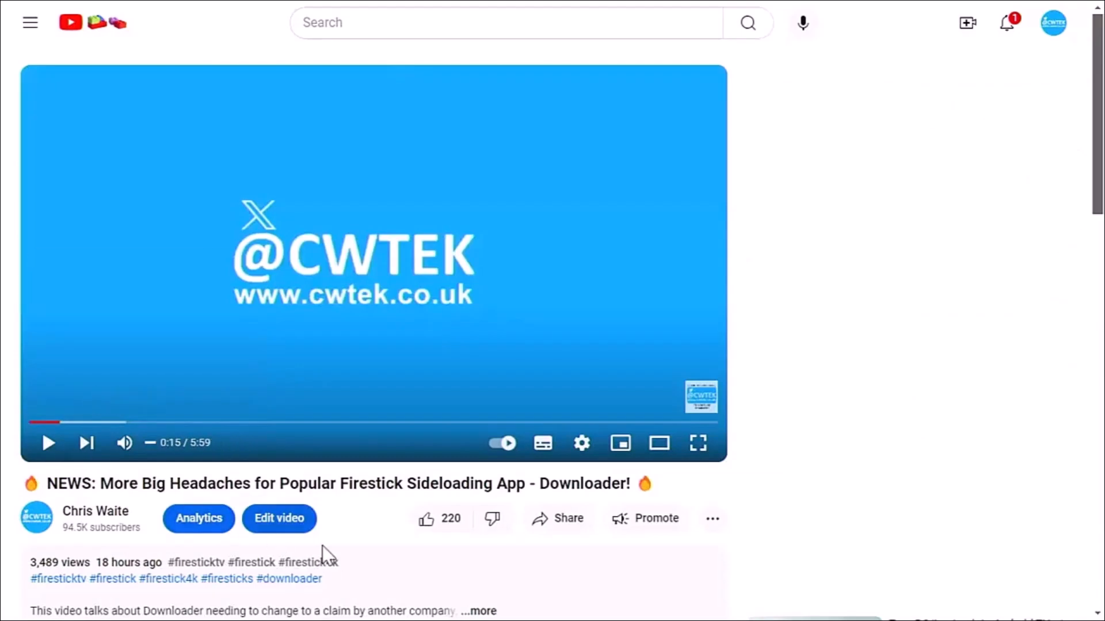
Open the sharing options for the Downloader news video
{"action": "left_click", "coordinate": [534, 520]}
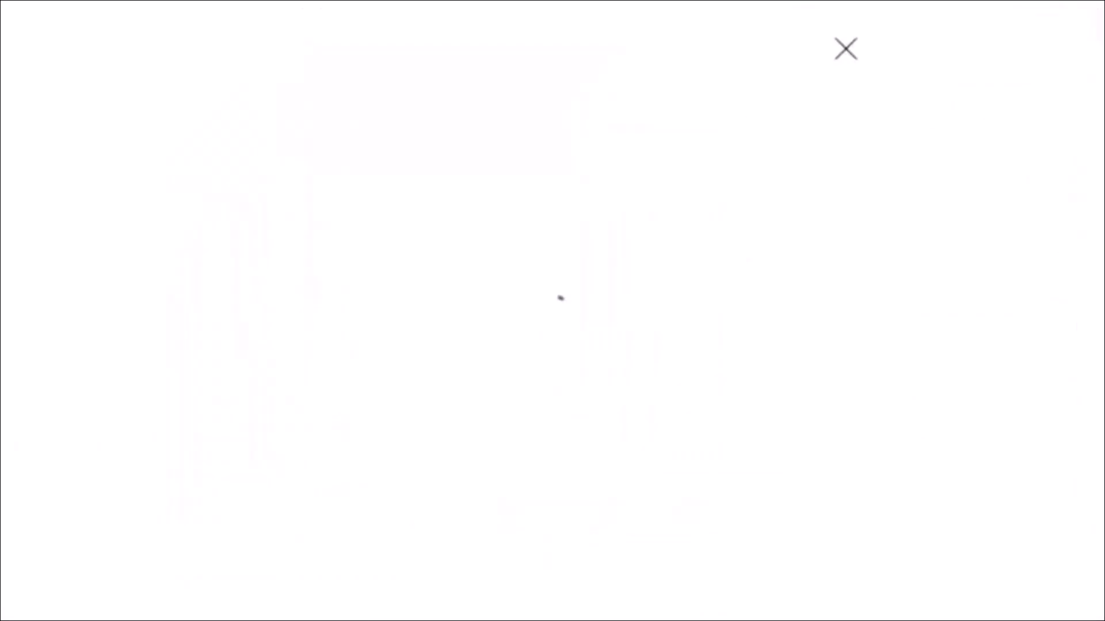